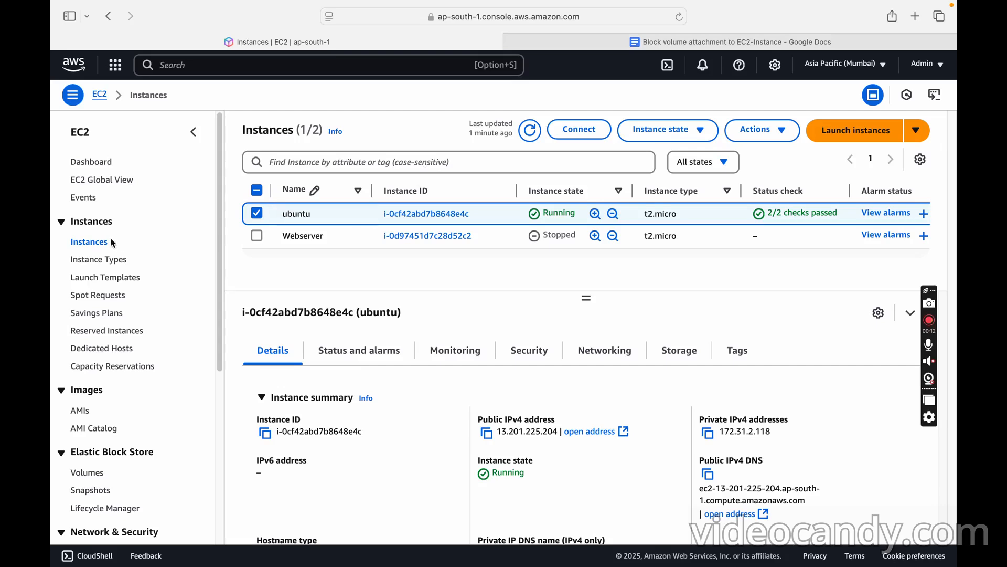
# Connect to the running ubuntu instance through EC2 Instance Connect and clear the terminal screen.
pyautogui.click(95, 245)
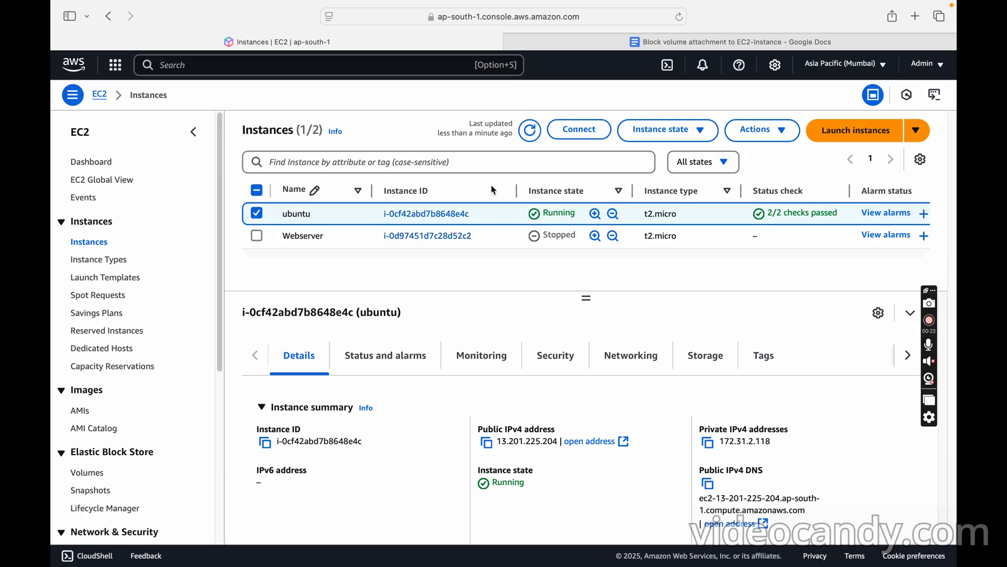
pyautogui.click(580, 135)
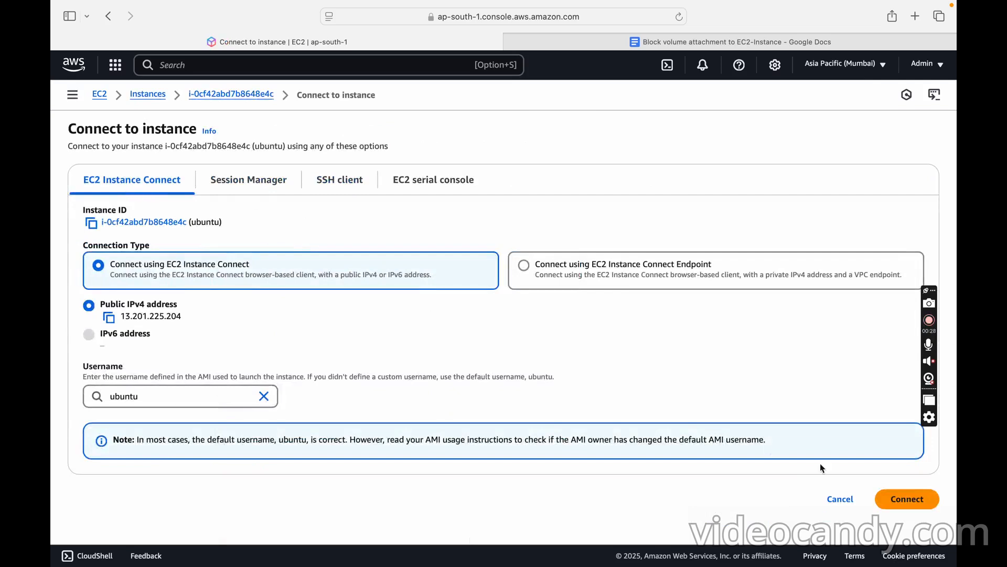
pyautogui.click(909, 499)
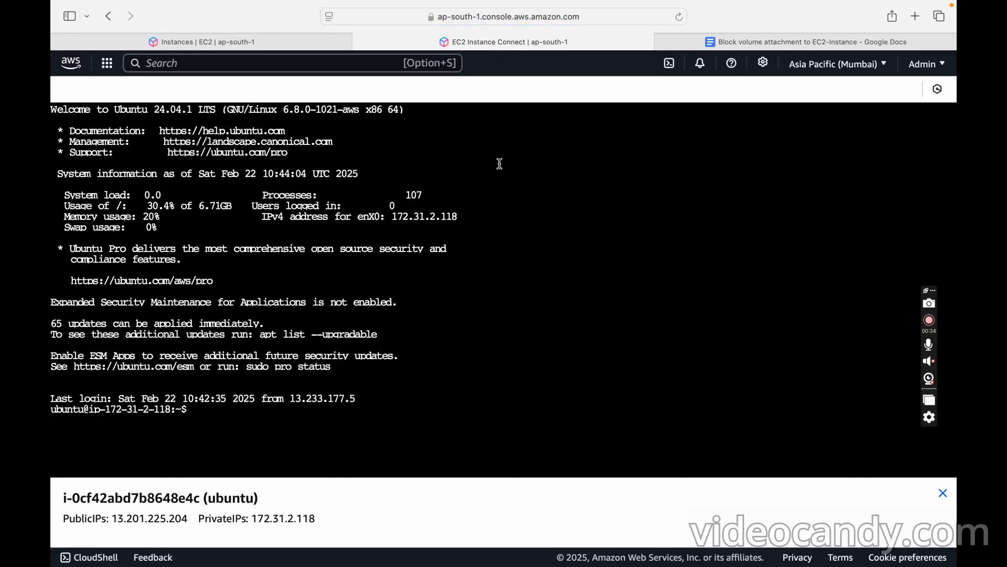
pyautogui.write('clear')
pyautogui.press('Return')
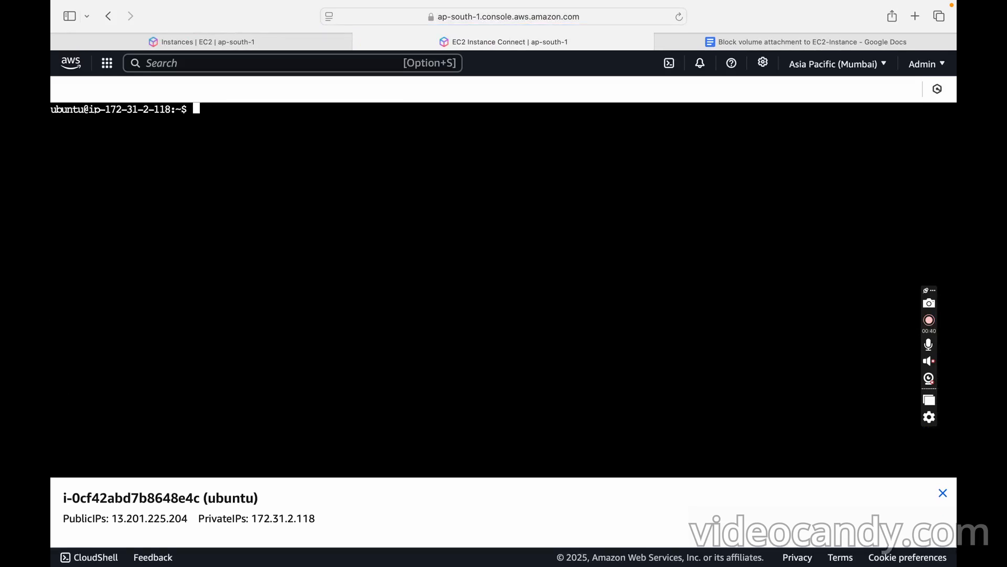
# Check the lsblk description in the Google Docs command notes, and run lsblk in the instance terminal.
pyautogui.click(736, 41)
pyautogui.moveTo(474, 299); pyautogui.dragTo(684, 297)
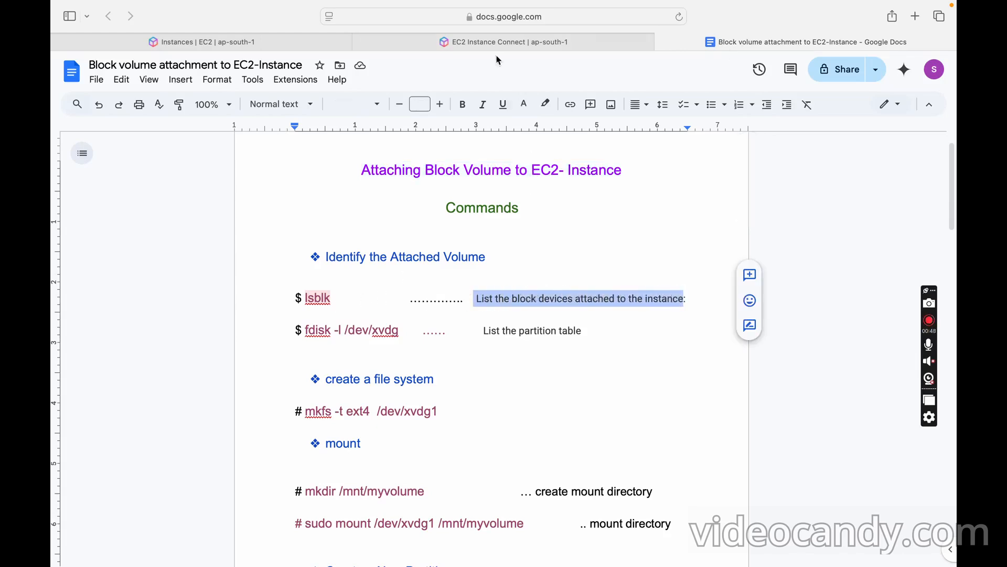
pyautogui.click(481, 41)
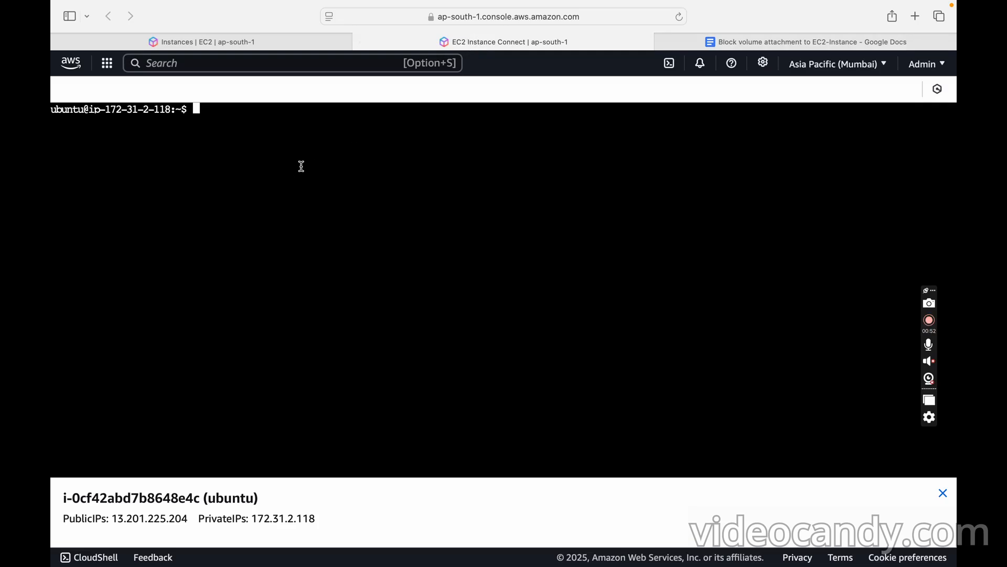
pyautogui.write('lsblk')
pyautogui.press('Return')
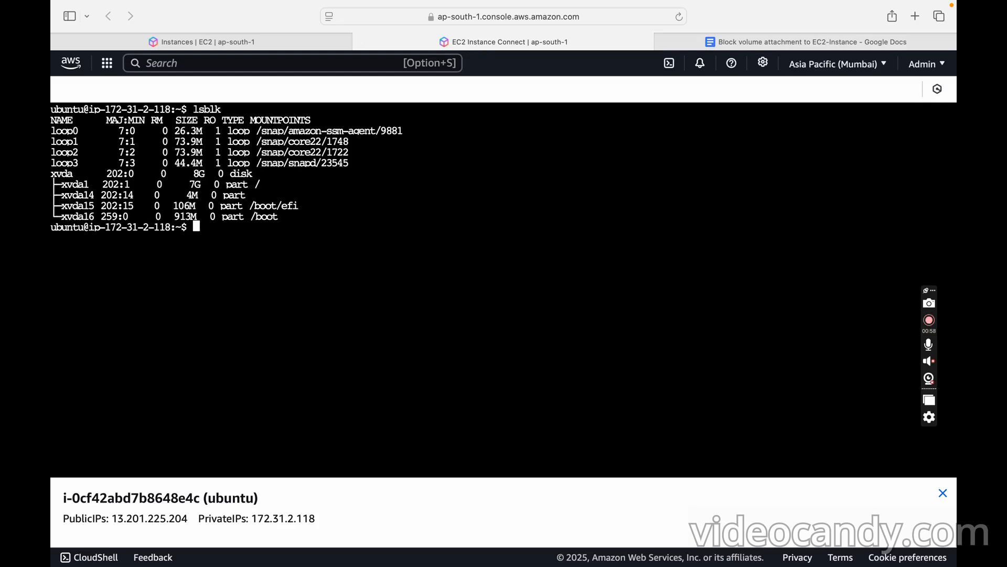
# Examine the xvda disk, its partitions, size and mount points in the lsblk output.
pyautogui.moveTo(54, 174); pyautogui.dragTo(84, 176)
pyautogui.click(53, 175)
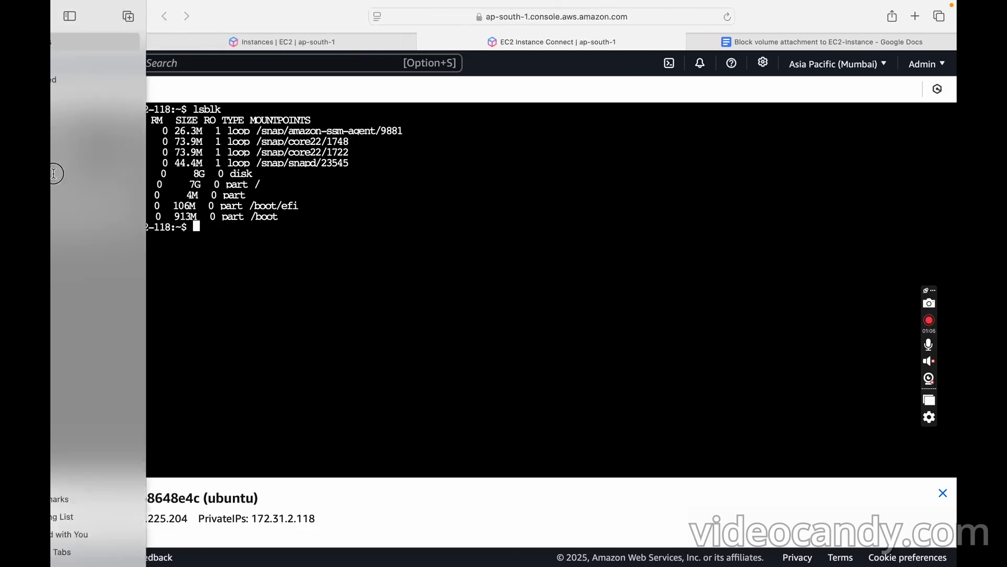
pyautogui.moveTo(55, 171); pyautogui.dragTo(288, 217)
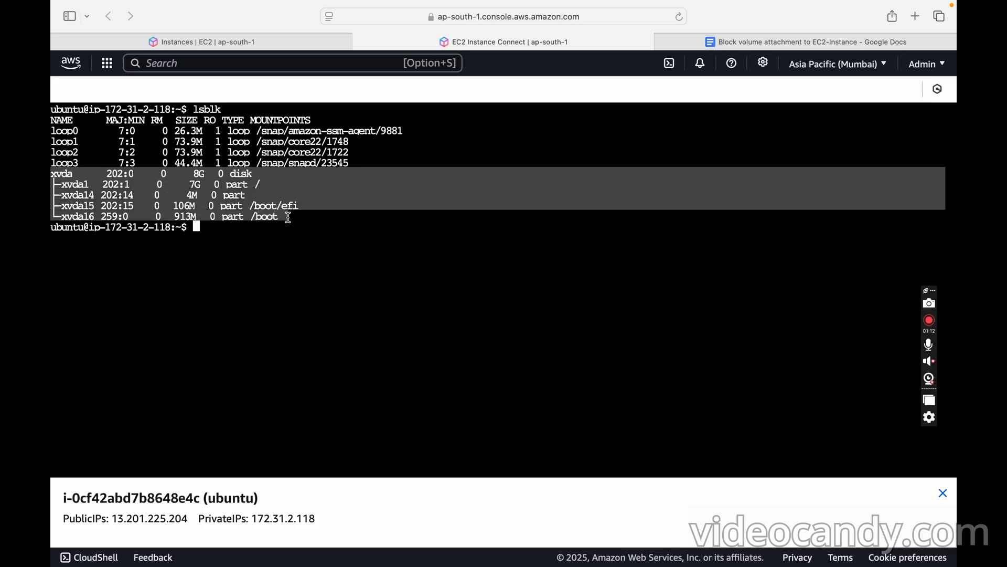
pyautogui.moveTo(189, 174); pyautogui.dragTo(204, 174)
pyautogui.click(210, 175)
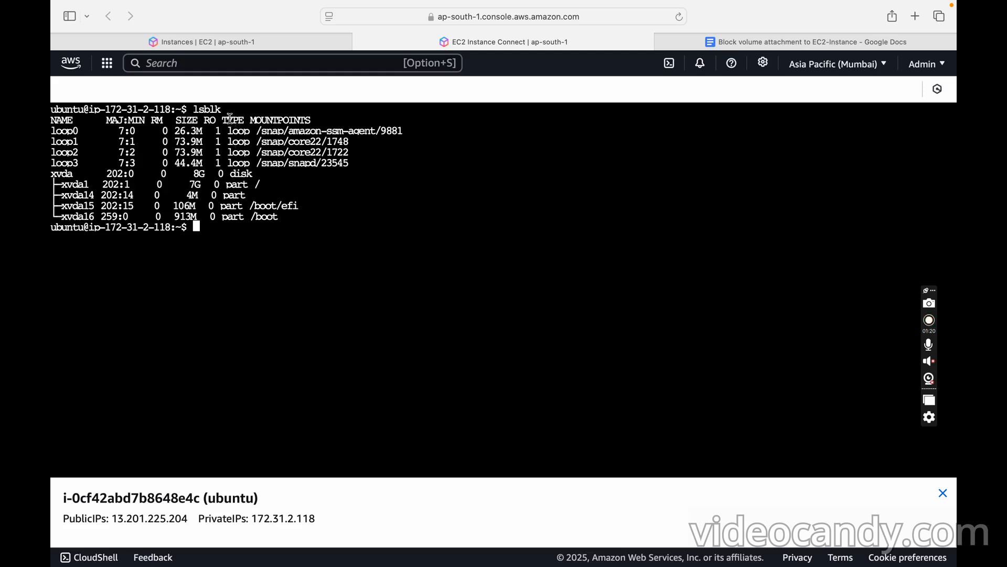
pyautogui.moveTo(255, 120); pyautogui.dragTo(316, 214)
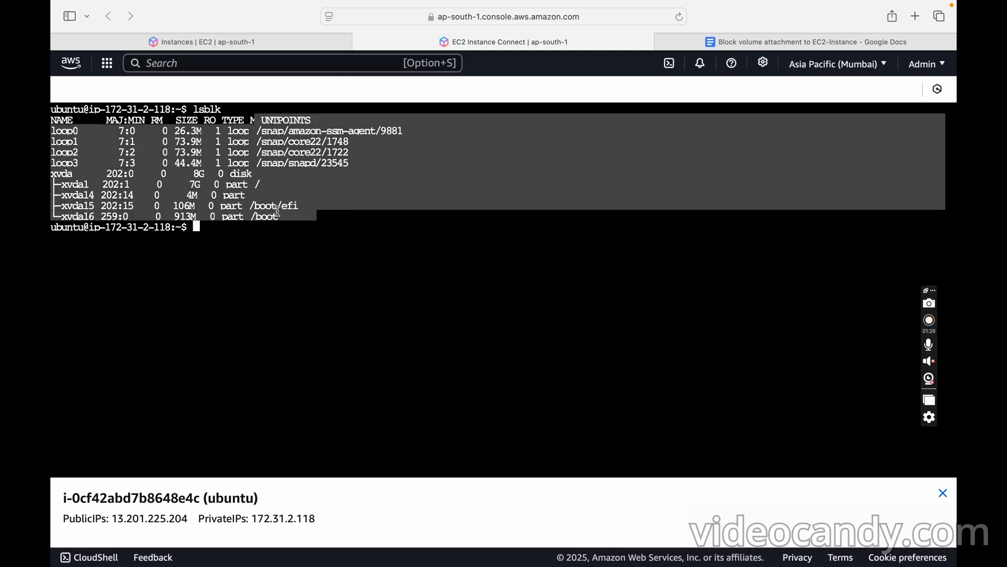
pyautogui.click(253, 230)
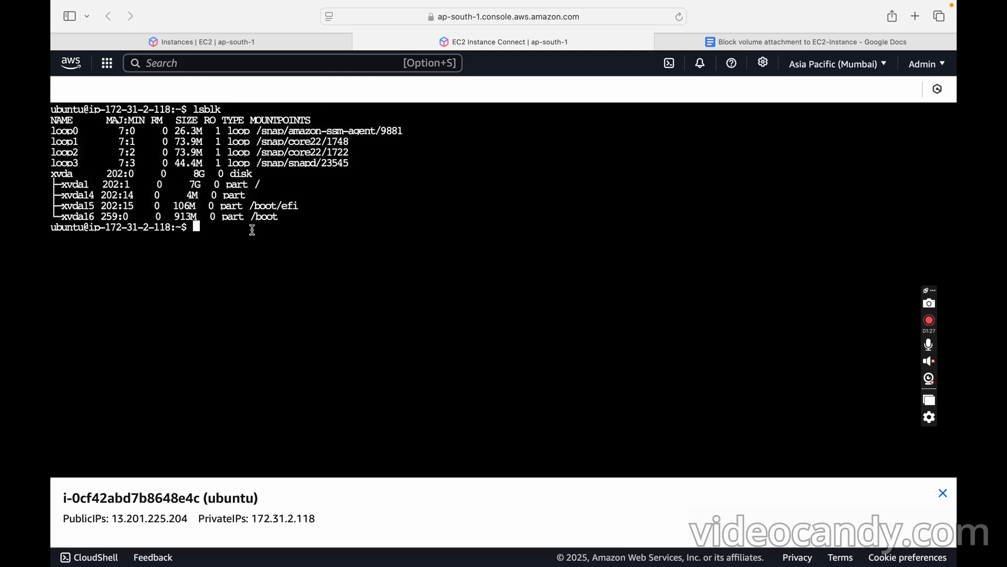
# Read the partition table command's description in the Google Docs notes, and recheck the xvda rows in the terminal output.
pyautogui.click(721, 46)
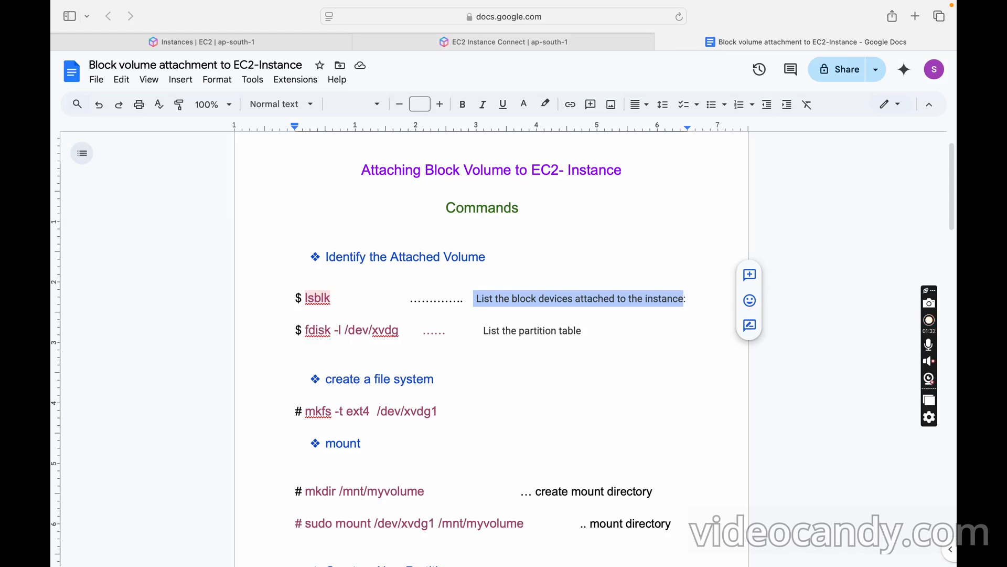
pyautogui.moveTo(486, 332); pyautogui.dragTo(589, 330)
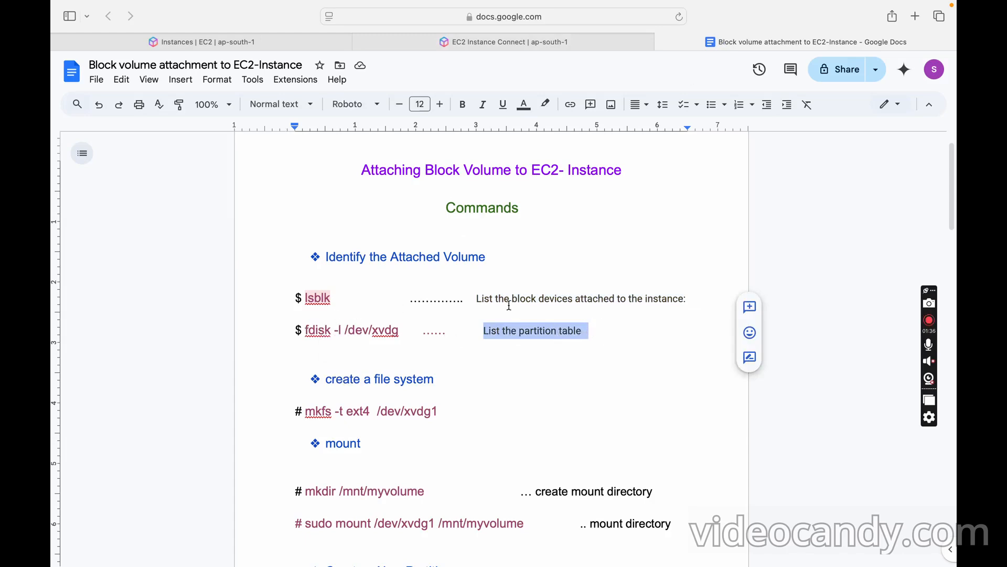
pyautogui.click(487, 42)
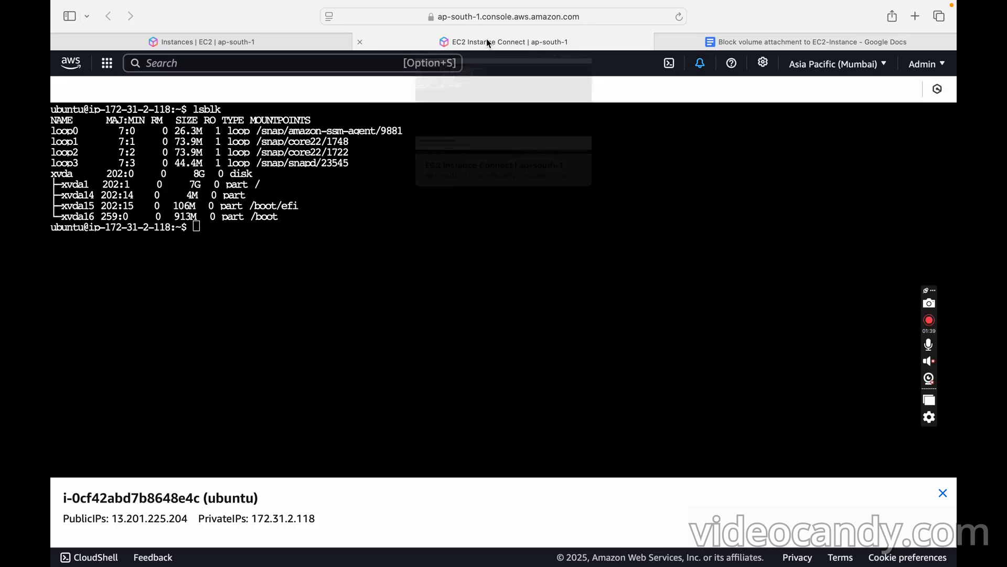
pyautogui.click(269, 42)
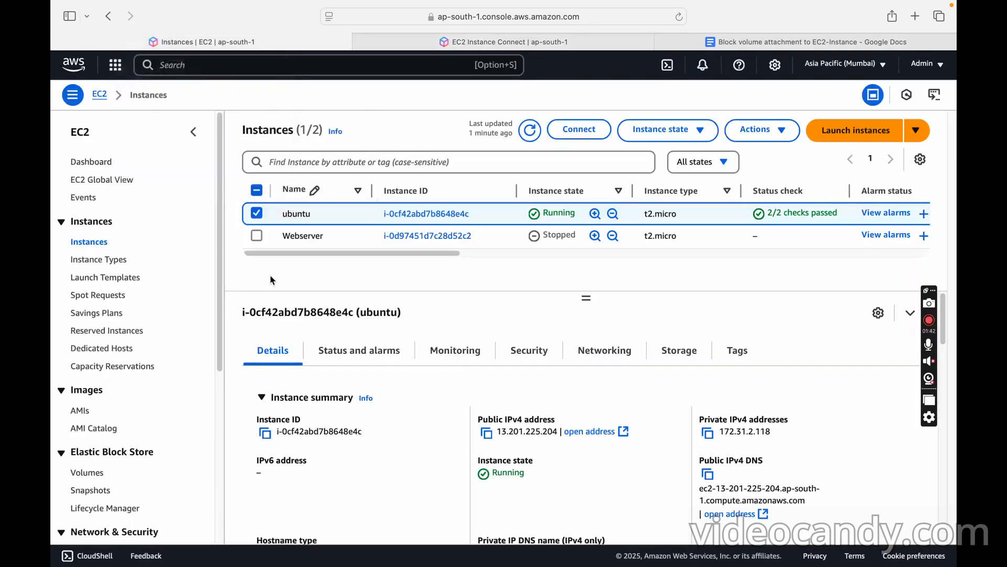
pyautogui.click(541, 42)
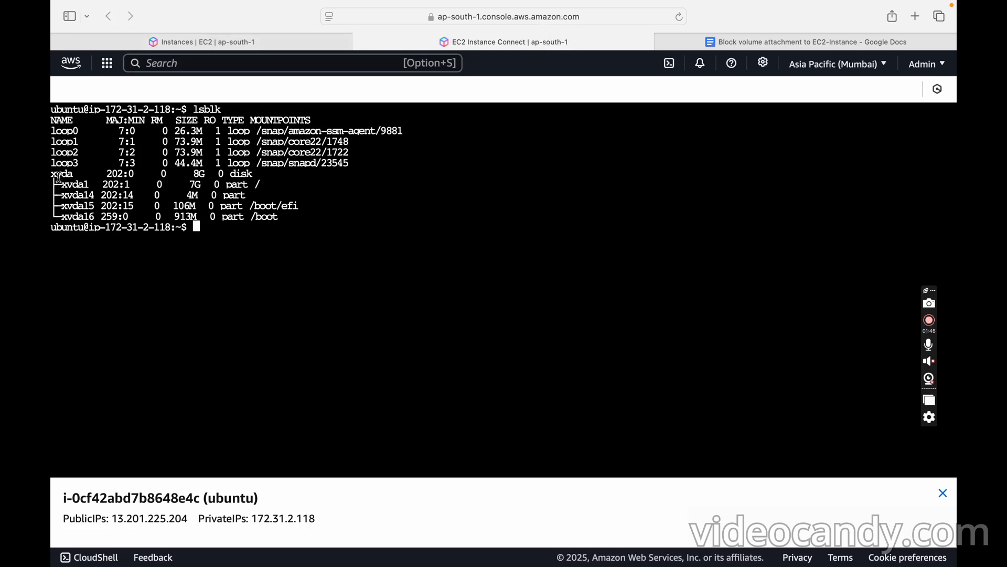
pyautogui.moveTo(59, 173); pyautogui.dragTo(283, 216)
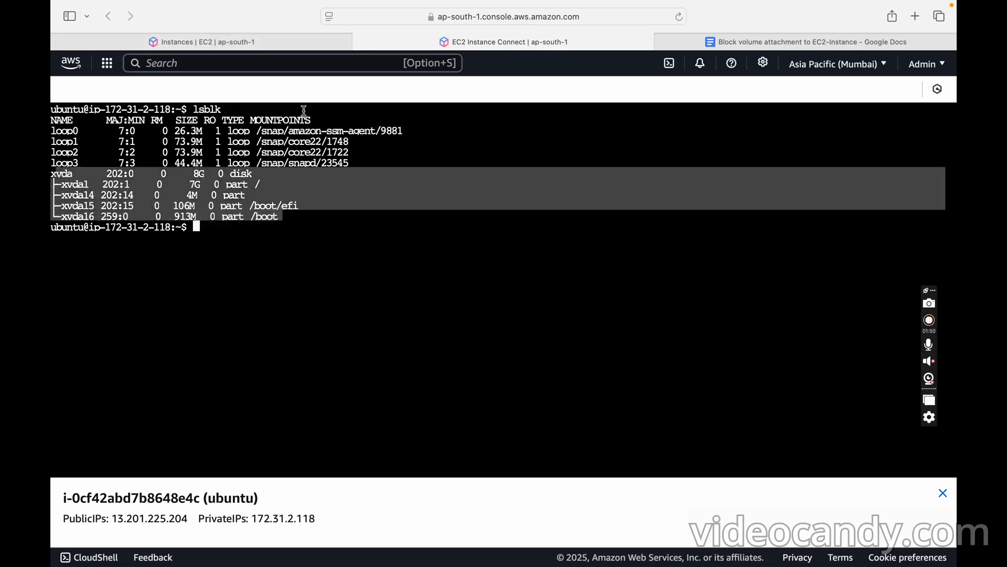
# Go to the Elastic Block Store volumes in the EC2 console and start creating a new volume.
pyautogui.click(266, 40)
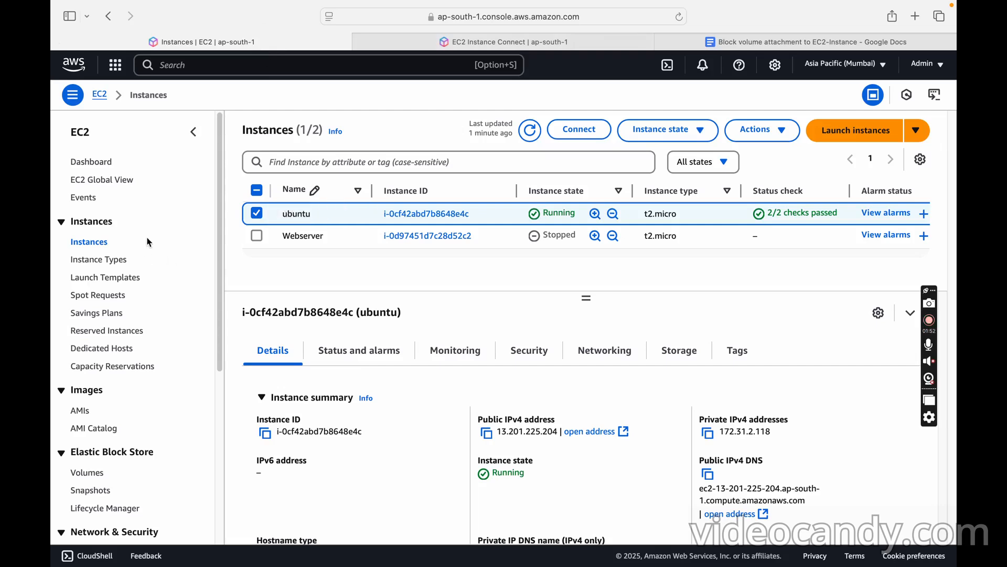
pyautogui.moveTo(218, 250); pyautogui.dragTo(224, 299)
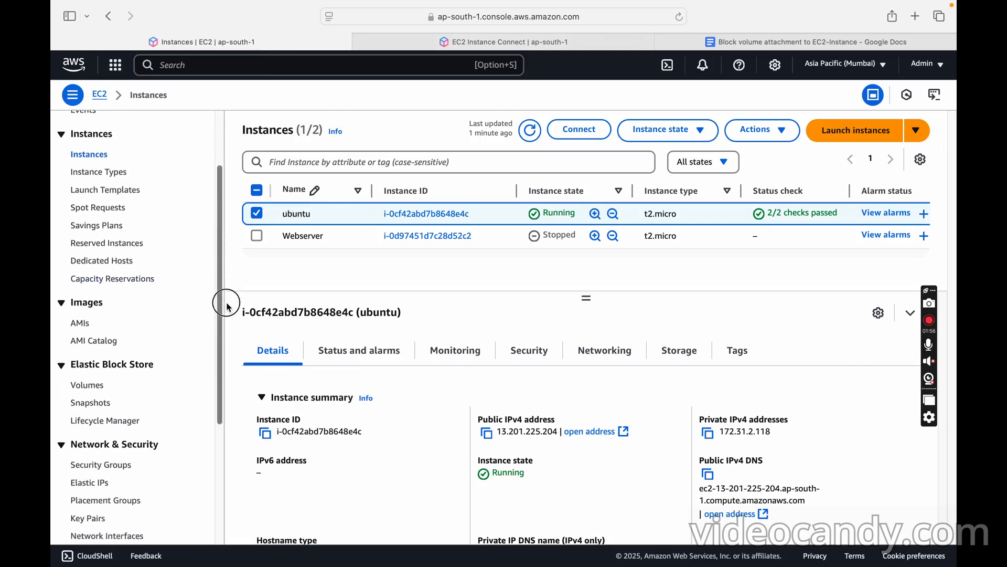
pyautogui.click(113, 370)
pyautogui.click(113, 368)
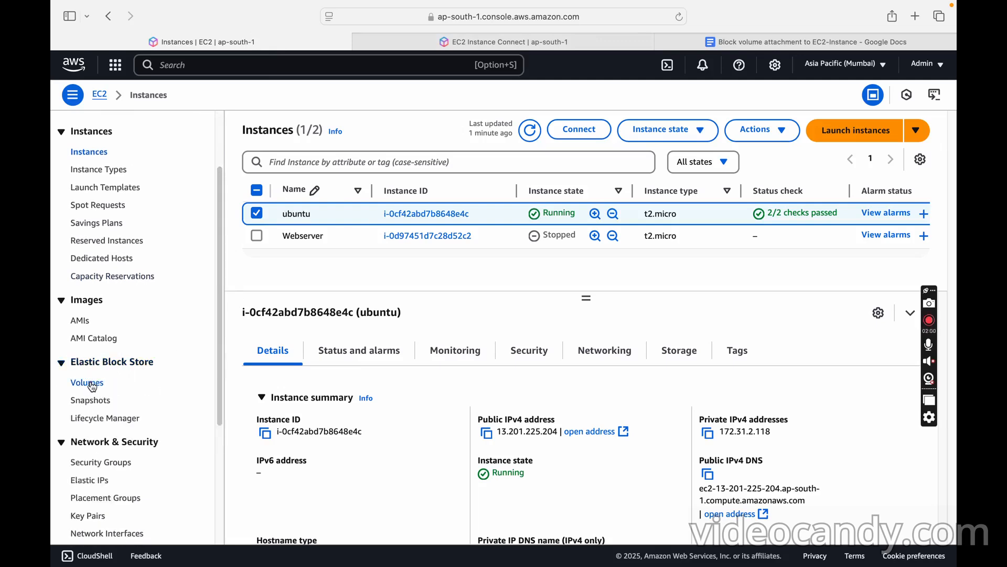
pyautogui.click(90, 384)
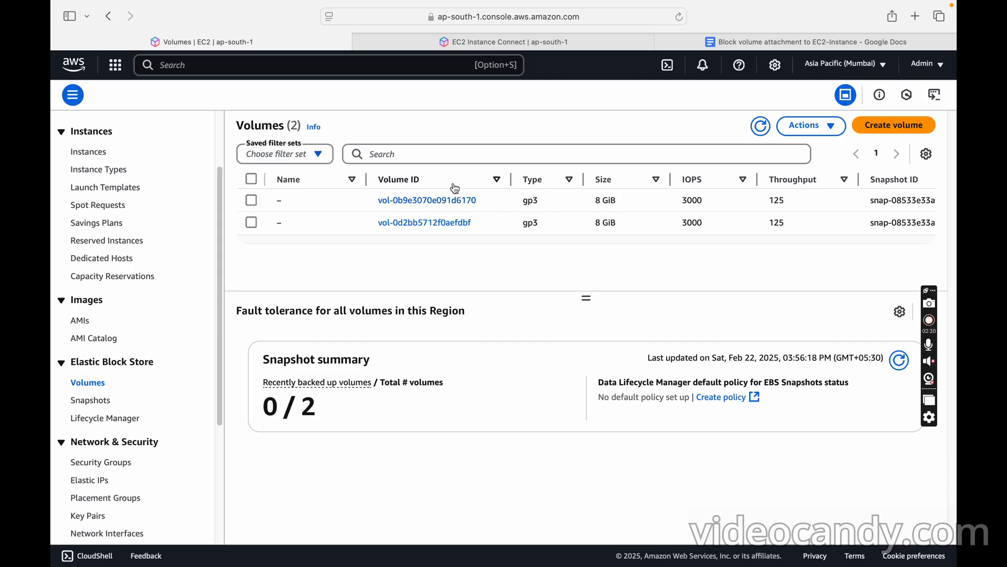
pyautogui.click(886, 131)
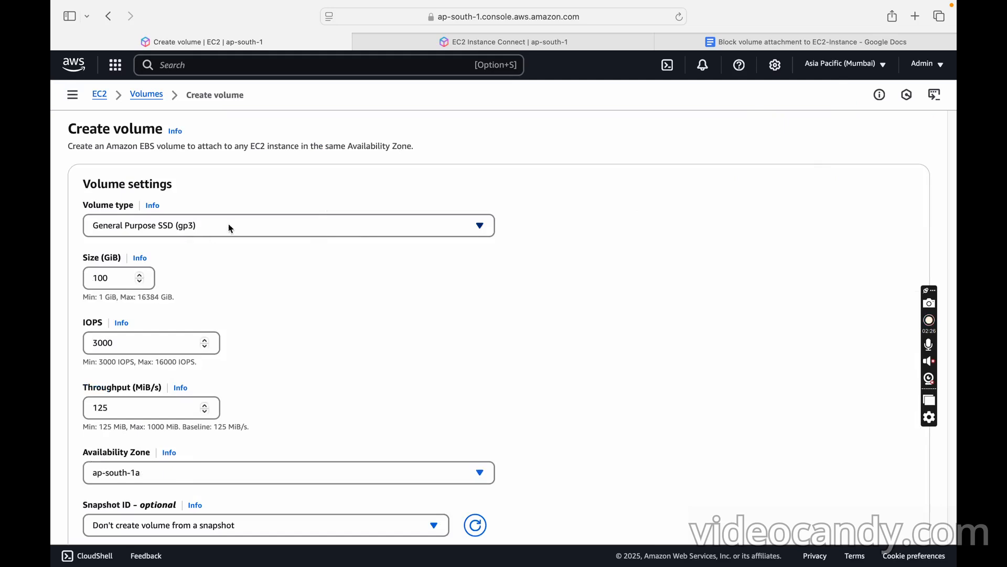
# Review the volume type help and the available volume types, leaving General Purpose SSD (gp3) selected.
pyautogui.click(153, 206)
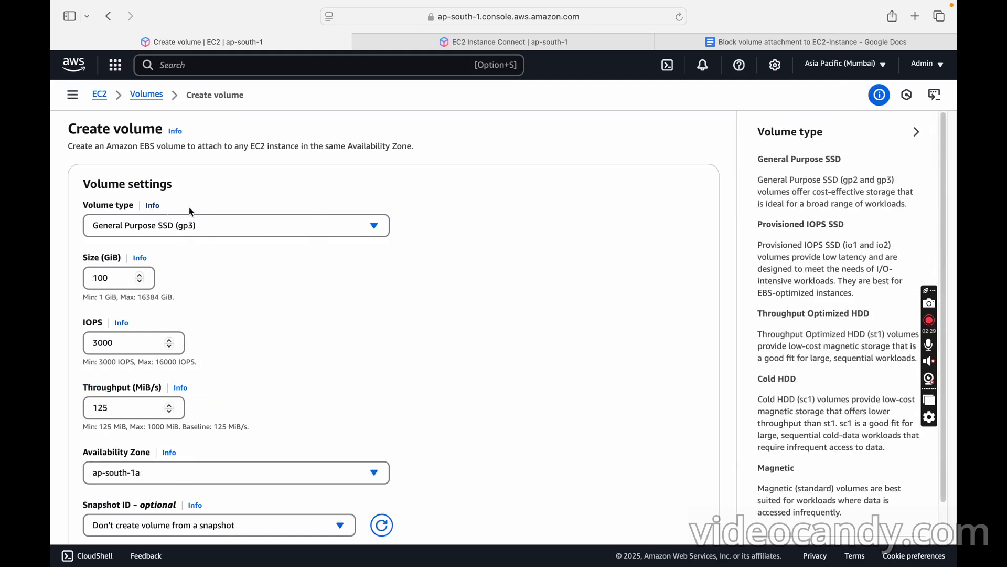
pyautogui.click(916, 135)
pyautogui.click(339, 226)
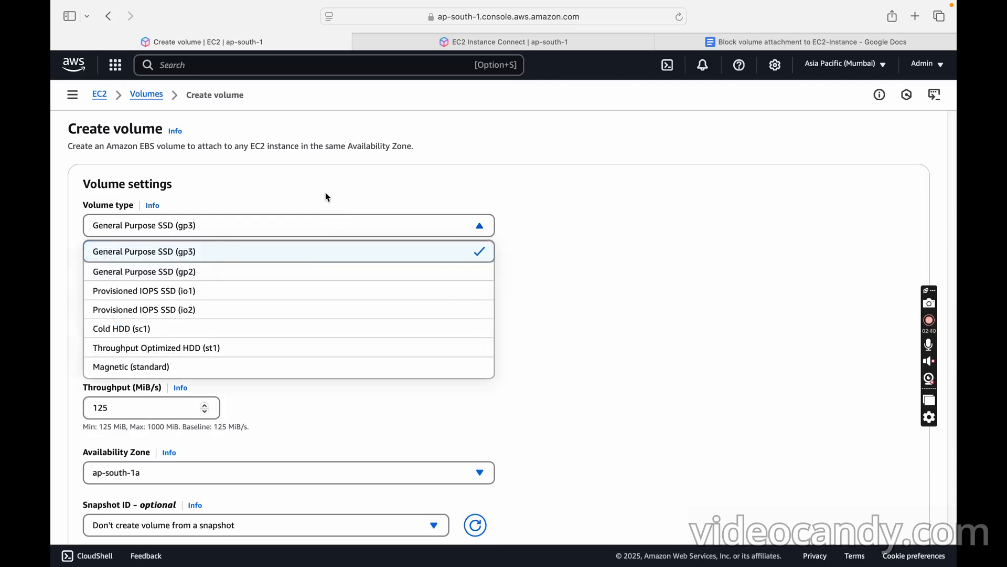
pyautogui.click(264, 197)
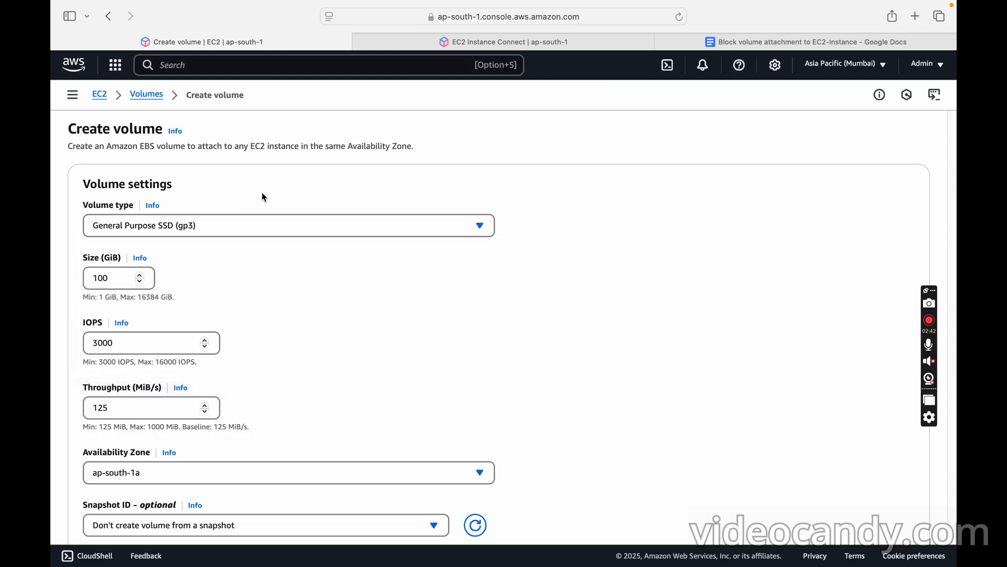
# Set the new volume's size to 10 GiB.
pyautogui.click(125, 276)
pyautogui.press('BackSpace')
pyautogui.press('BackSpace')
pyautogui.press('BackSpace')
pyautogui.write('0')
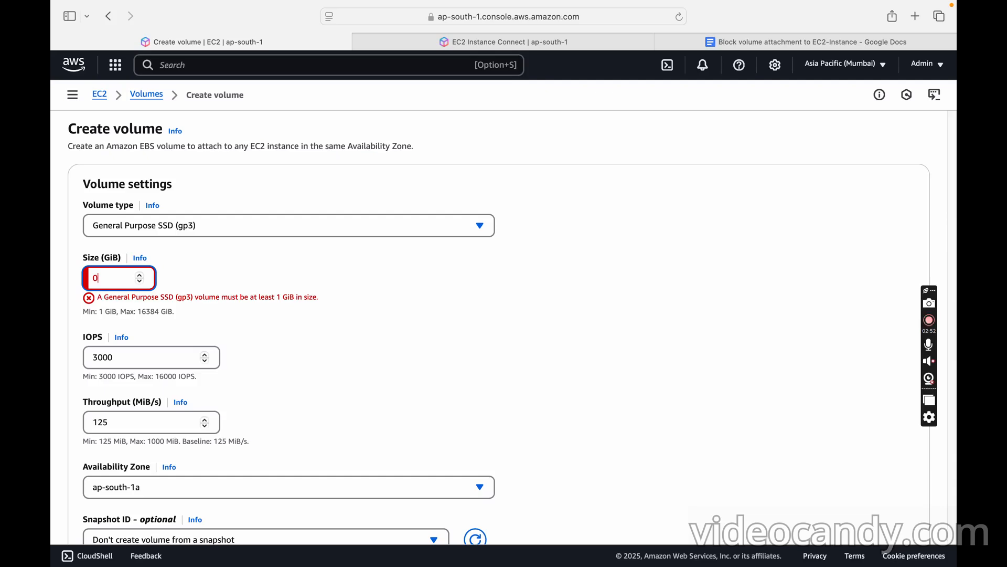
pyautogui.press('BackSpace')
pyautogui.write('1')
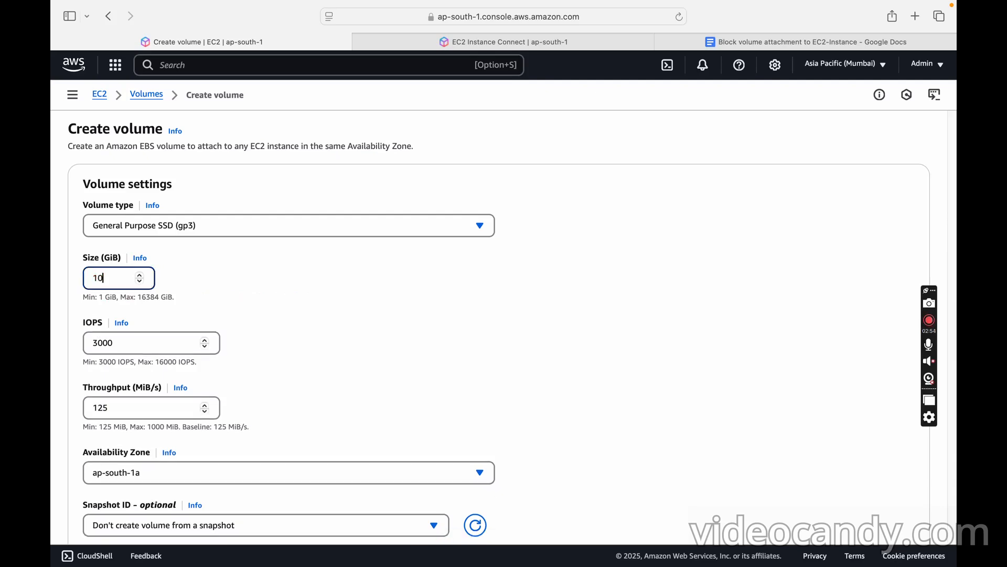
pyautogui.click(271, 285)
# Review the availability zones offered for the new volume.
pyautogui.scroll(-5, 376, 367)
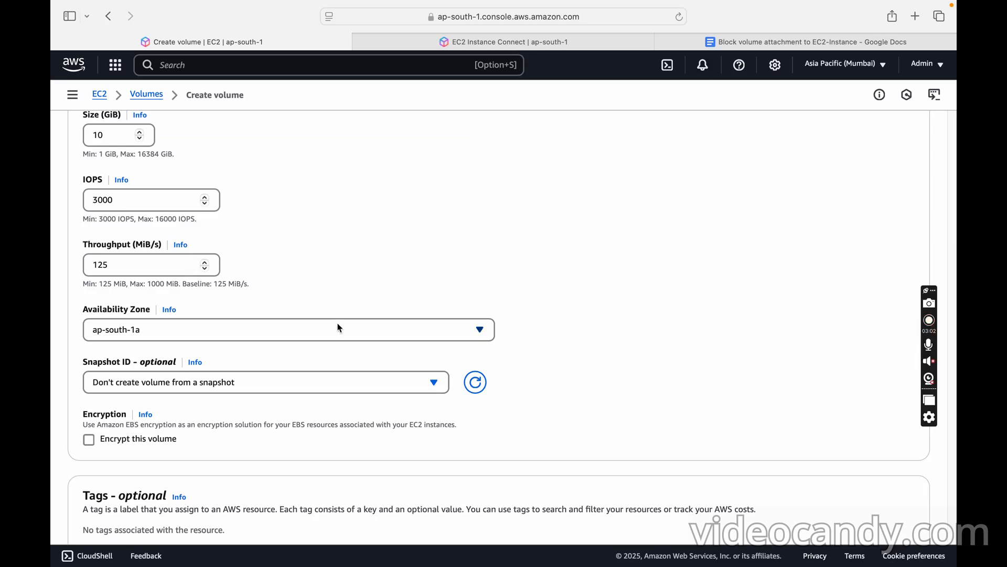
pyautogui.click(327, 330)
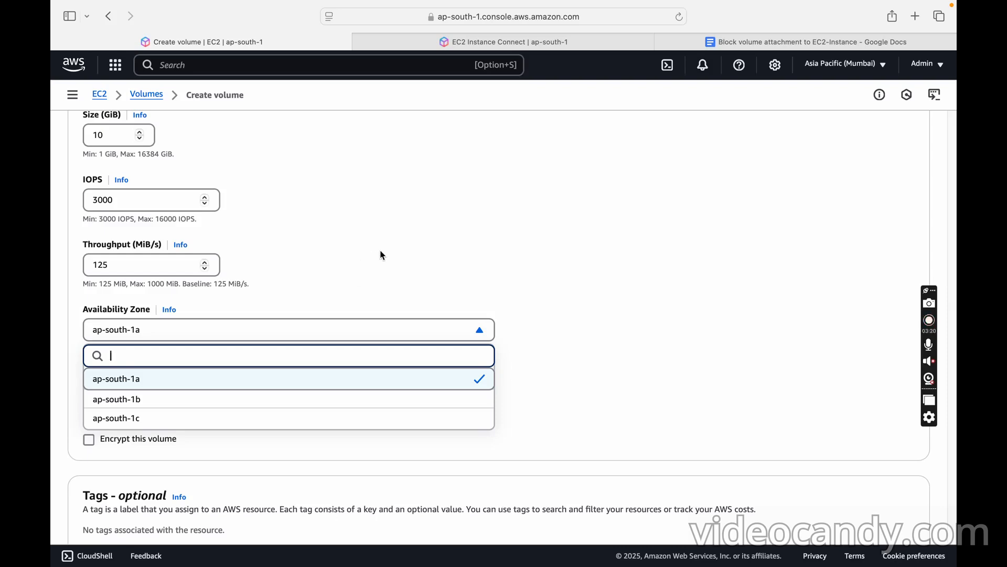
pyautogui.click(383, 256)
# Open EC2 in a separate browser tab and show its instances list to check the ubuntu instance's availability zone.
pyautogui.click(548, 42)
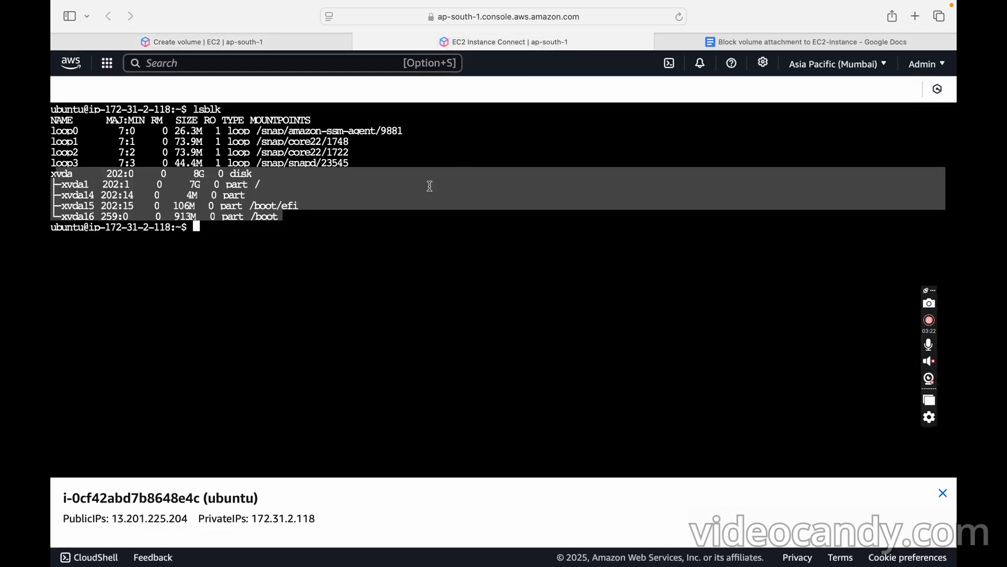
pyautogui.click(257, 47)
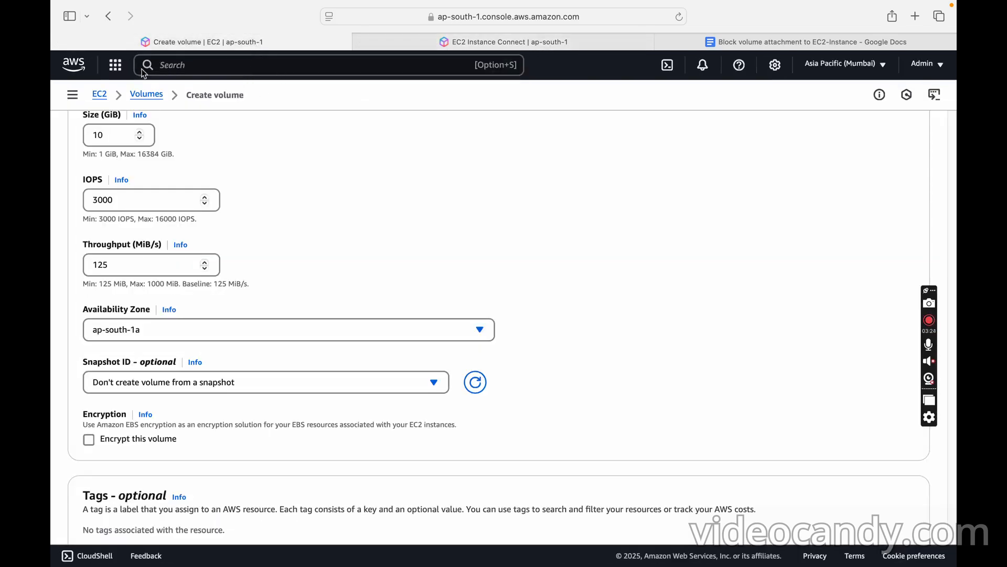
pyautogui.click(115, 65)
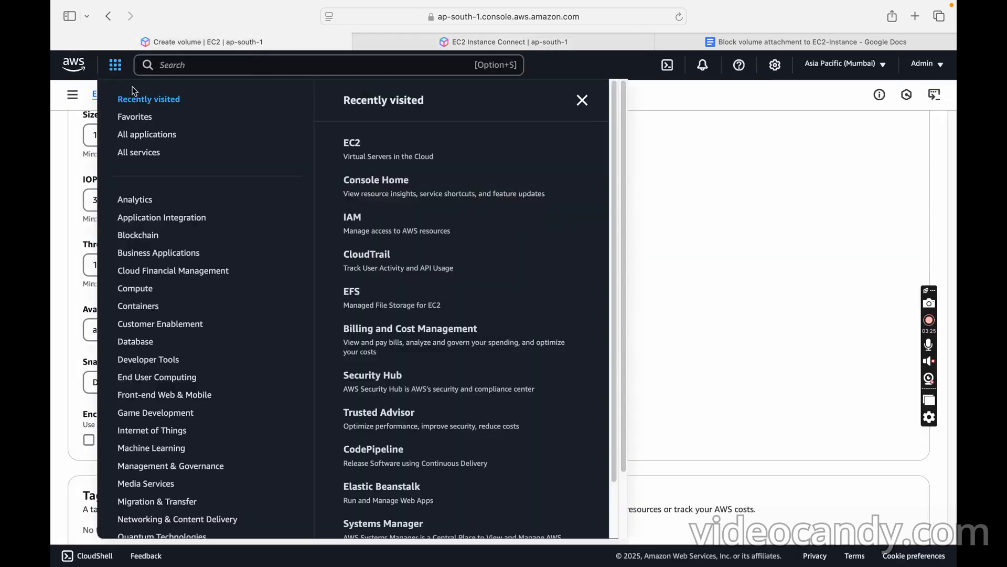
pyautogui.rightClick(358, 148)
pyautogui.click(395, 155)
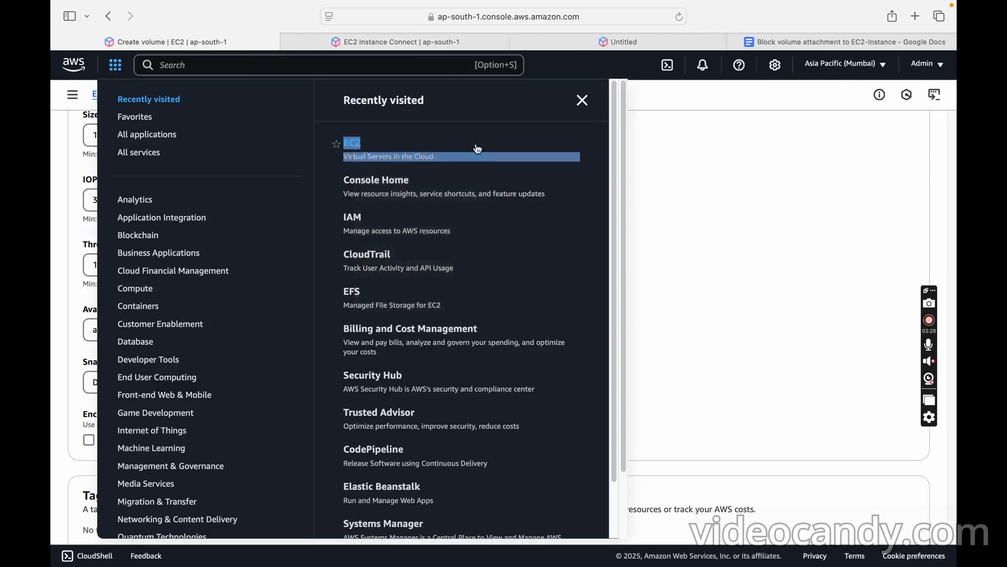
pyautogui.click(641, 42)
pyautogui.click(104, 239)
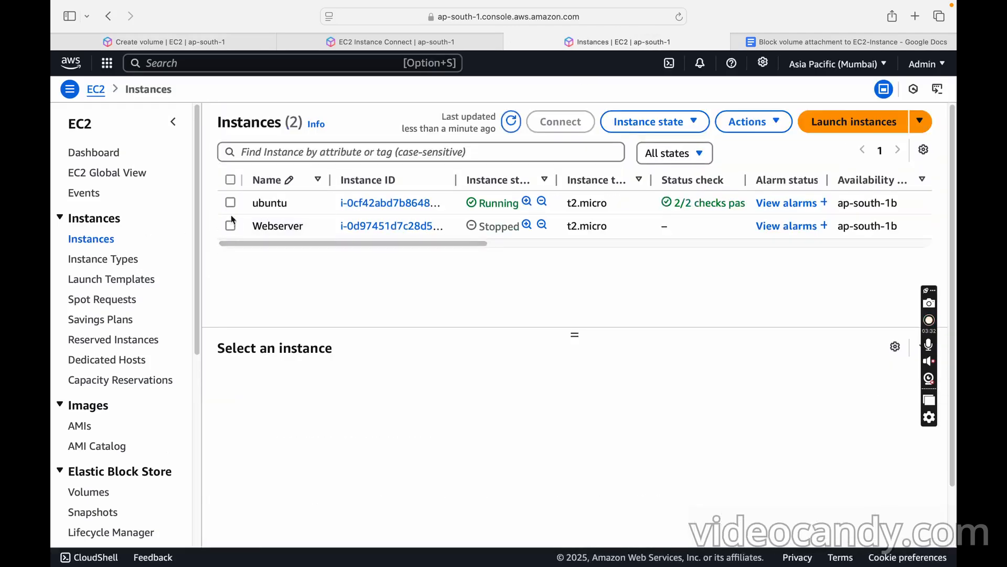
# Check the ubuntu instance's availability zone in its networking details.
pyautogui.click(230, 203)
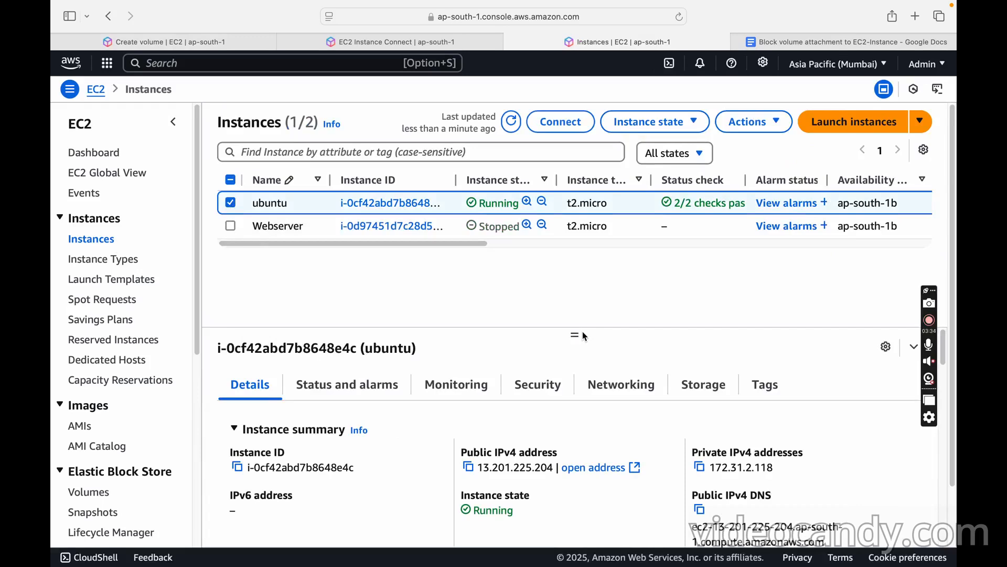
pyautogui.moveTo(576, 334); pyautogui.dragTo(575, 267)
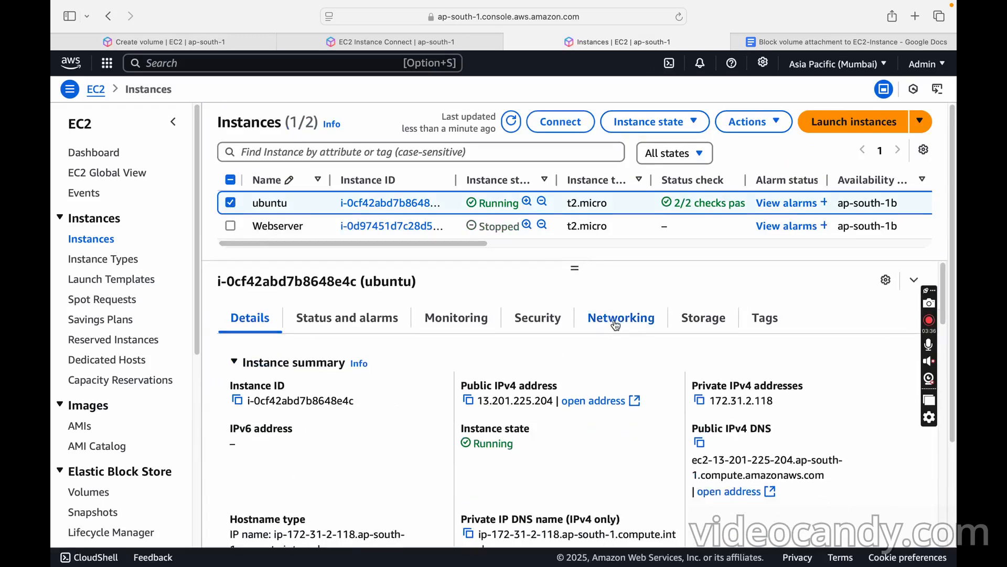
pyautogui.click(606, 319)
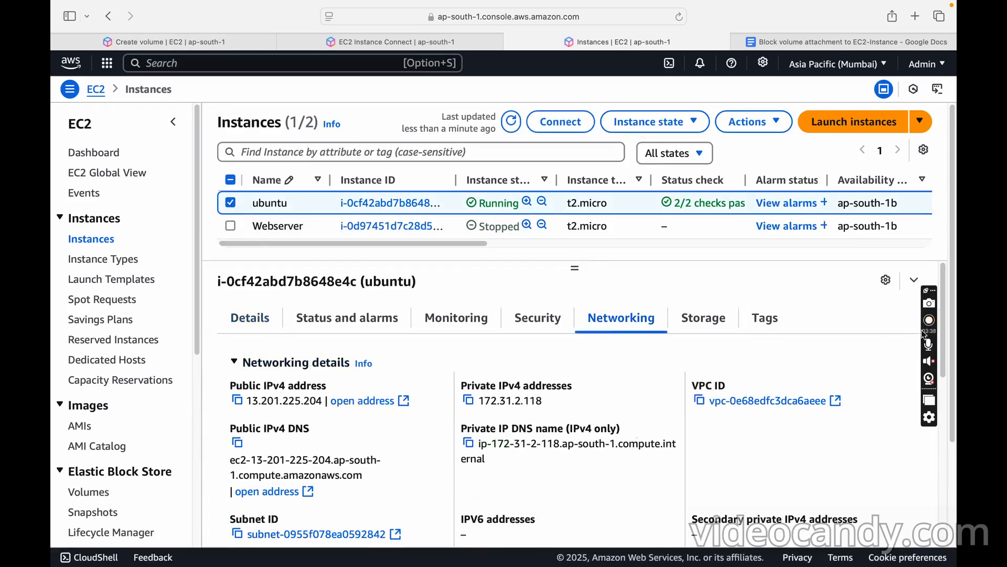
pyautogui.moveTo(942, 307); pyautogui.dragTo(943, 372)
pyautogui.moveTo(250, 413); pyautogui.dragTo(330, 415)
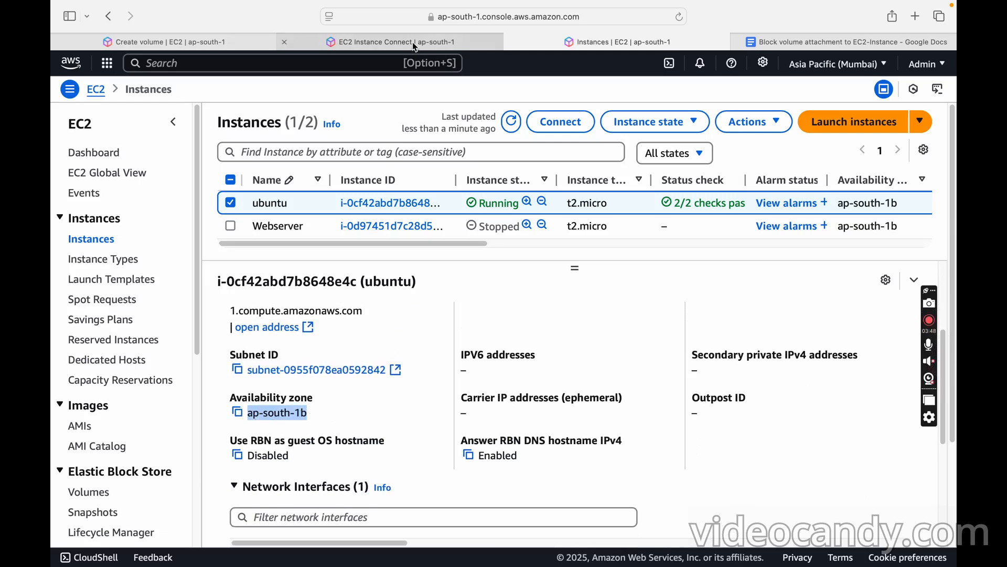
# Return to the volume creation form and set the new volume's availability zone to ap-south-1b.
pyautogui.click(214, 44)
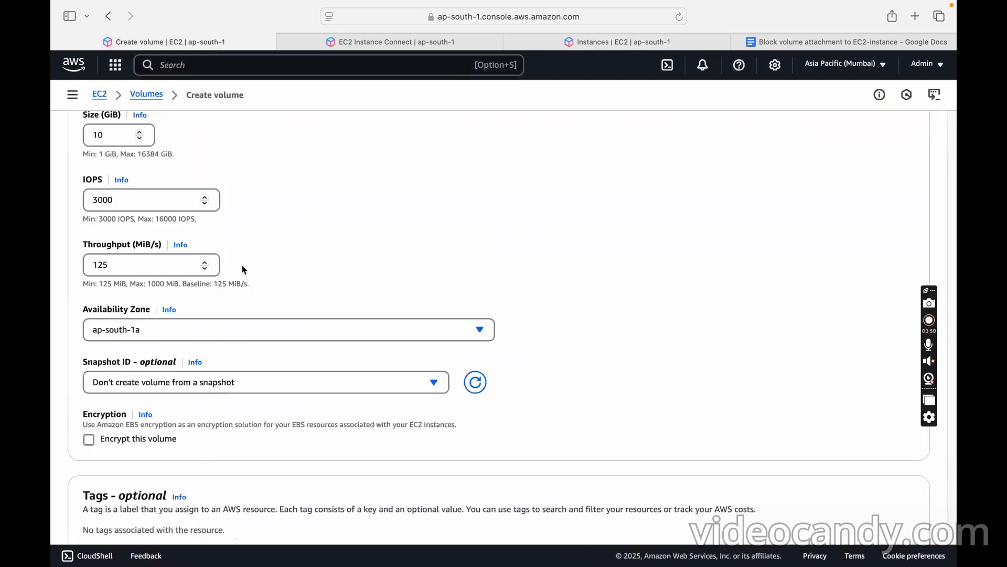
pyautogui.click(178, 331)
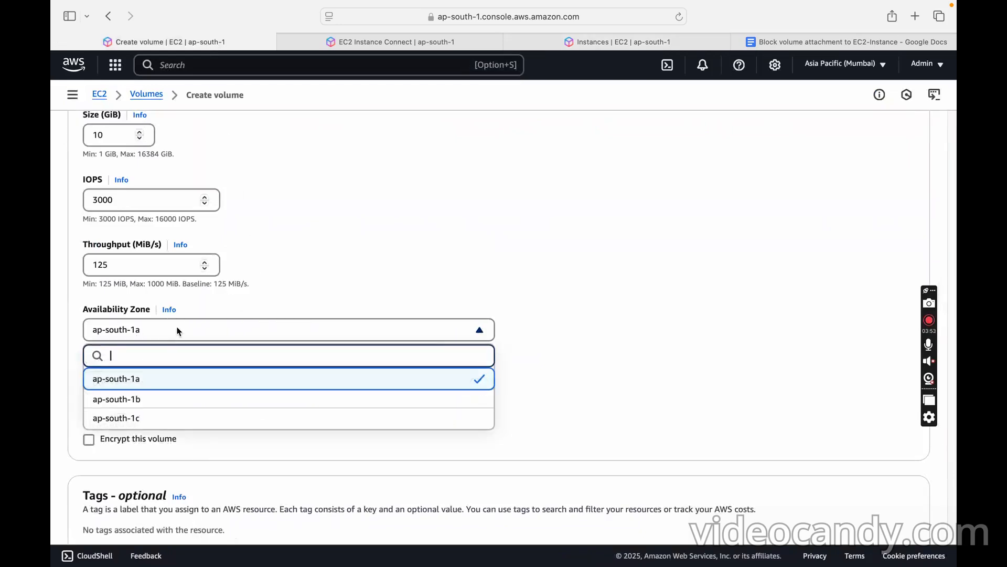
pyautogui.click(146, 403)
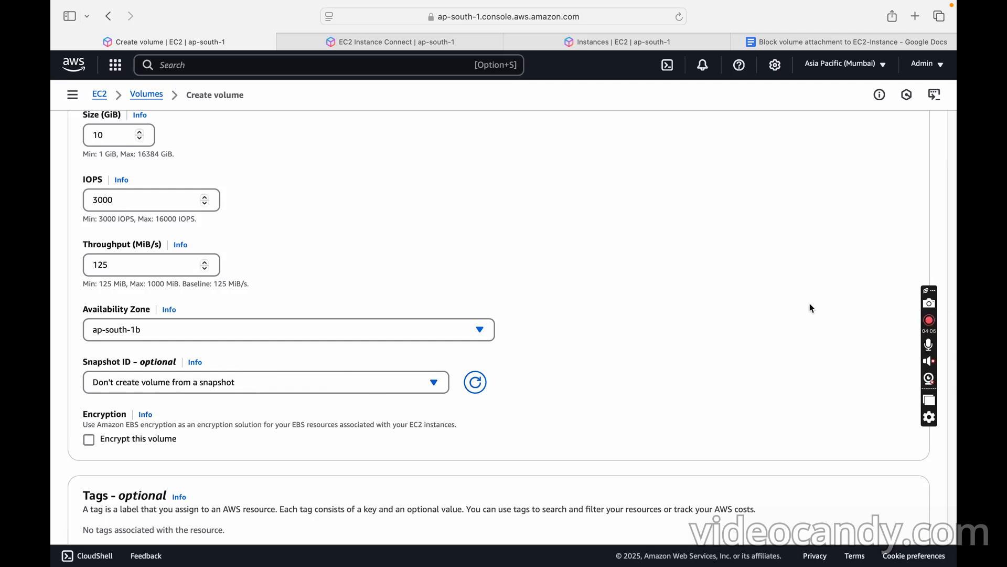
# Add a tag with the key Name and the value Extra, and create the volume.
pyautogui.scroll(-5, 811, 308)
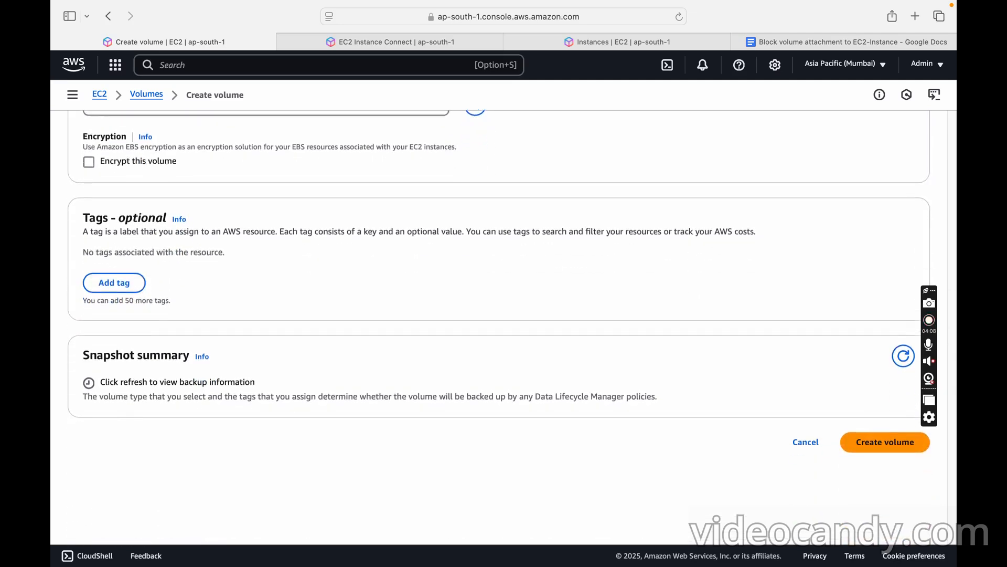
pyautogui.click(117, 283)
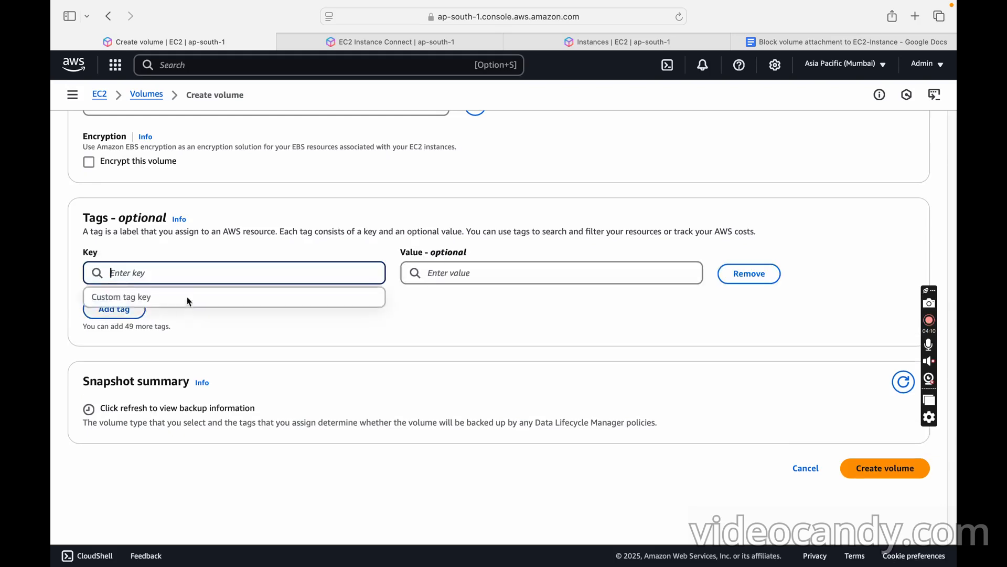
pyautogui.write('Name')
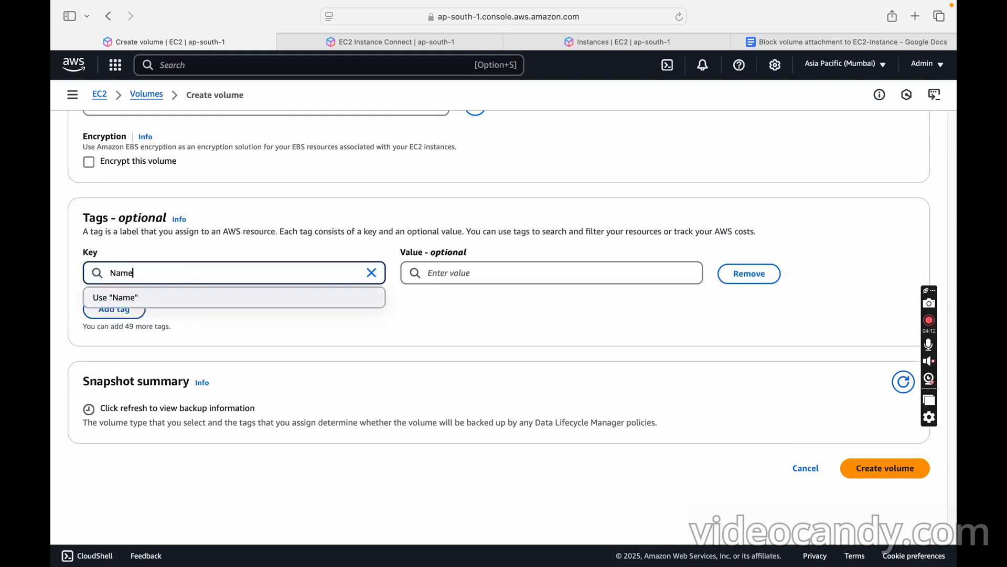
pyautogui.click(484, 271)
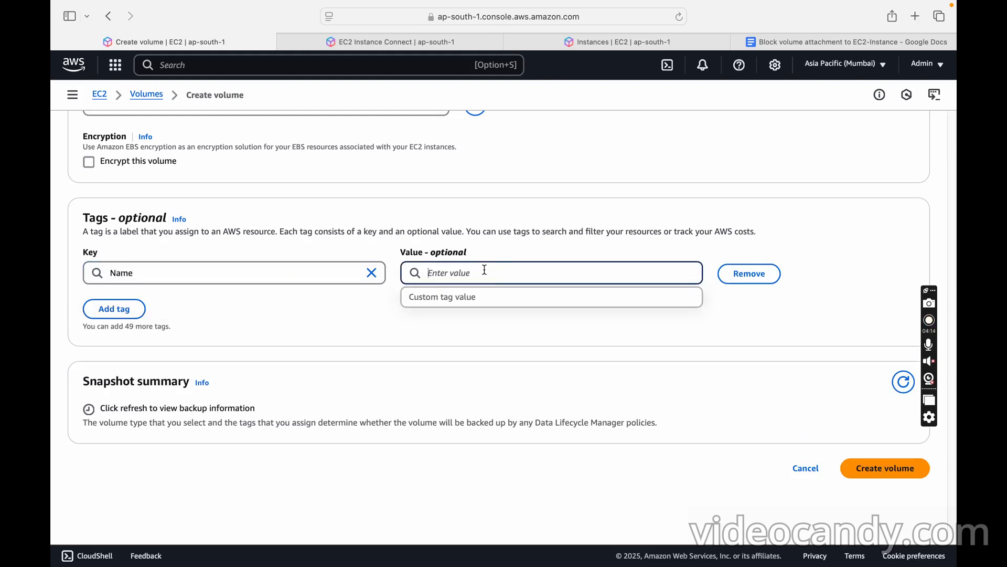
pyautogui.write('Extra')
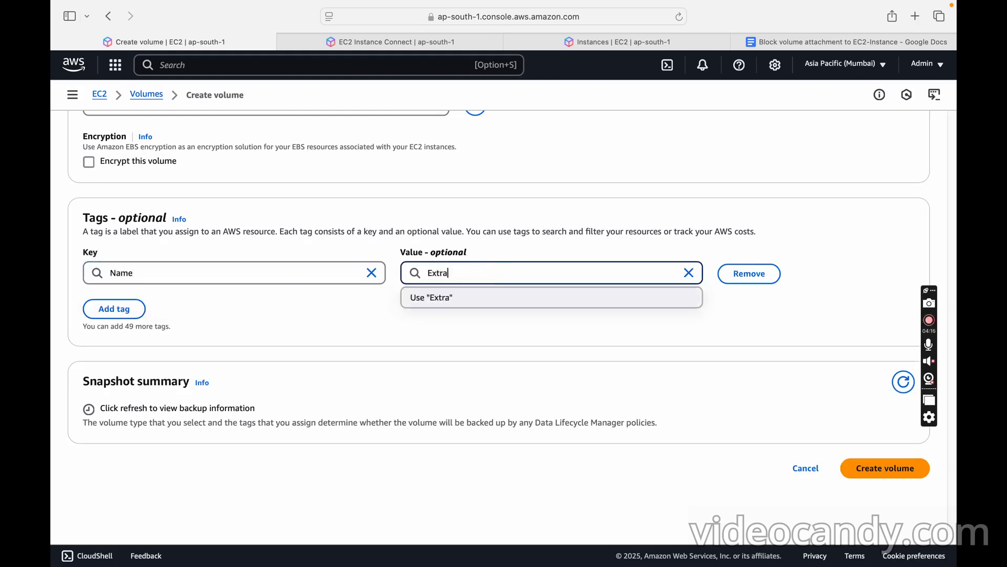
pyautogui.click(584, 321)
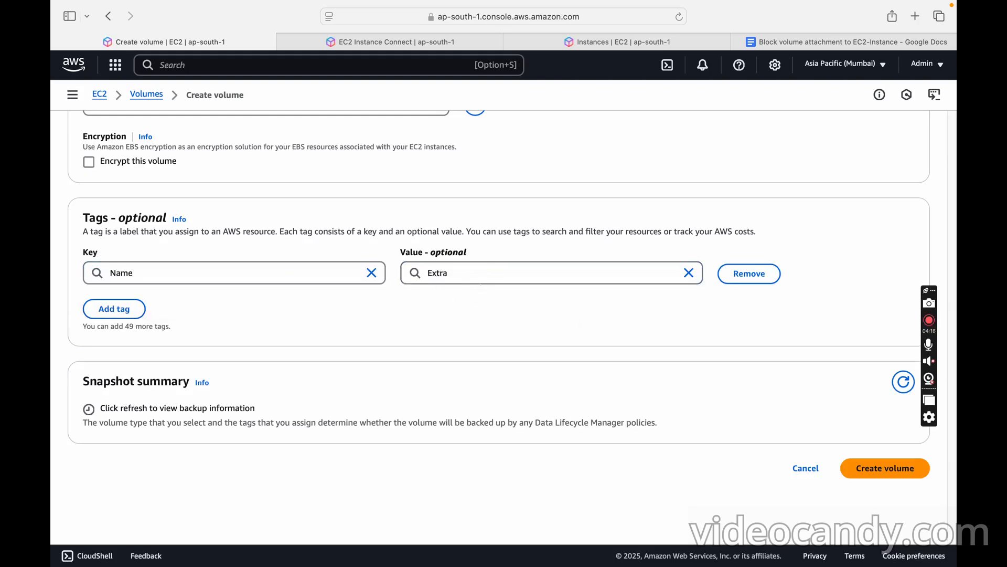
pyautogui.click(873, 471)
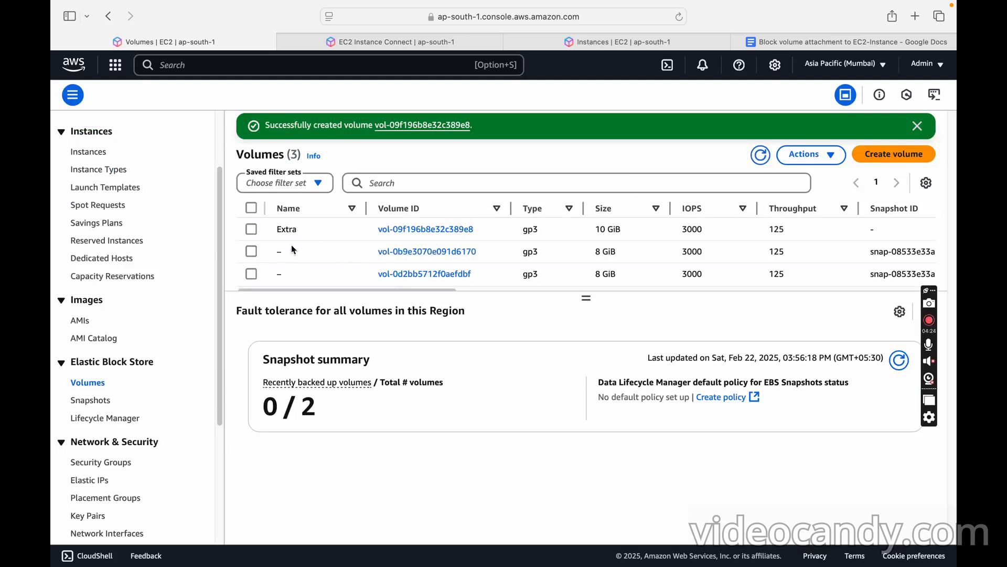
# Select the Extra volume in the volumes list and review its details.
pyautogui.click(252, 230)
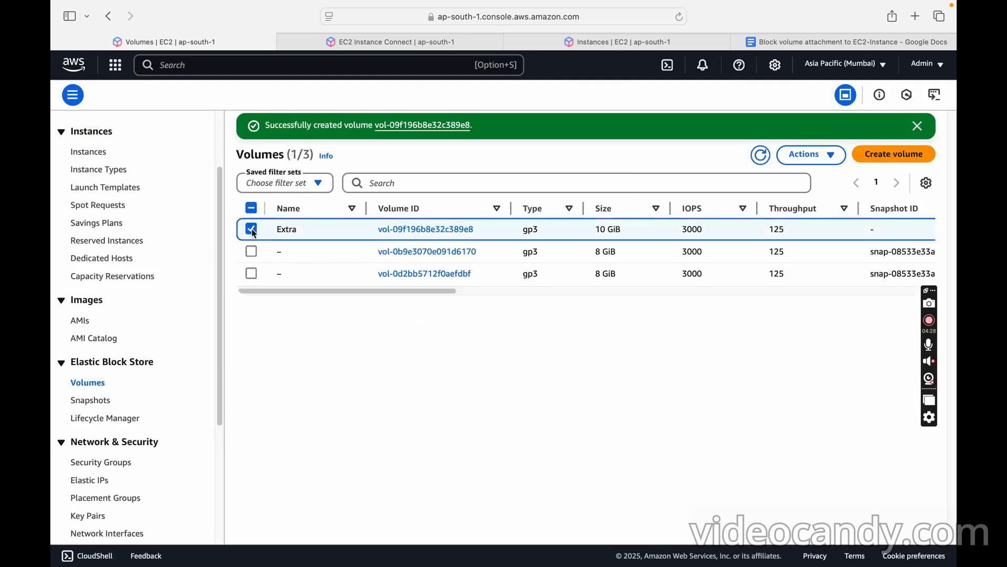
pyautogui.click(252, 229)
pyautogui.click(252, 230)
pyautogui.click(254, 229)
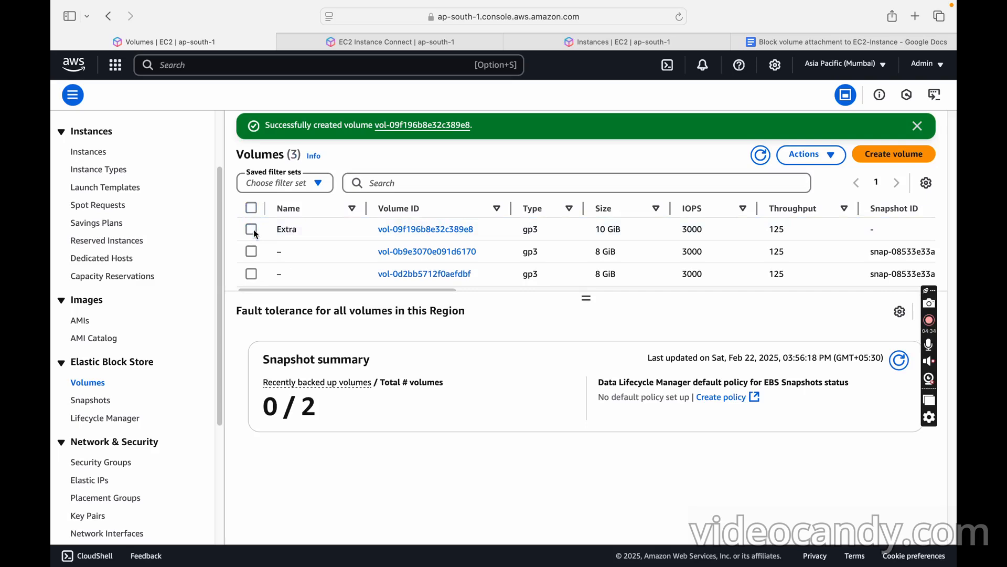
pyautogui.click(253, 229)
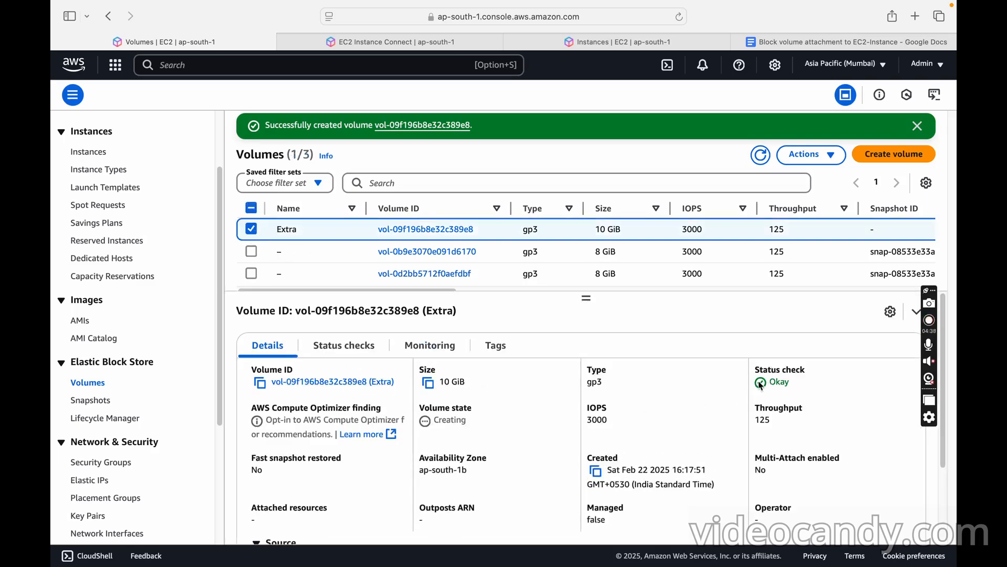
# Check whether the Extra volume can be attached yet and refresh the volumes list.
pyautogui.click(817, 159)
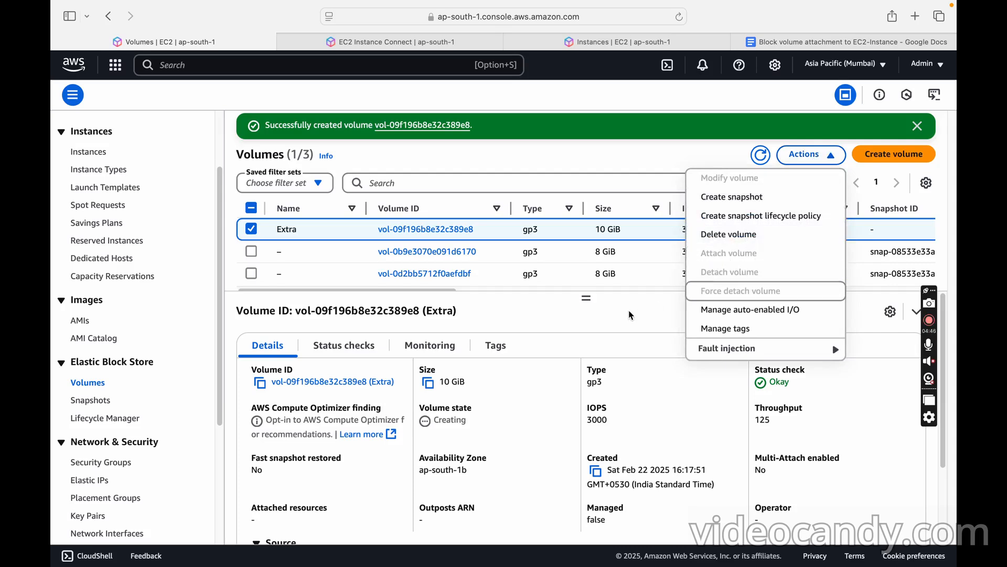
pyautogui.click(650, 290)
pyautogui.click(768, 156)
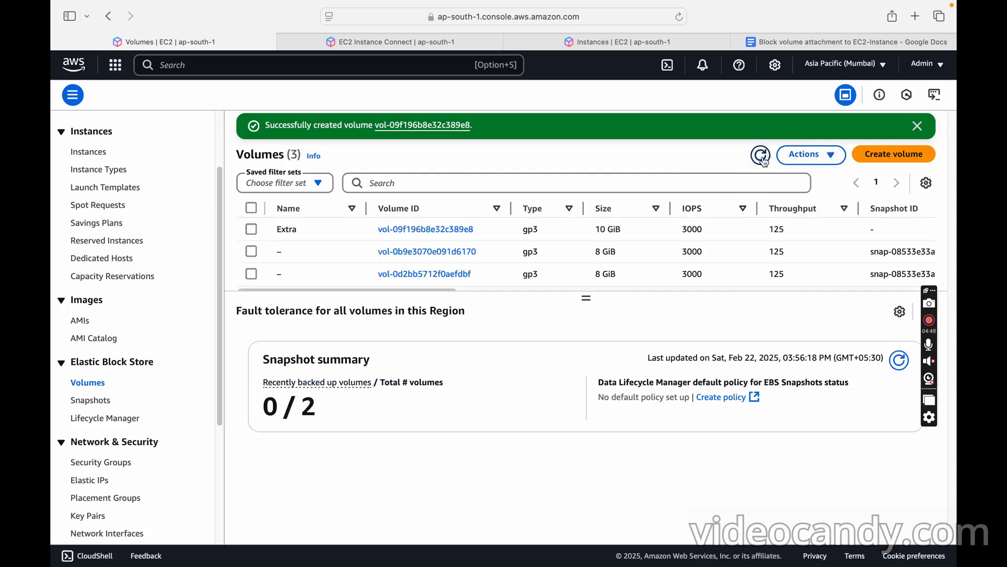
# Start attaching the Extra volume and choose the running ubuntu instance as its target.
pyautogui.click(252, 228)
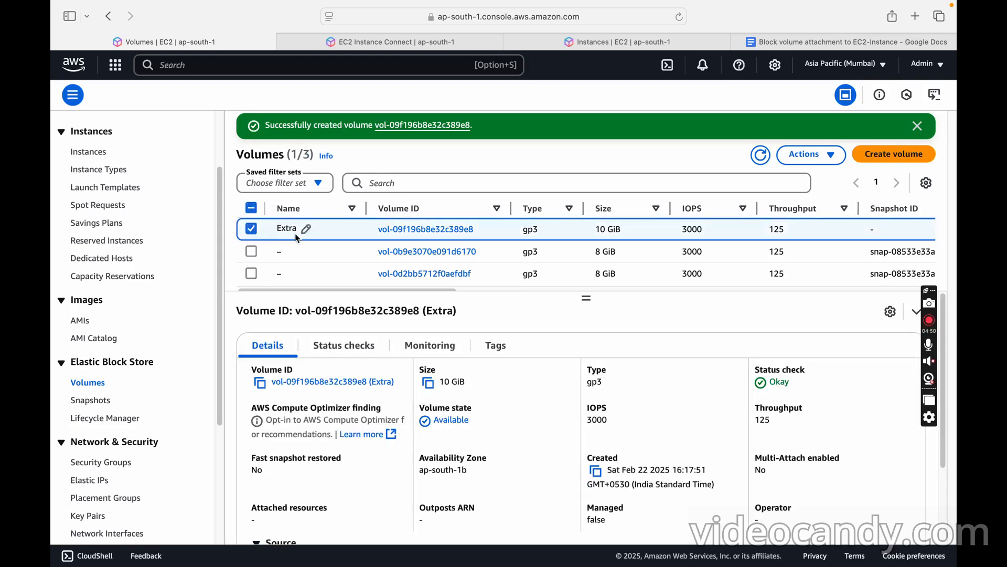
pyautogui.click(828, 156)
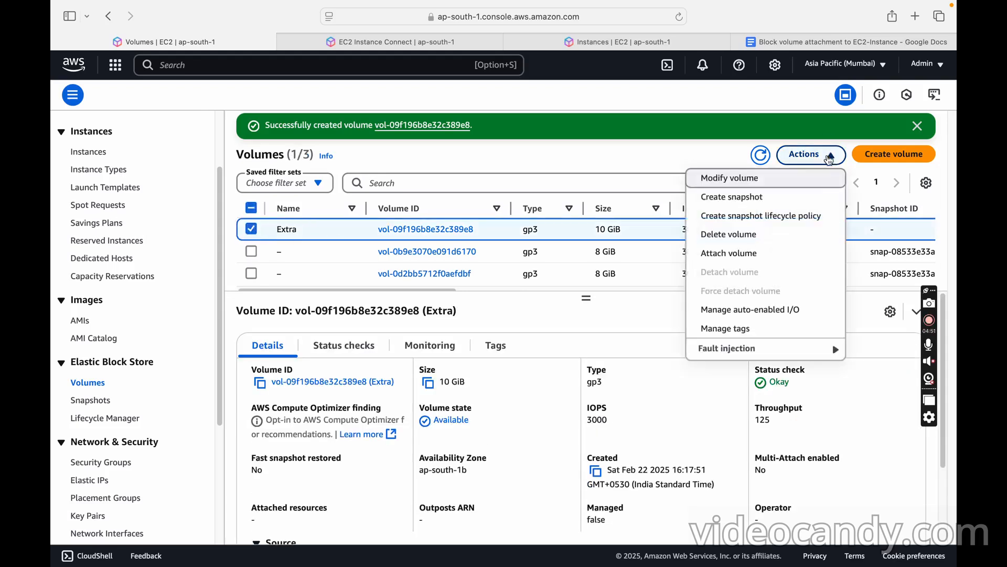
pyautogui.click(731, 254)
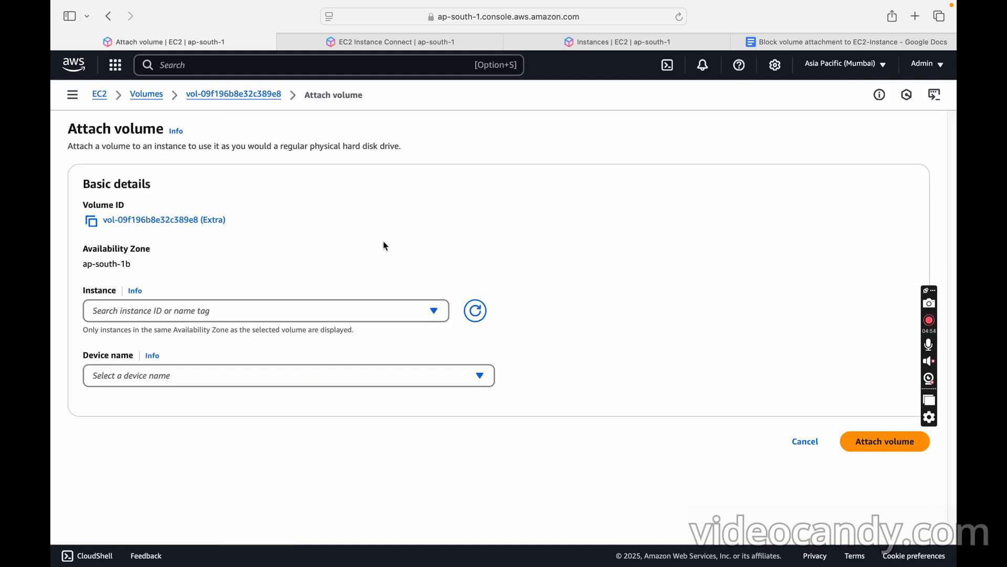
pyautogui.click(249, 313)
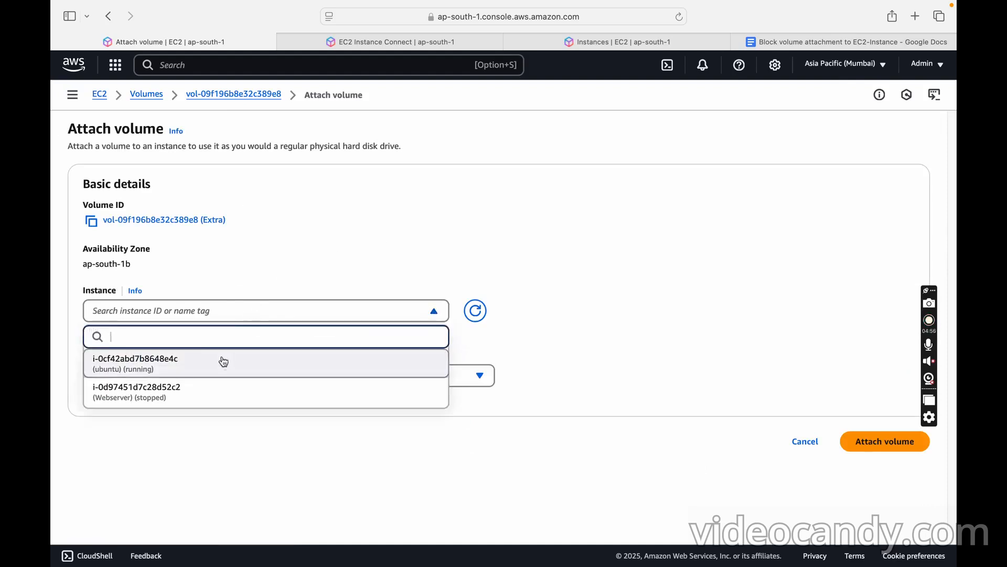
pyautogui.click(156, 369)
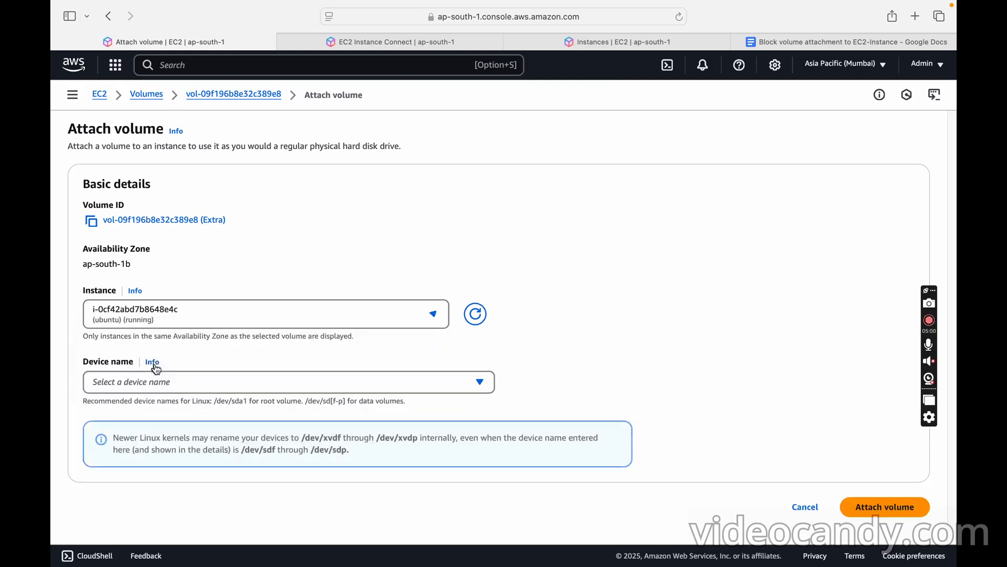
# Specify xvdf as the custom device name for the volume attachment.
pyautogui.click(378, 387)
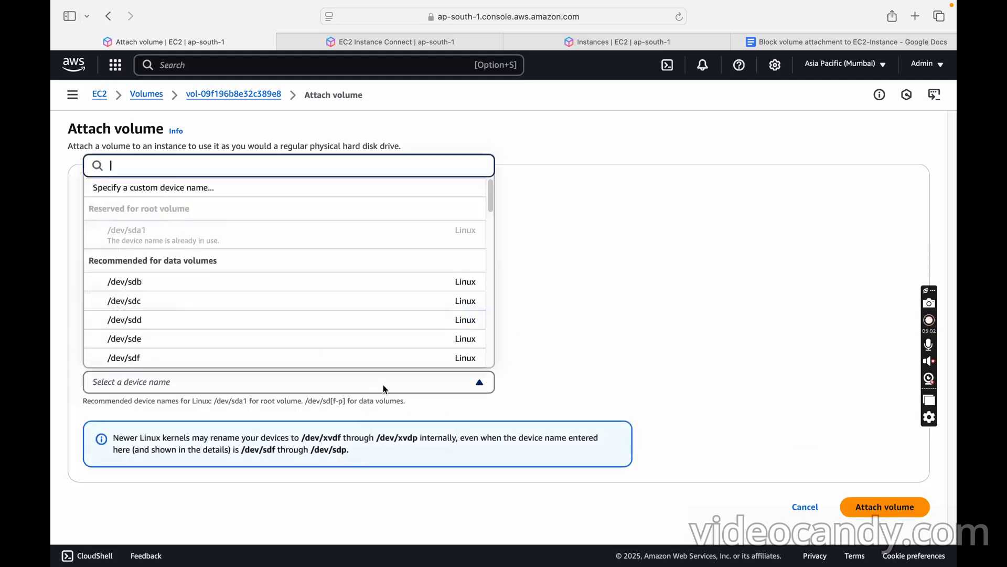
pyautogui.moveTo(492, 190); pyautogui.dragTo(493, 202)
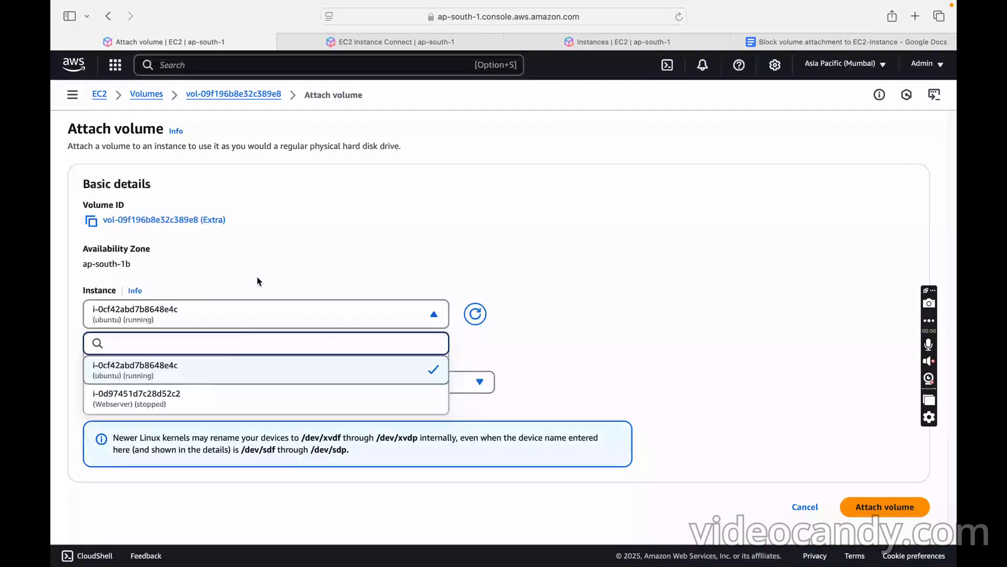
pyautogui.click(260, 282)
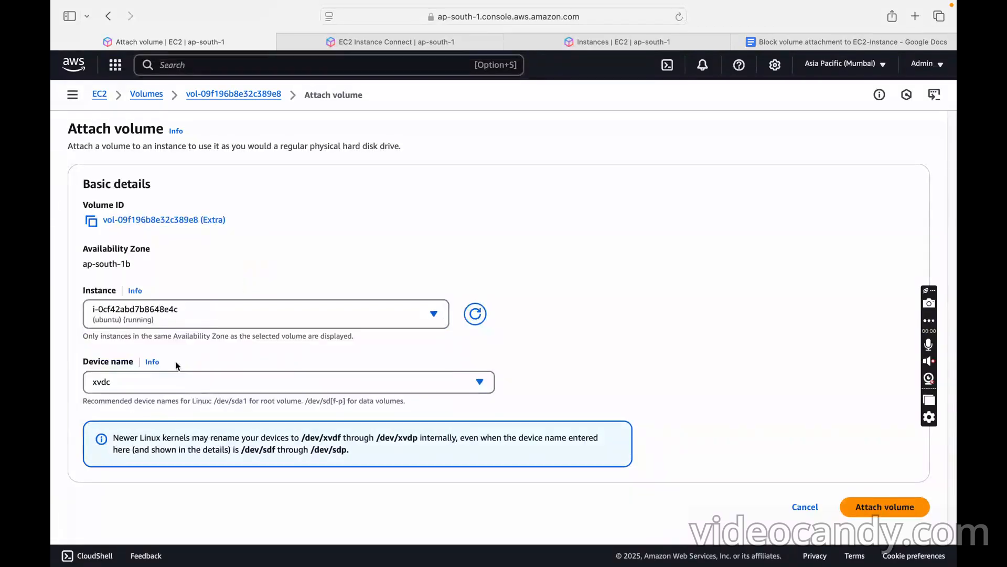
pyautogui.click(209, 386)
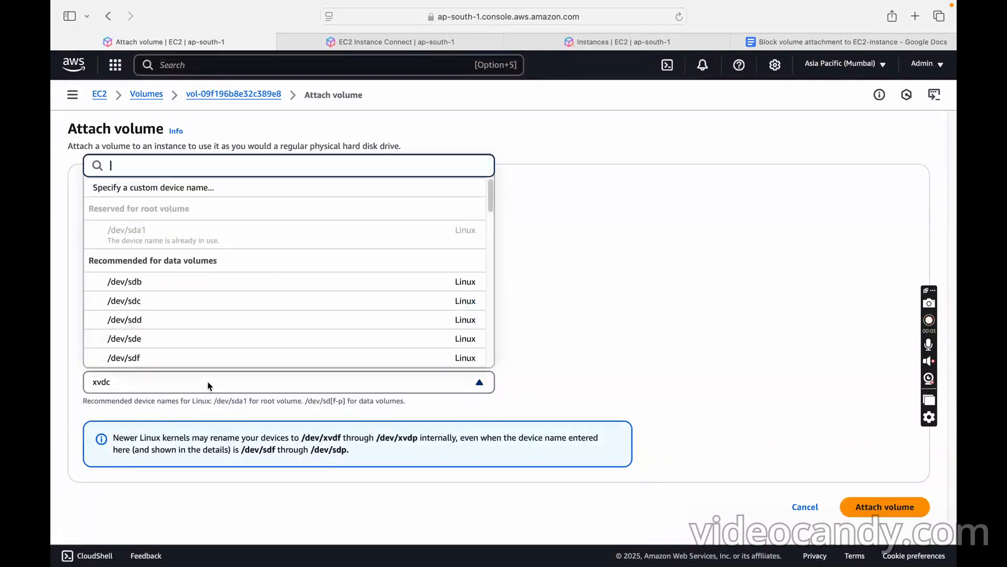
pyautogui.click(164, 190)
pyautogui.click(405, 351)
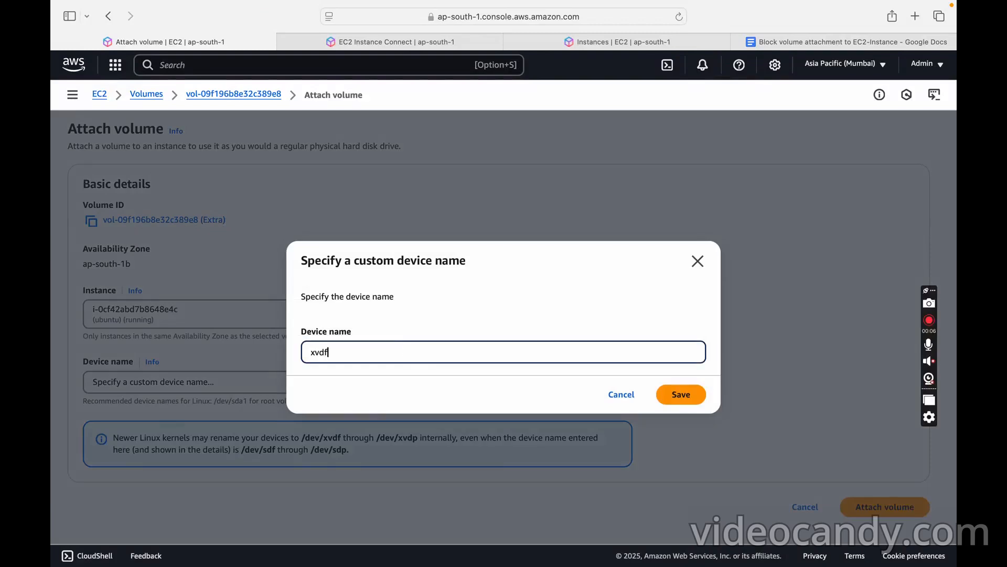
pyautogui.click(687, 395)
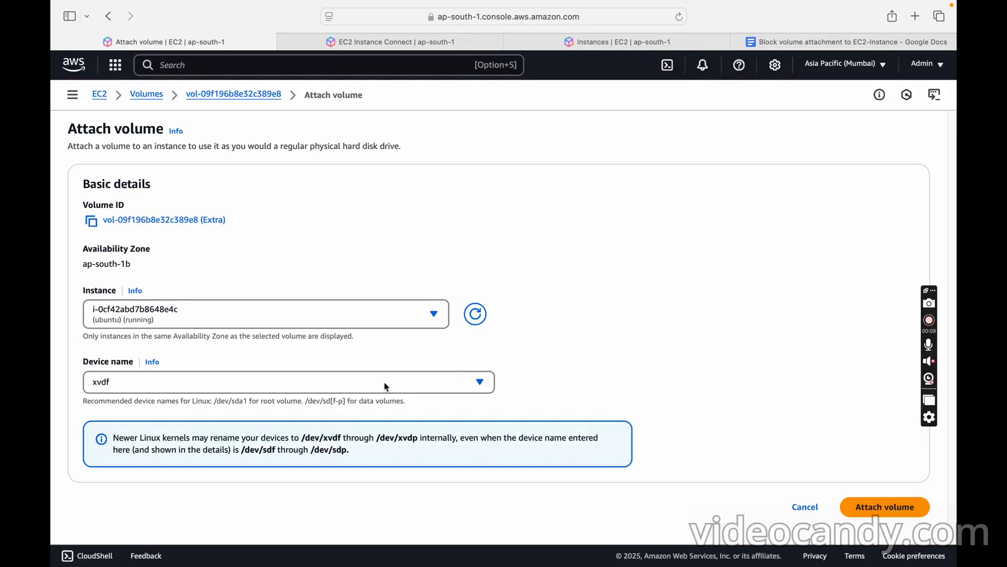
# Attach the Extra volume to the ubuntu instance and show the volume's details in the volumes list.
pyautogui.click(156, 378)
pyautogui.click(604, 307)
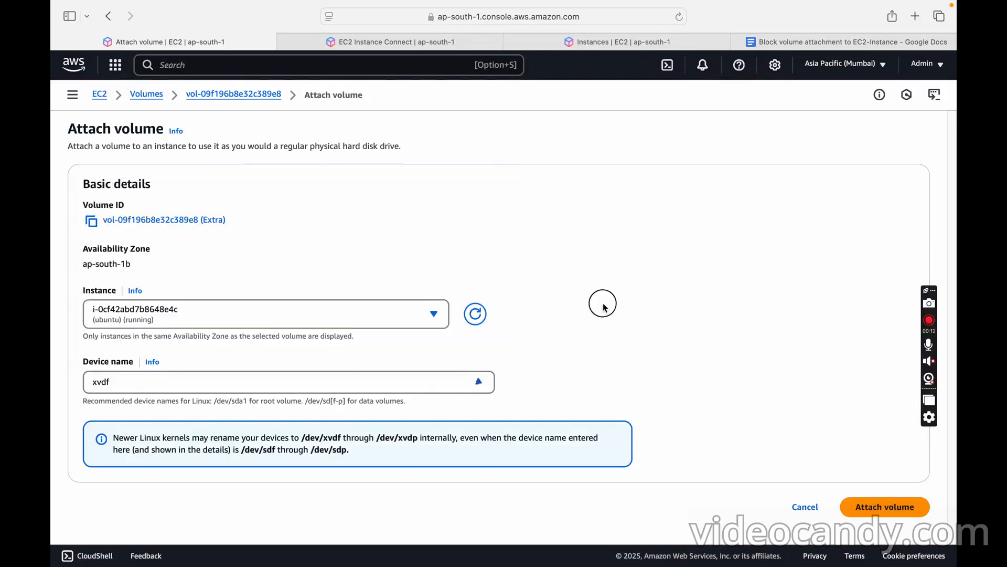
pyautogui.click(877, 512)
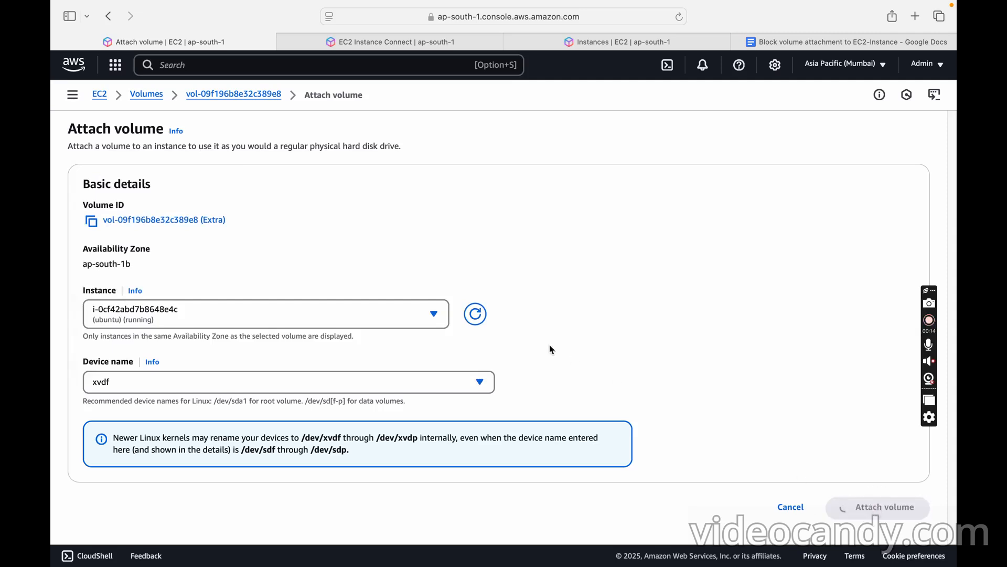
pyautogui.click(251, 228)
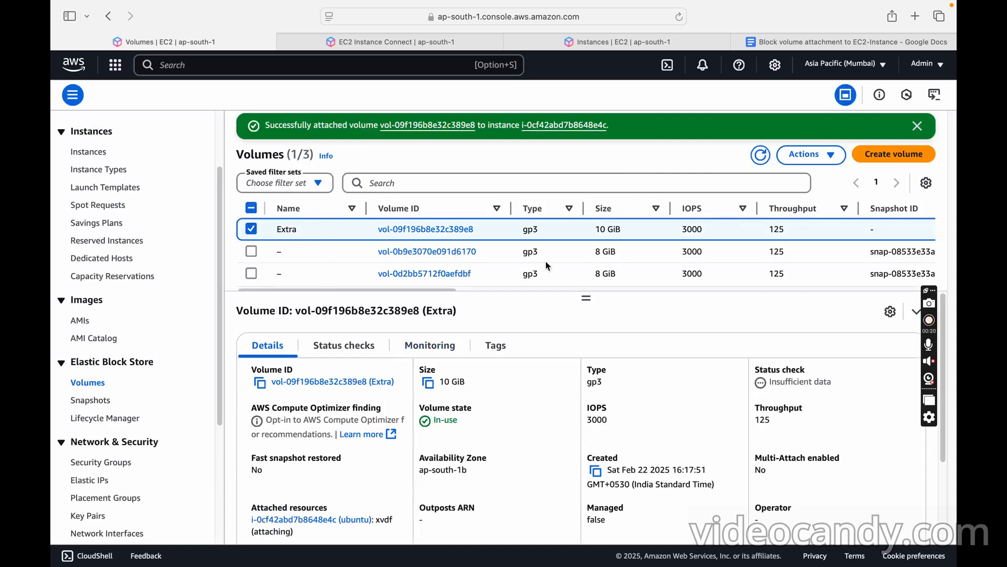
# Switch to the ubuntu instance's terminal session, run lsblk, and check the xvdf disk entry.
pyautogui.click(417, 42)
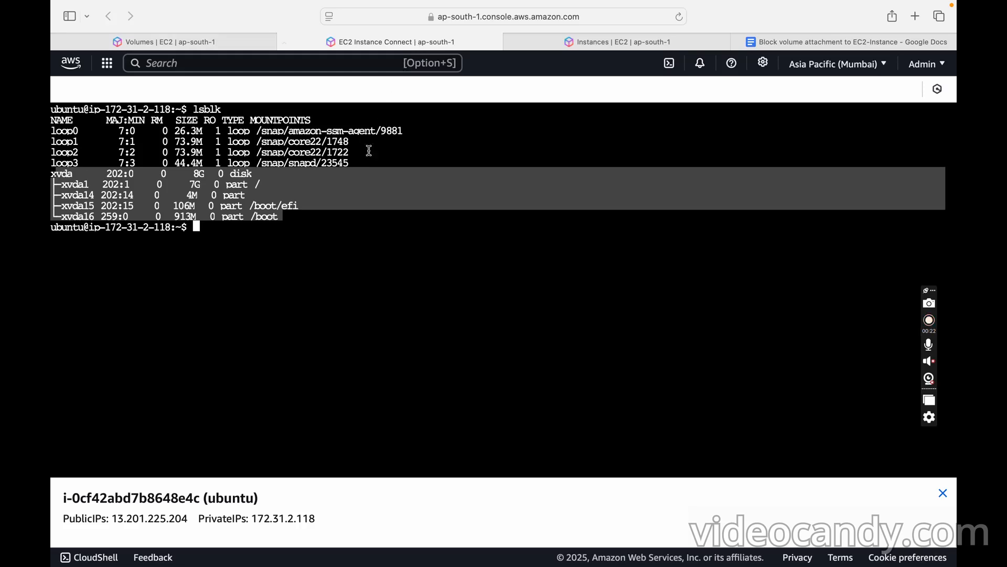
pyautogui.click(283, 223)
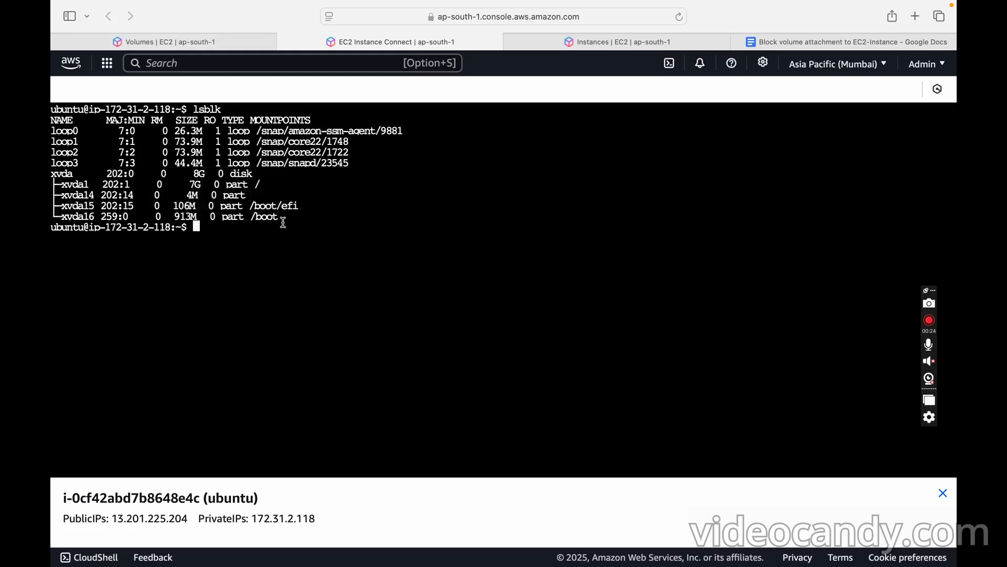
pyautogui.write('lsblk')
pyautogui.press('Return')
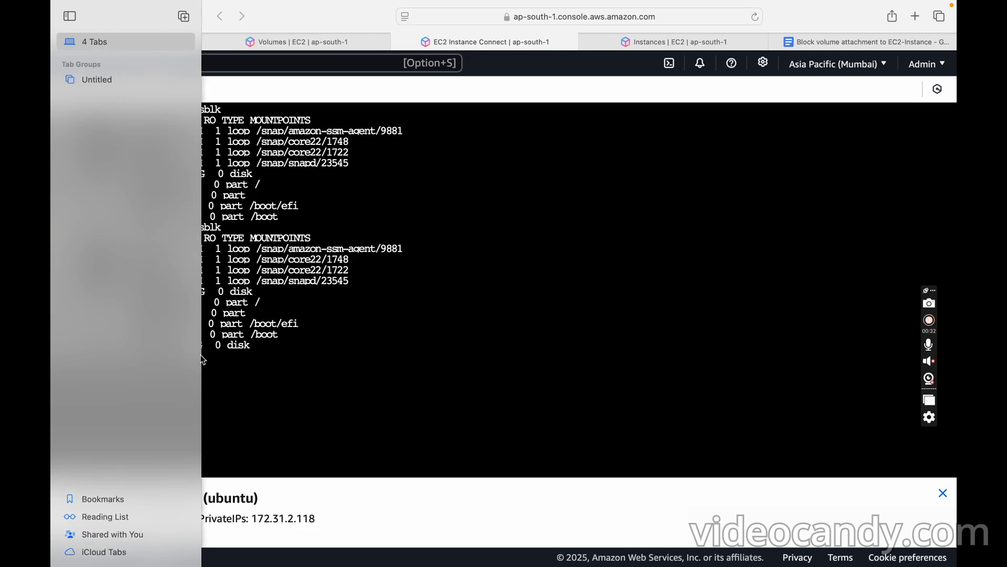
pyautogui.moveTo(54, 345); pyautogui.dragTo(268, 346)
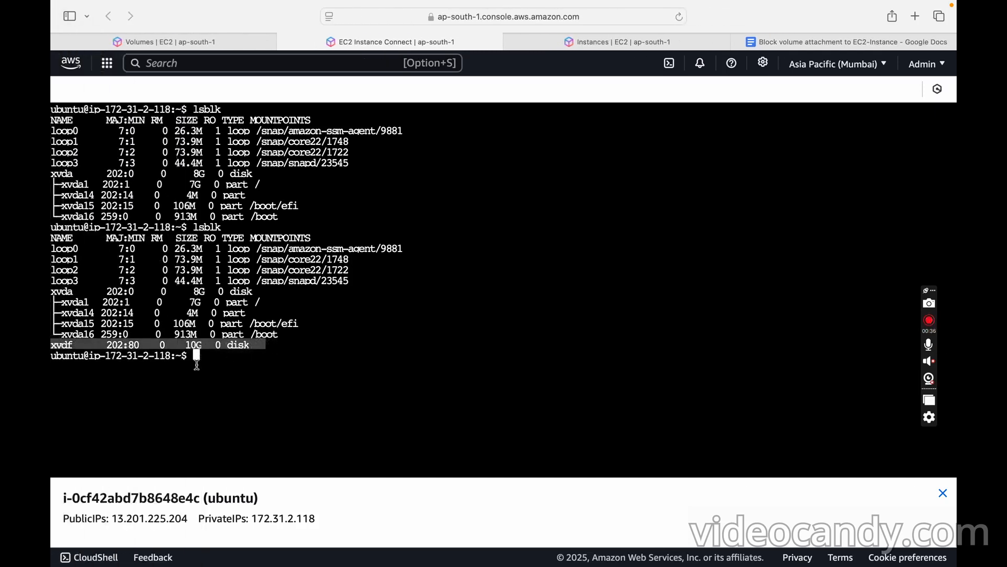
# Clear the terminal and list the block devices again with lsblk.
pyautogui.click(226, 356)
pyautogui.write('clear')
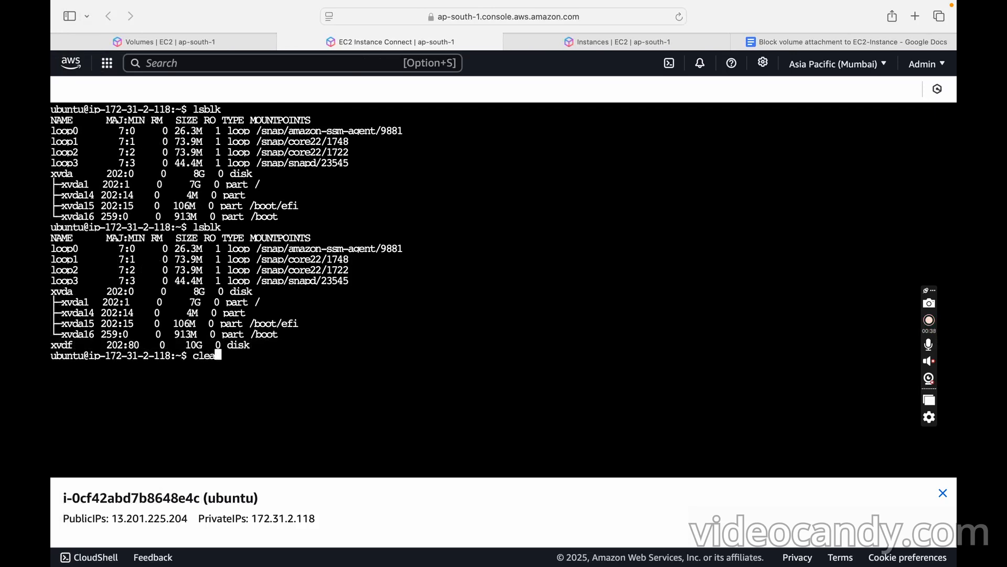
pyautogui.press('Return')
pyautogui.press('Up')
pyautogui.press('Up')
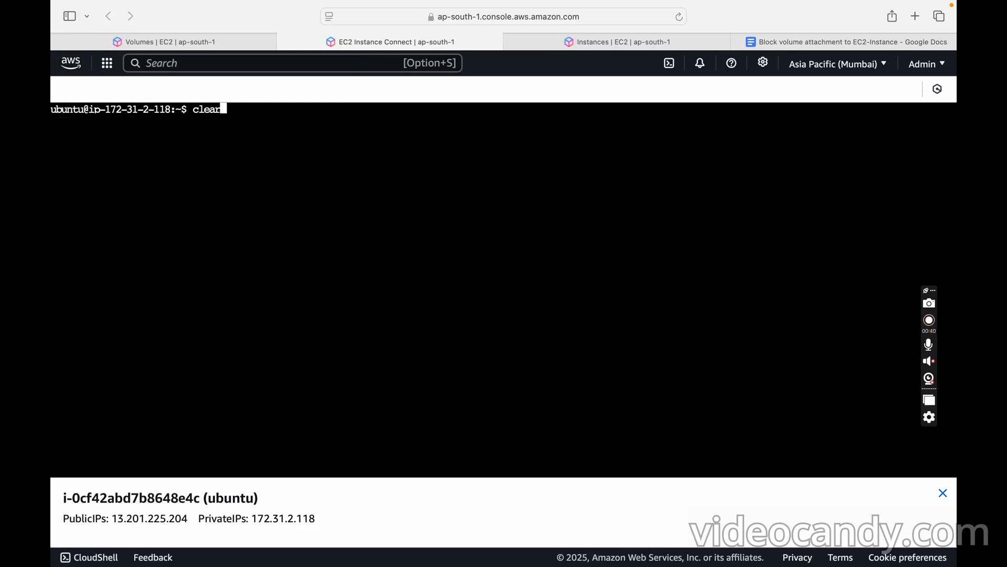
pyautogui.press('Return')
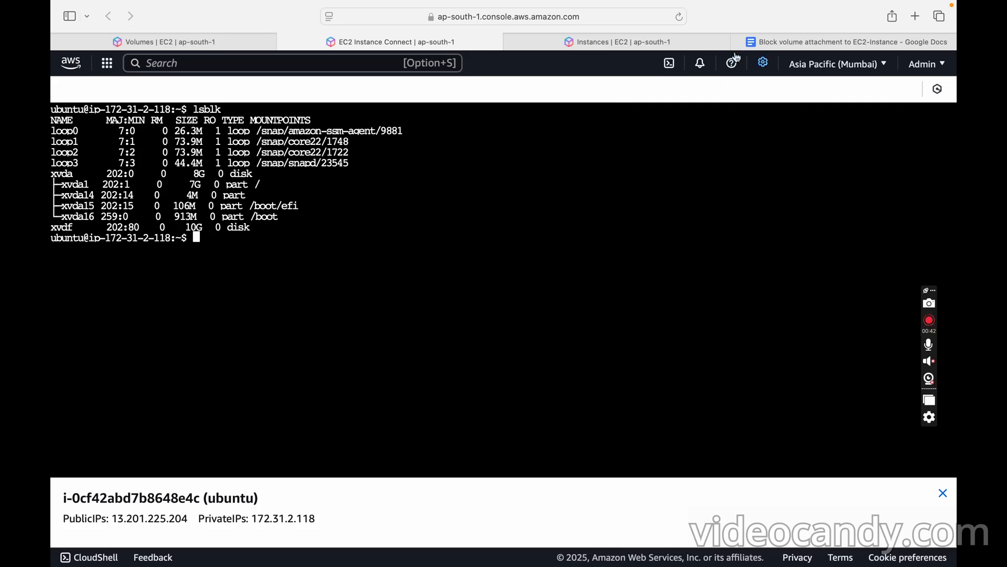
# Review the partition listing, file system and mount commands in the Google Docs notes on attaching a block volume, including mkfs -t ext4.
pyautogui.click(779, 42)
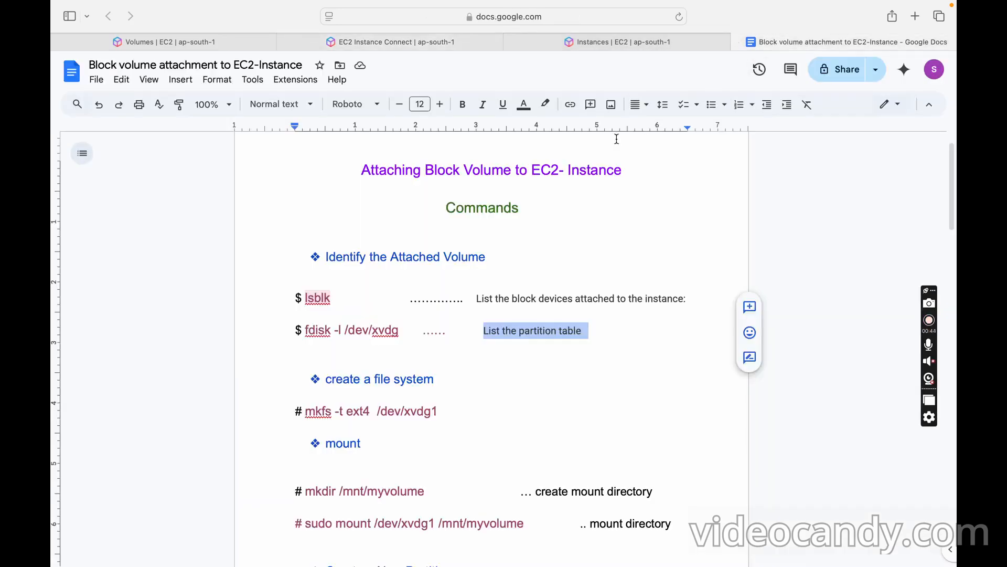
pyautogui.click(432, 334)
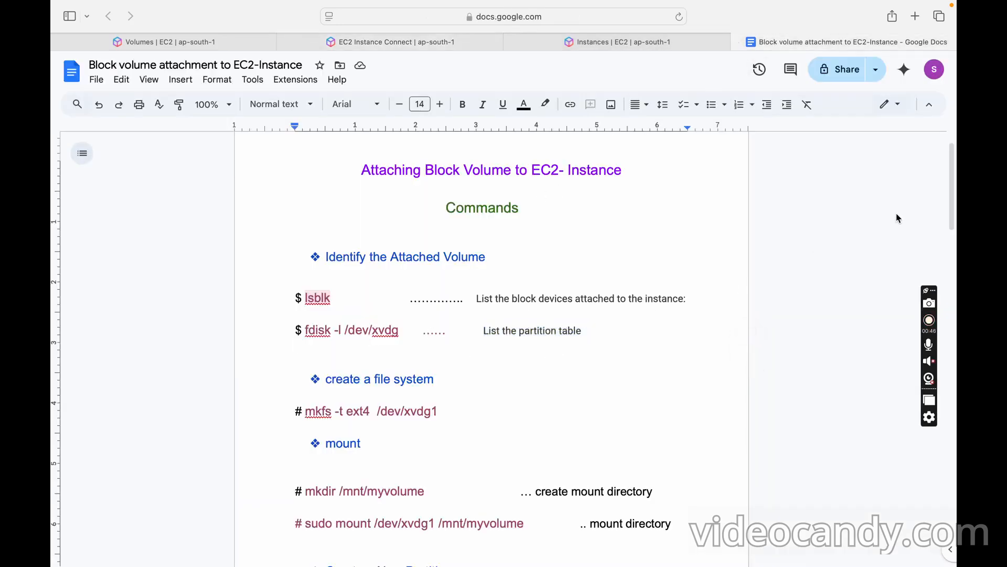
pyautogui.moveTo(953, 171); pyautogui.dragTo(952, 198)
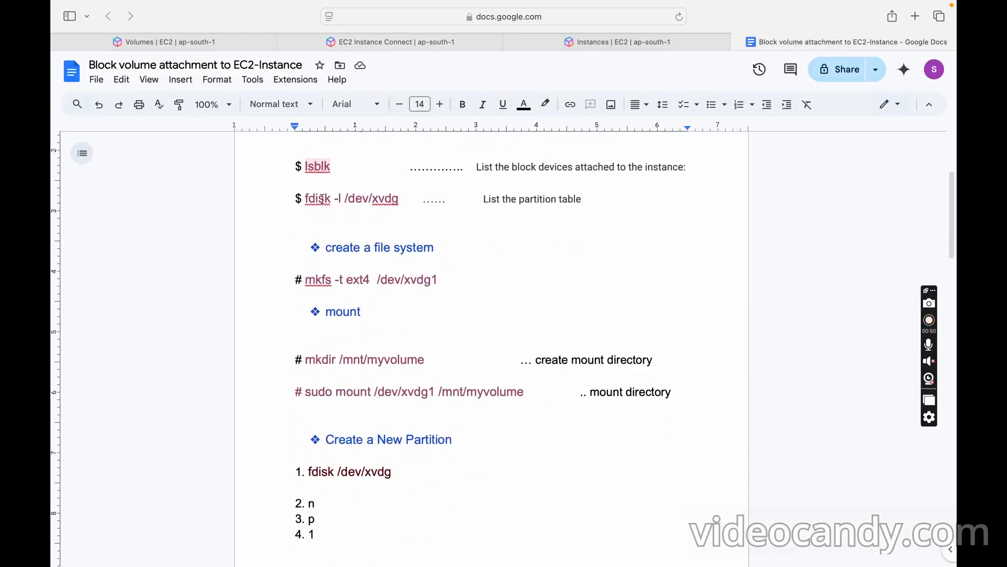
pyautogui.click(313, 199)
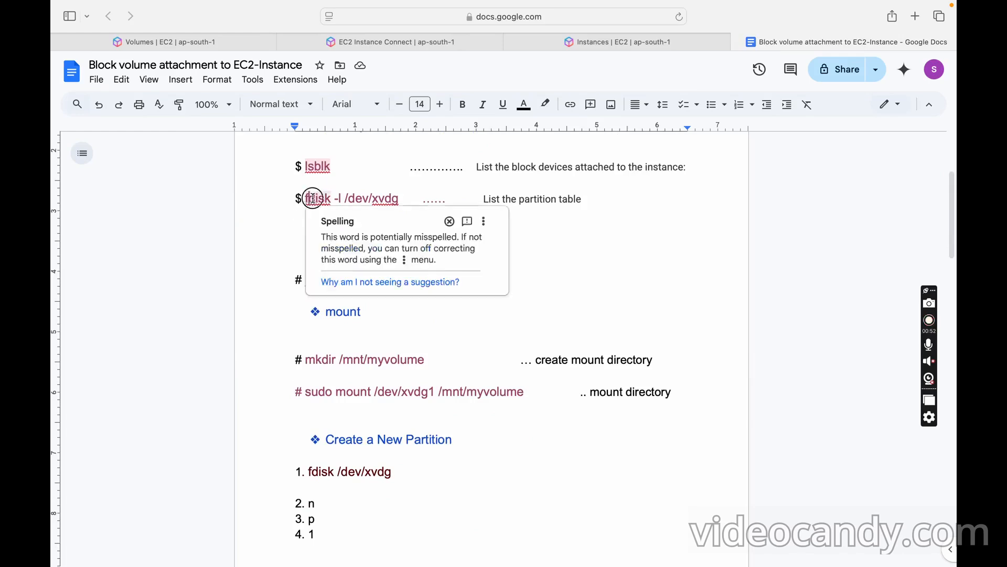
pyautogui.moveTo(313, 199); pyautogui.dragTo(413, 198)
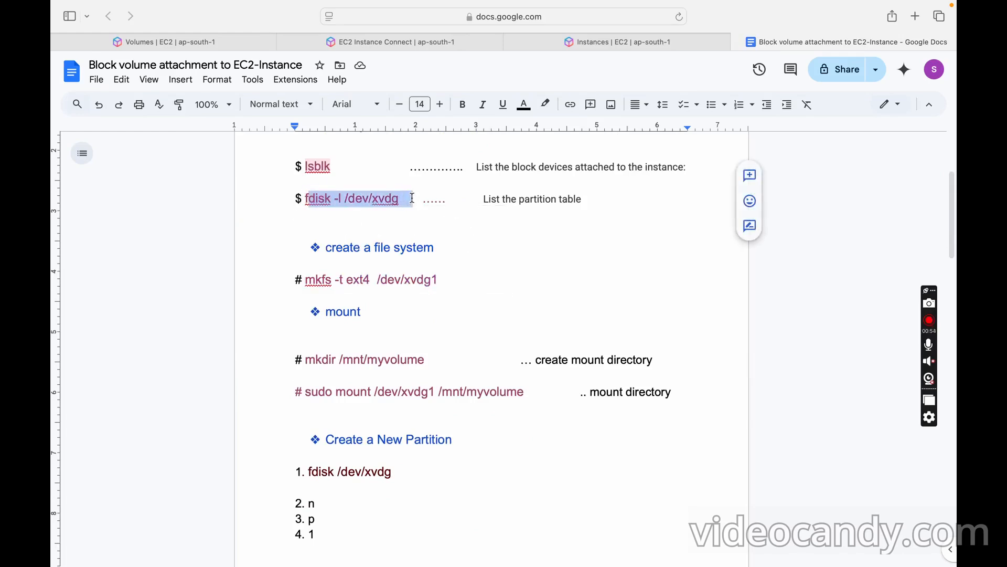
pyautogui.click(414, 211)
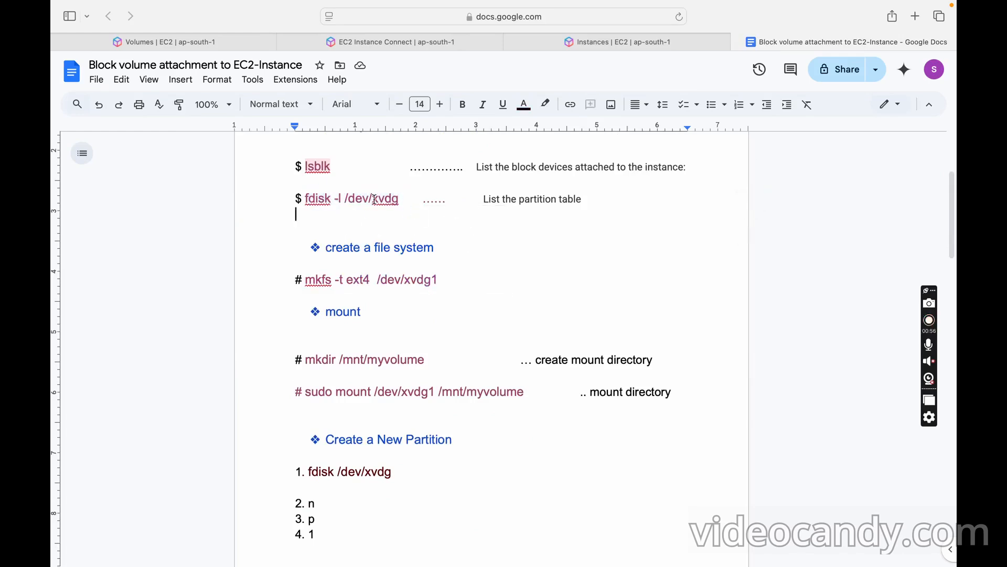
pyautogui.moveTo(327, 250); pyautogui.dragTo(451, 281)
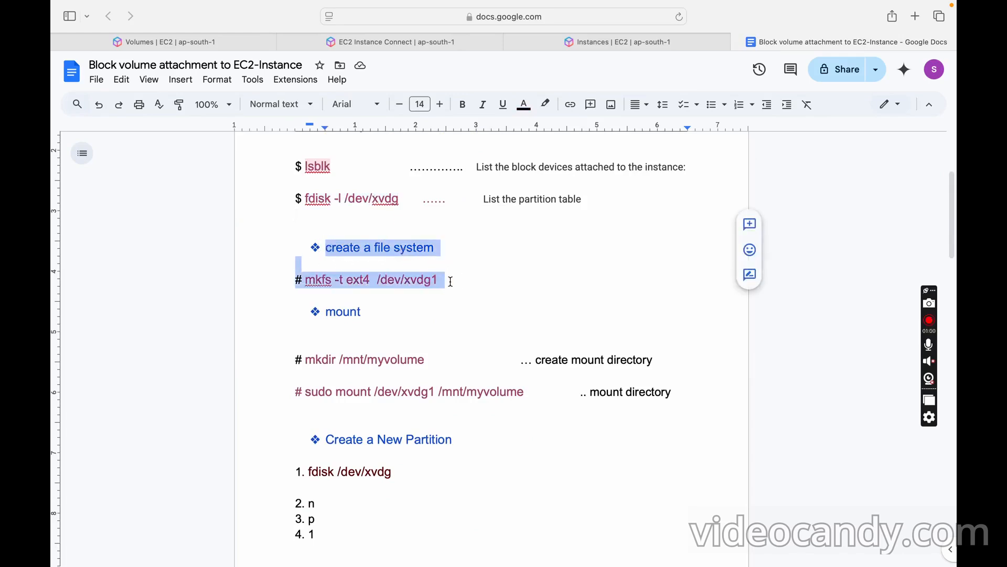
pyautogui.click(440, 321)
pyautogui.moveTo(331, 311); pyautogui.dragTo(506, 407)
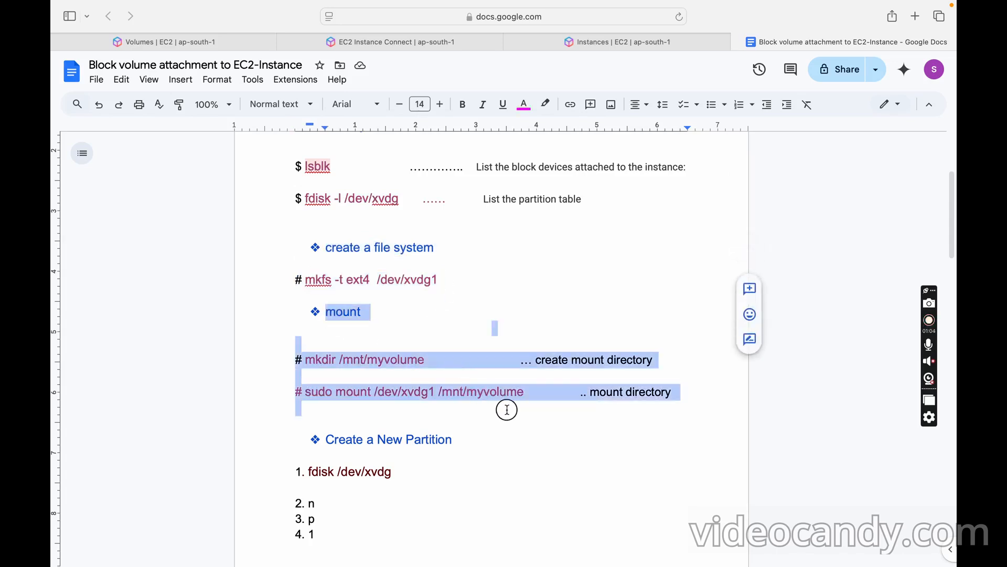
pyautogui.click(467, 288)
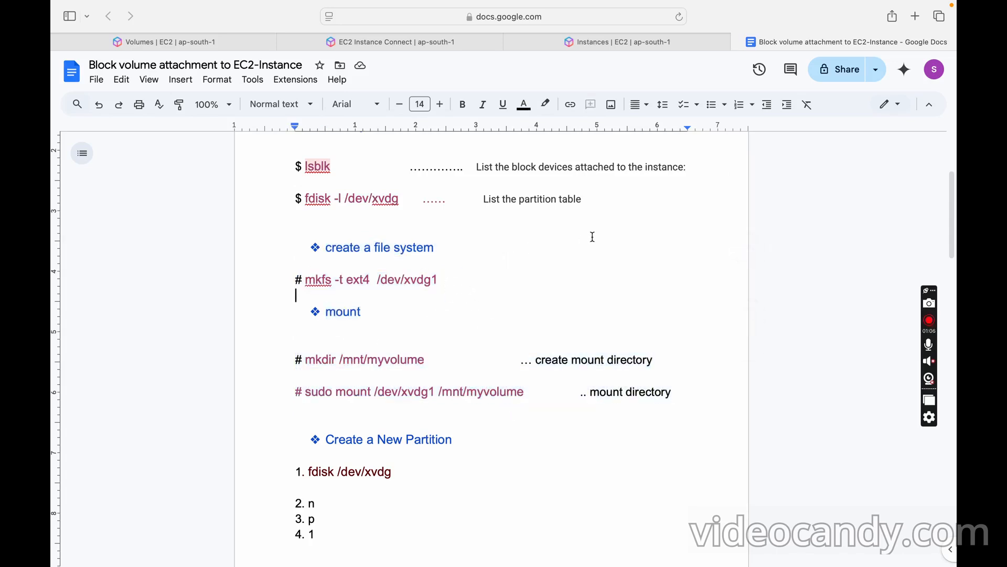
pyautogui.click(307, 279)
pyautogui.moveTo(307, 279); pyautogui.dragTo(439, 278)
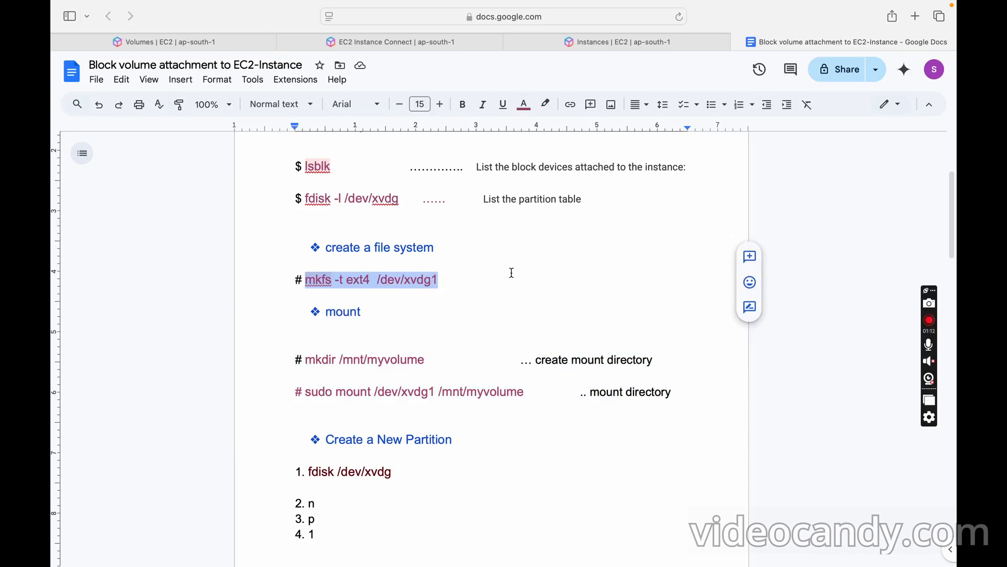
# Return to the instance terminal and try to create an ext4 file system with mkfs -t ext4 /dev/xvdf.
pyautogui.click(391, 42)
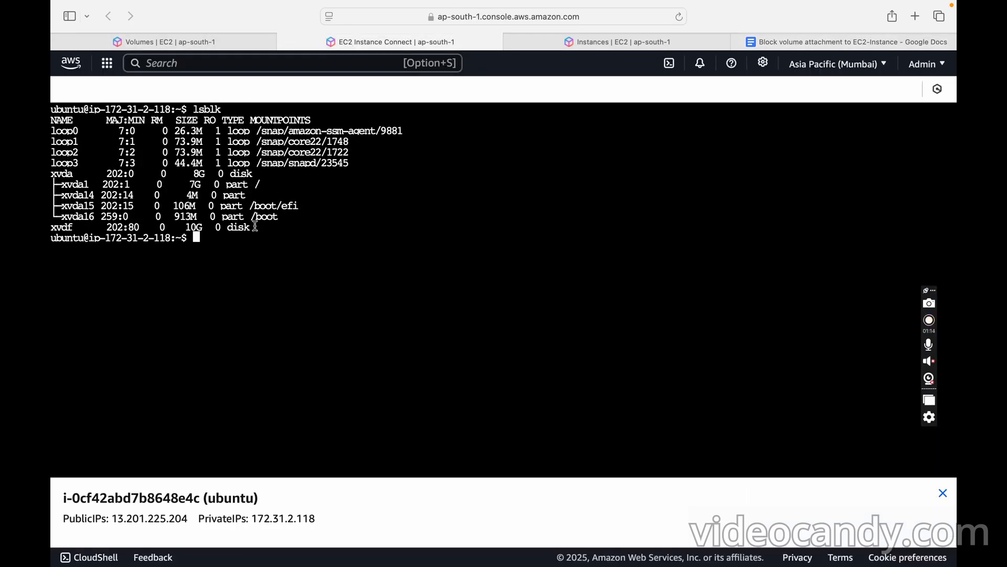
pyautogui.write('mkfs -t ext4')
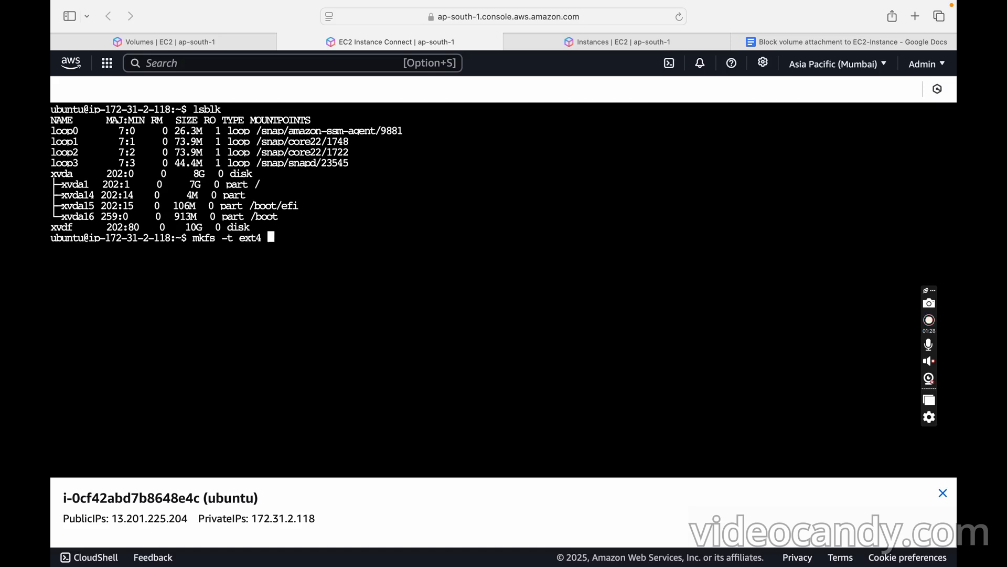
pyautogui.write(' /dev/')
pyautogui.write('xvdf')
pyautogui.press('Return')
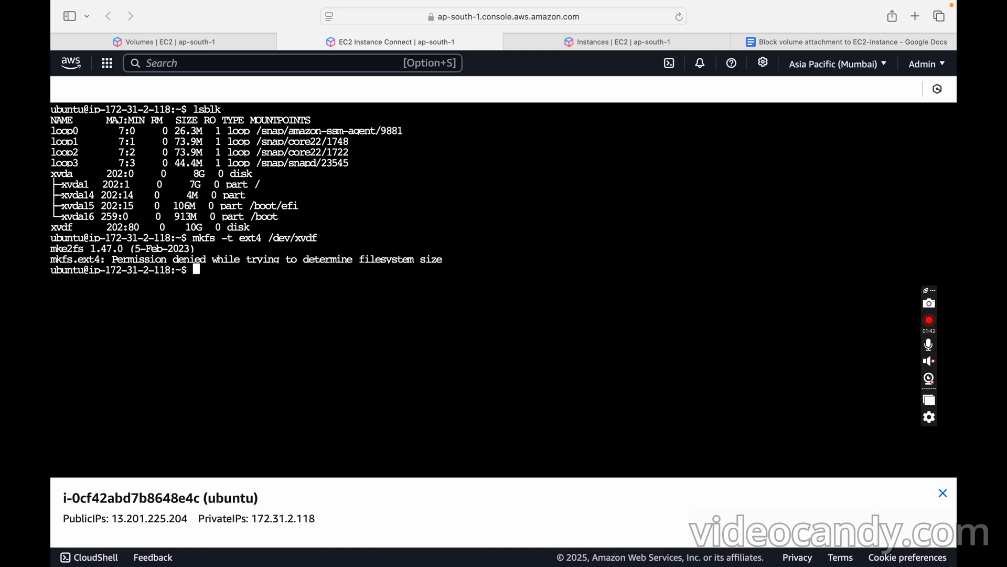
# Create an ext4 file system on /dev/xvdf by rerunning the previous mkfs command with sudo.
pyautogui.press('Up')
pyautogui.press('Left')
pyautogui.press('Left')
pyautogui.press('Left')
pyautogui.press('Left')
pyautogui.press('Left')
pyautogui.press('Left')
pyautogui.press('Left')
pyautogui.press('Left')
pyautogui.press('Left')
pyautogui.press('Left')
pyautogui.press('Left')
pyautogui.press('Left')
pyautogui.press('Left')
pyautogui.press('Left')
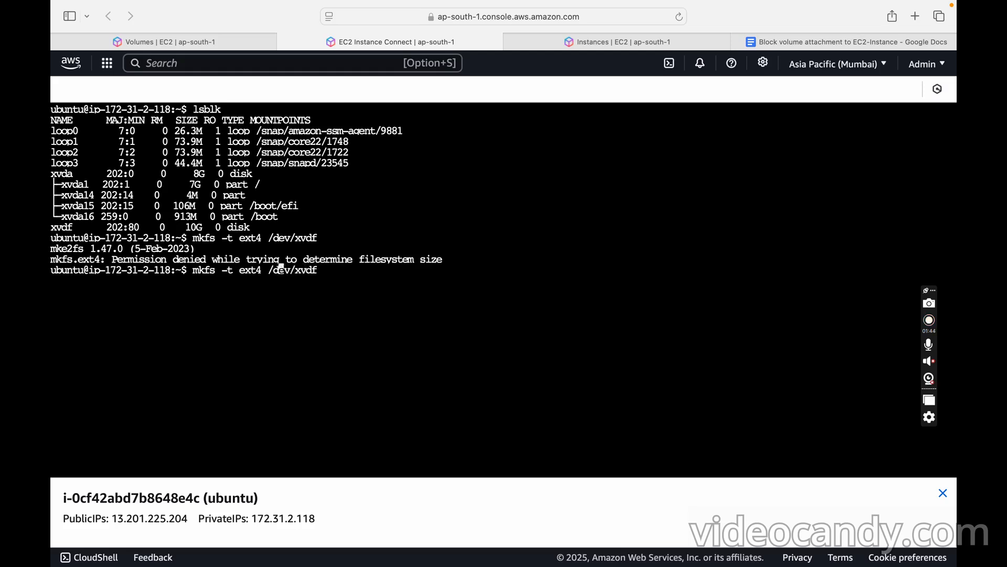
pyautogui.press('Left')
pyautogui.press('Left')
pyautogui.press('Left')
pyautogui.press('Left')
pyautogui.press('Left')
pyautogui.press('Left')
pyautogui.write('sudo')
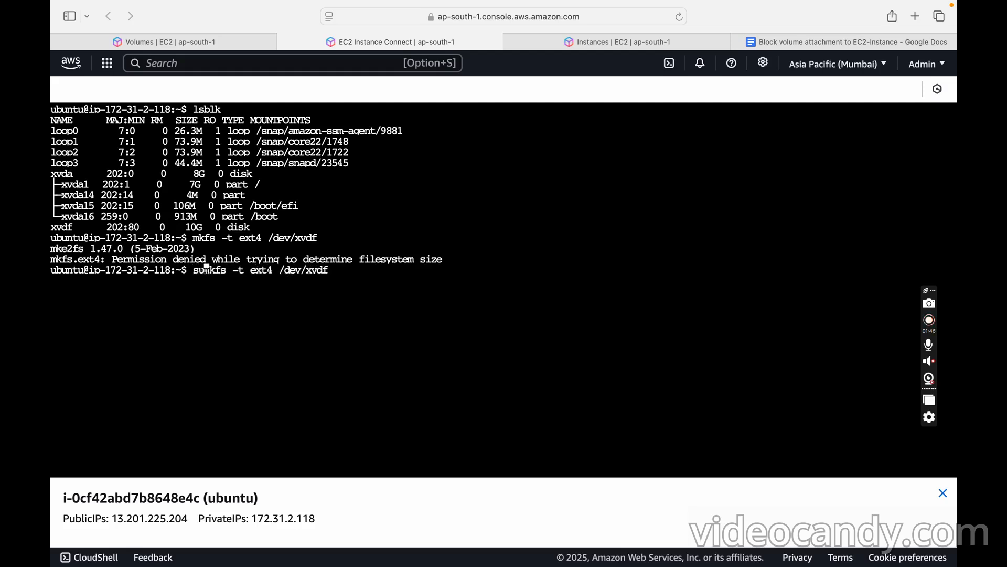
pyautogui.press('Return')
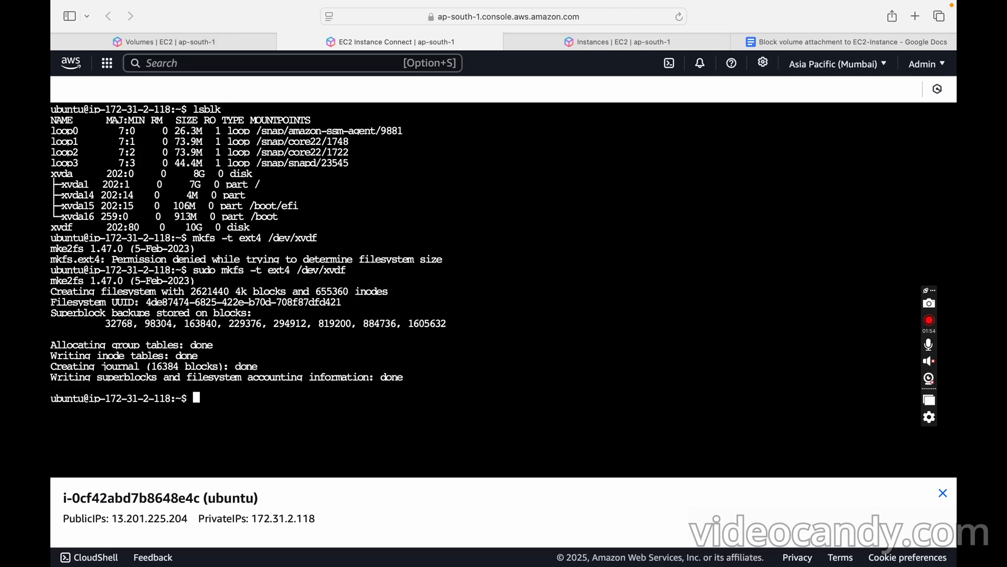
# Clear the terminal and list the block device IDs and file system types with blkid.
pyautogui.write('clear')
pyautogui.press('Return')
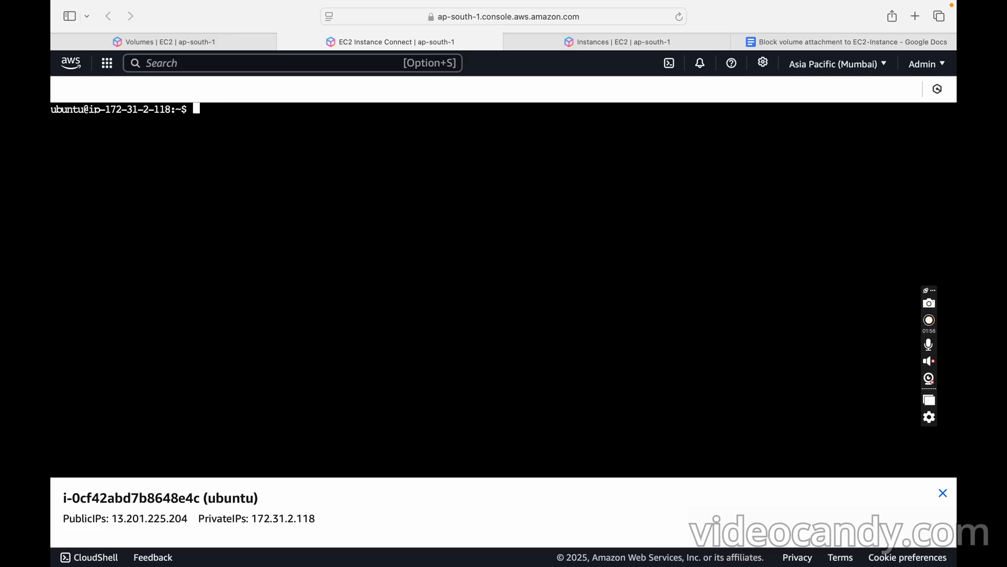
pyautogui.write('blkid')
pyautogui.press('Return')
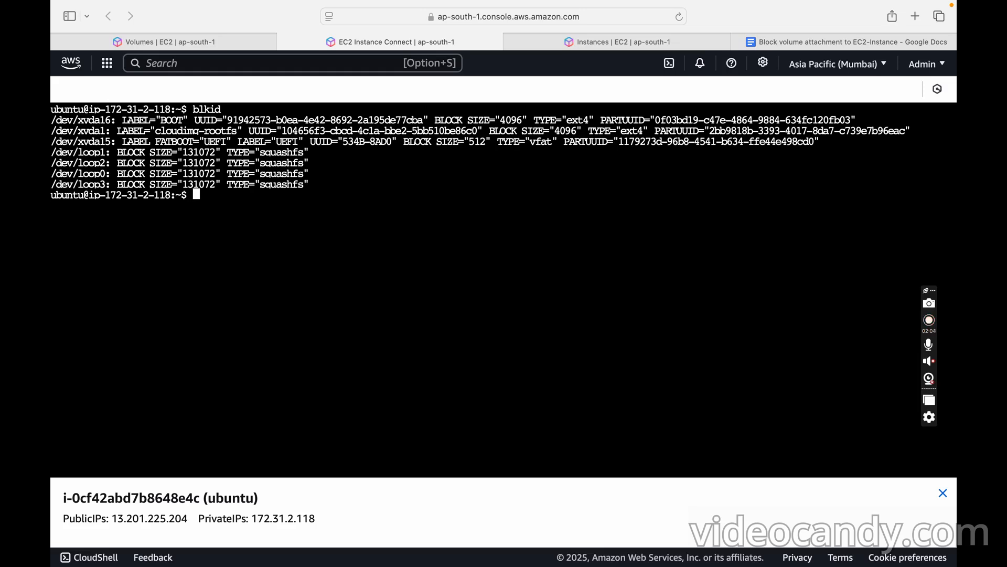
# Rerun blkid with sudo and check the UUID and file system type of /dev/xvdf.
pyautogui.press('Up')
pyautogui.press('Left')
pyautogui.press('Left')
pyautogui.press('Left')
pyautogui.press('Left')
pyautogui.press('Left')
pyautogui.write('sudo')
pyautogui.press('Return')
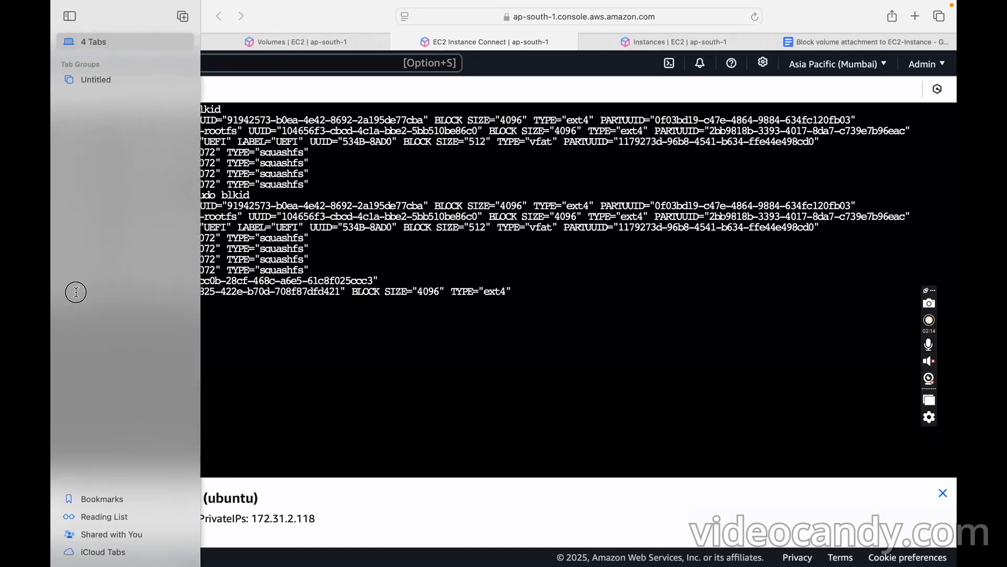
pyautogui.moveTo(91, 293); pyautogui.dragTo(519, 289)
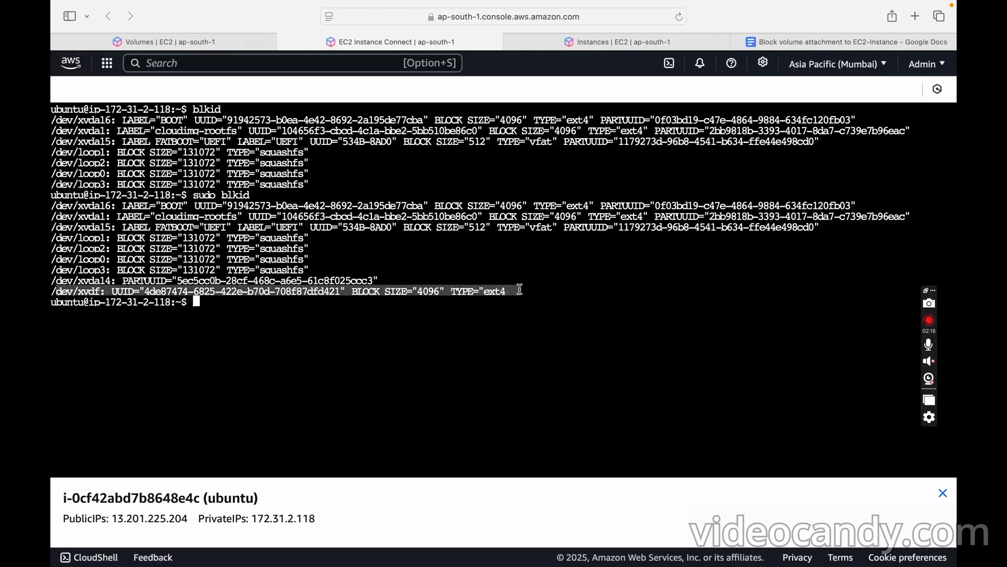
# Clear the blkid output and run lsblk to check the disks and their mount points.
pyautogui.click(299, 313)
pyautogui.write('clear')
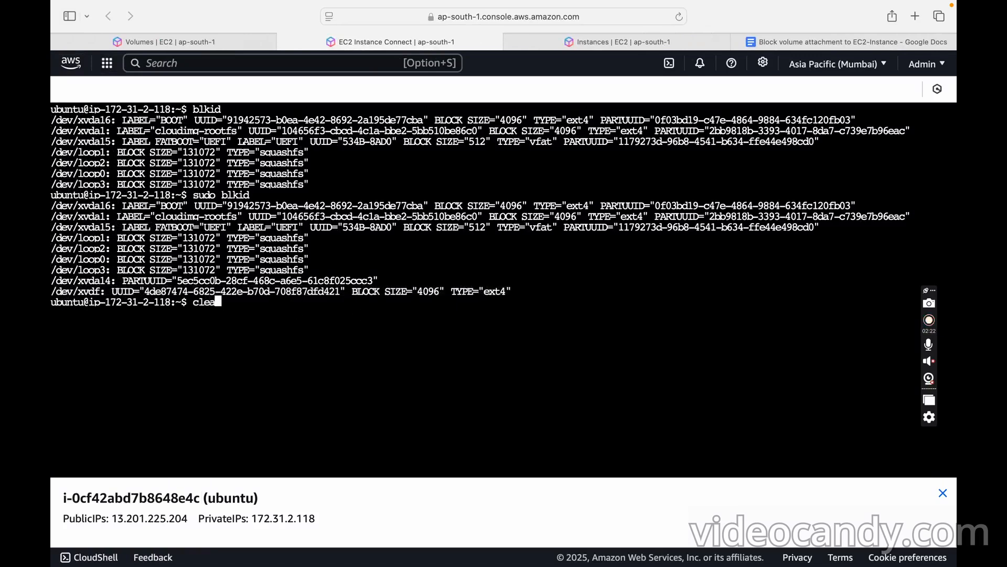
pyautogui.press('Return')
pyautogui.write('lsblk')
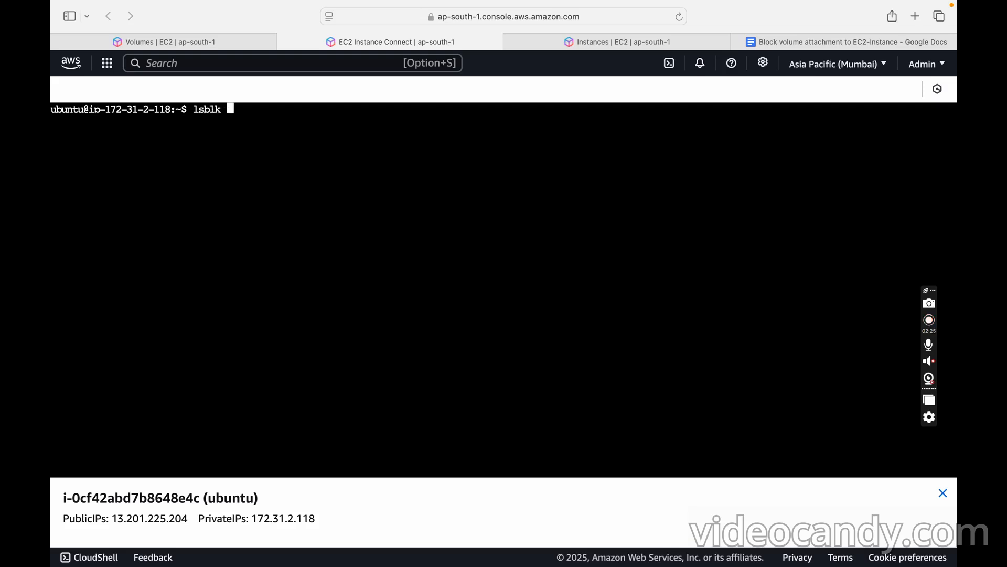
pyautogui.press('Return')
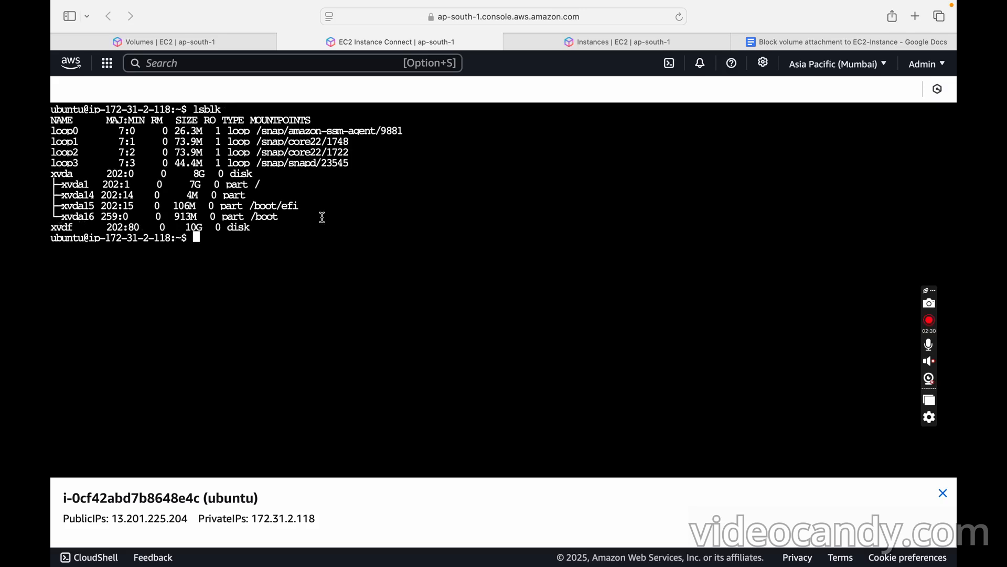
# Switch to the Google Docs notes and look up the mkdir /mnt/myvolume command for creating the mount directory.
pyautogui.click(776, 43)
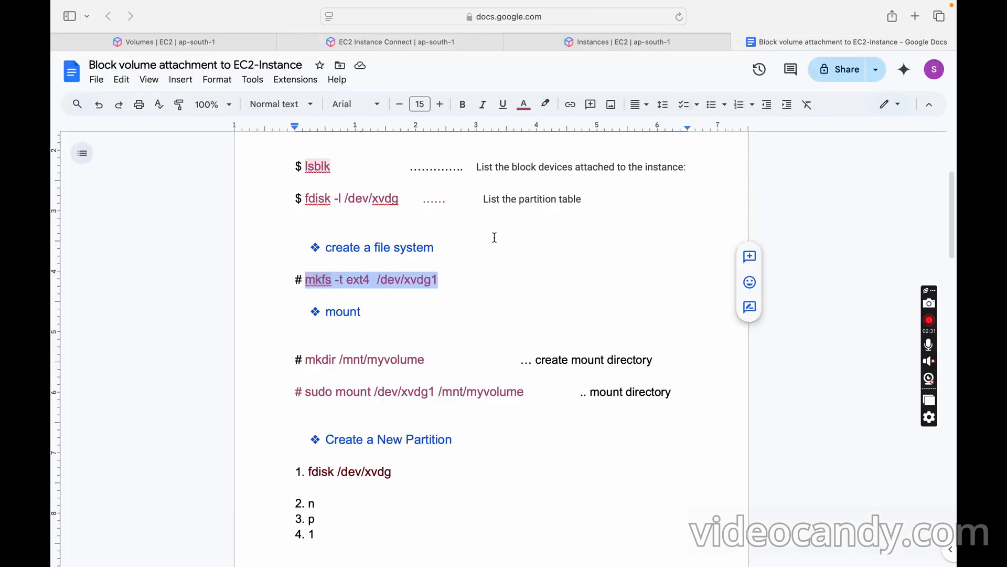
pyautogui.click(423, 294)
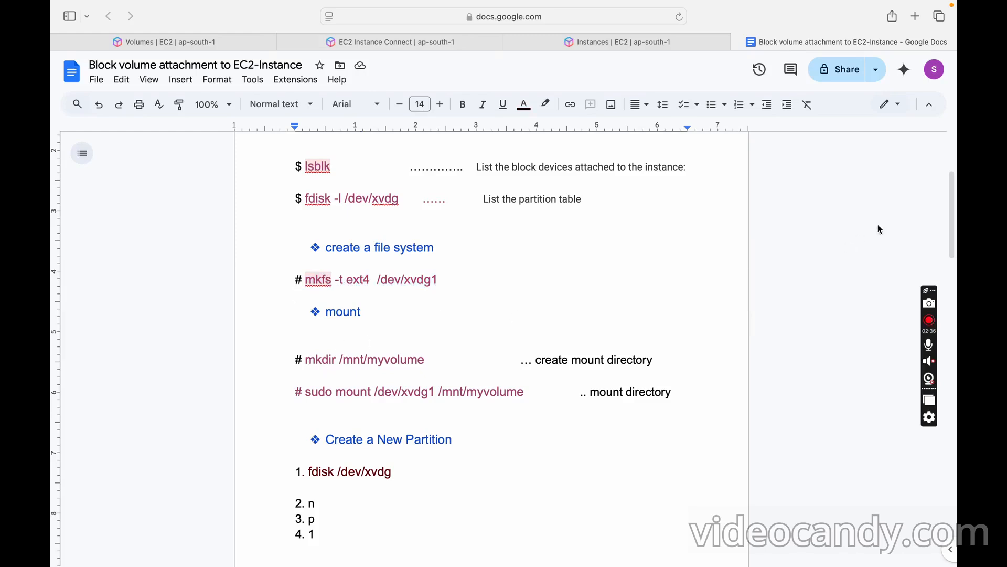
pyautogui.scroll(-3, 949, 203)
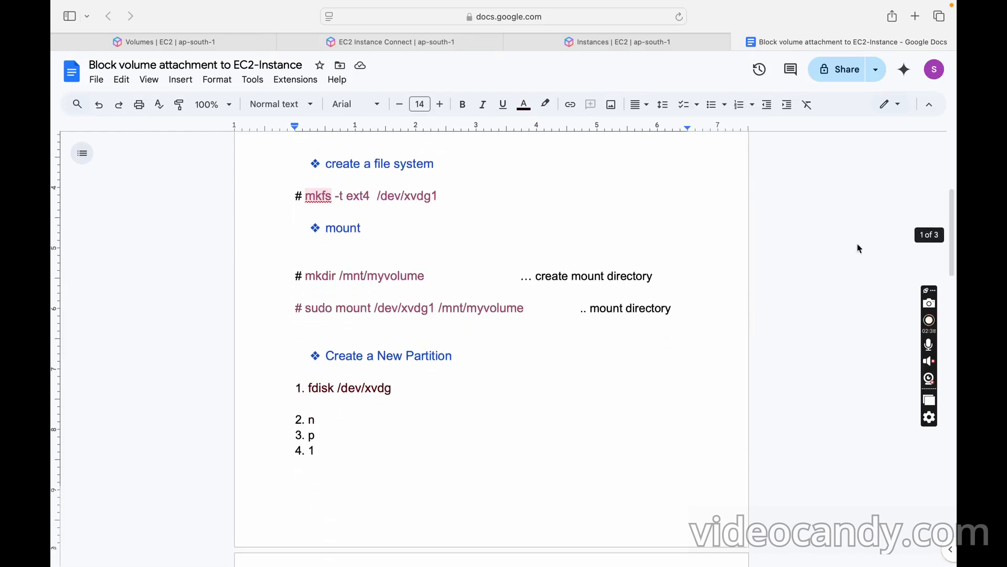
pyautogui.moveTo(306, 277); pyautogui.dragTo(447, 277)
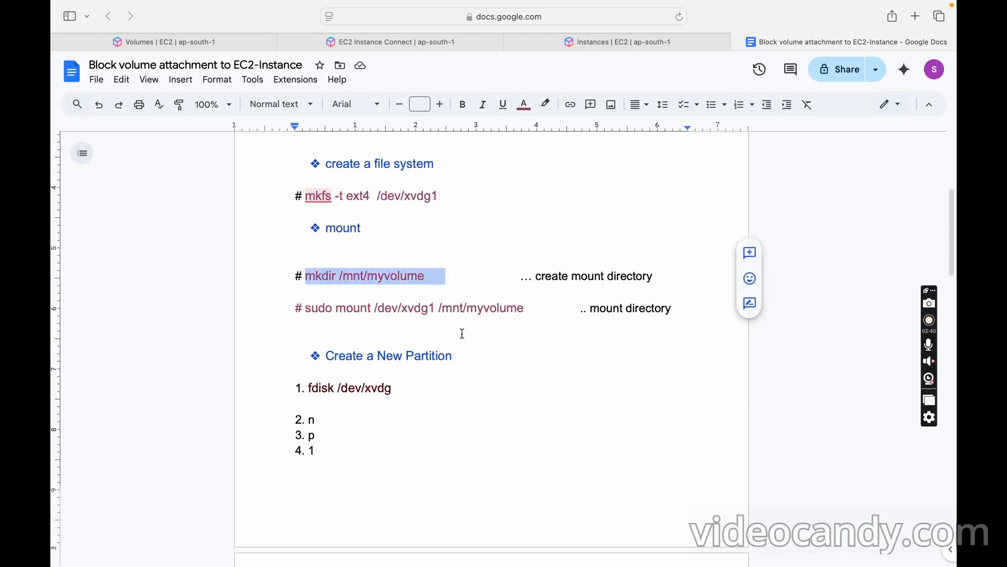
pyautogui.doubleClick(461, 335)
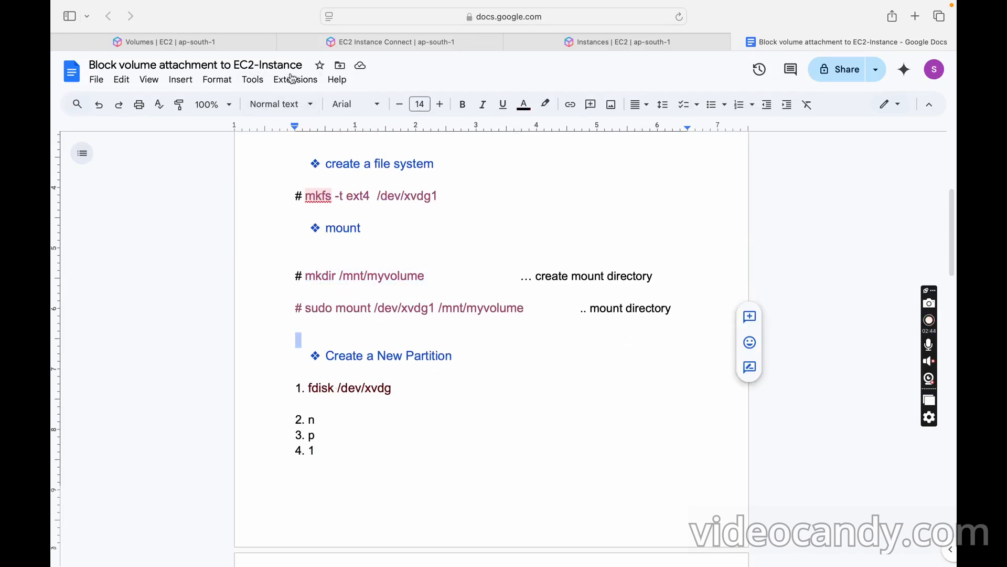
# Switch to the EC2 Instance Connect terminal and try to open the disk with fdisk /dev/xvdf.
pyautogui.click(224, 41)
pyautogui.click(352, 49)
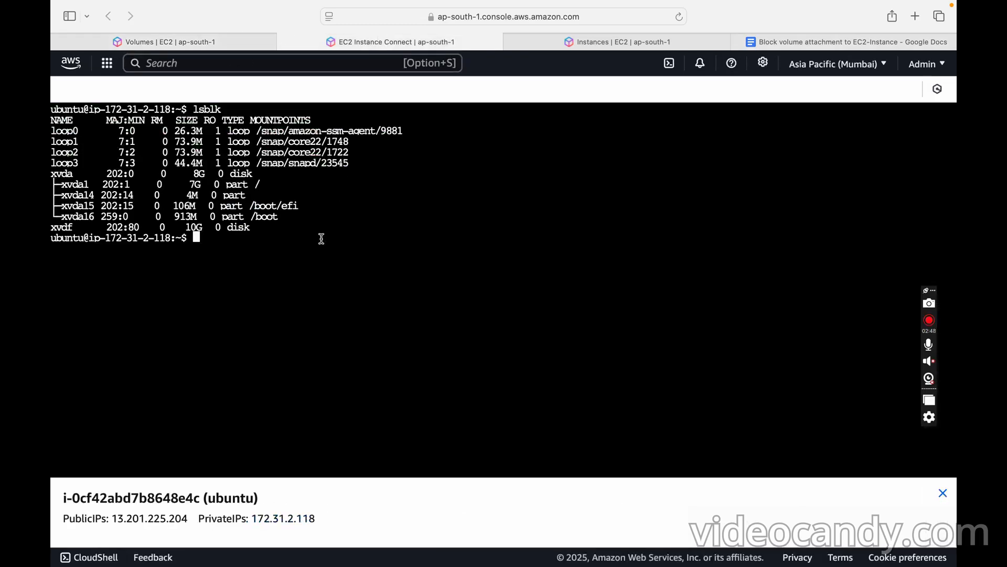
pyautogui.write('fdisk /dev/xvdf')
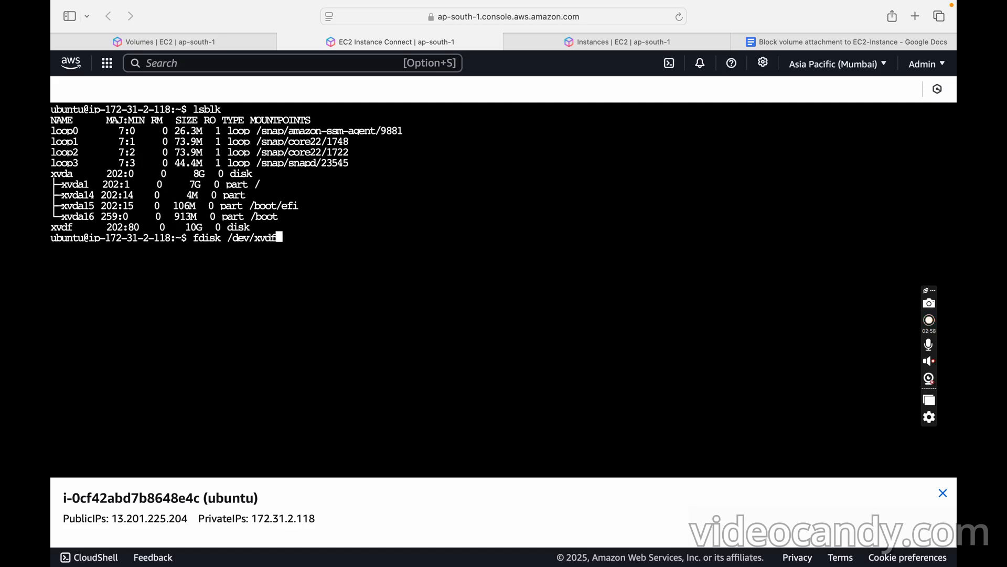
pyautogui.press('Return')
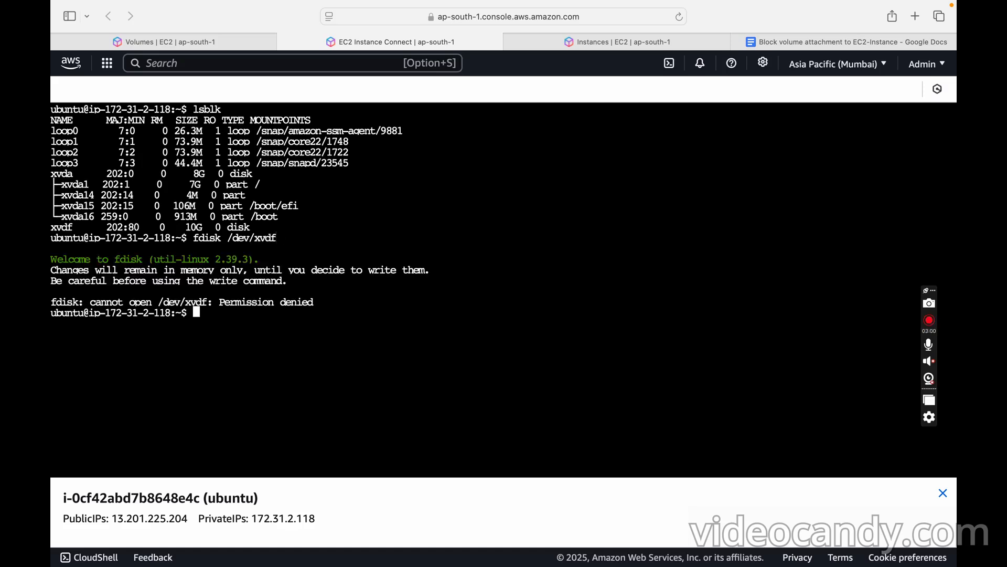
# Rerun the fdisk /dev/xvdf command with sudo.
pyautogui.press('Up')
pyautogui.press('Left')
pyautogui.press('Left')
pyautogui.press('Left')
pyautogui.press('Left')
pyautogui.press('Left')
pyautogui.press('Left')
pyautogui.press('Left')
pyautogui.press('Left')
pyautogui.press('Left')
pyautogui.press('Left')
pyautogui.press('Left')
pyautogui.press('Left')
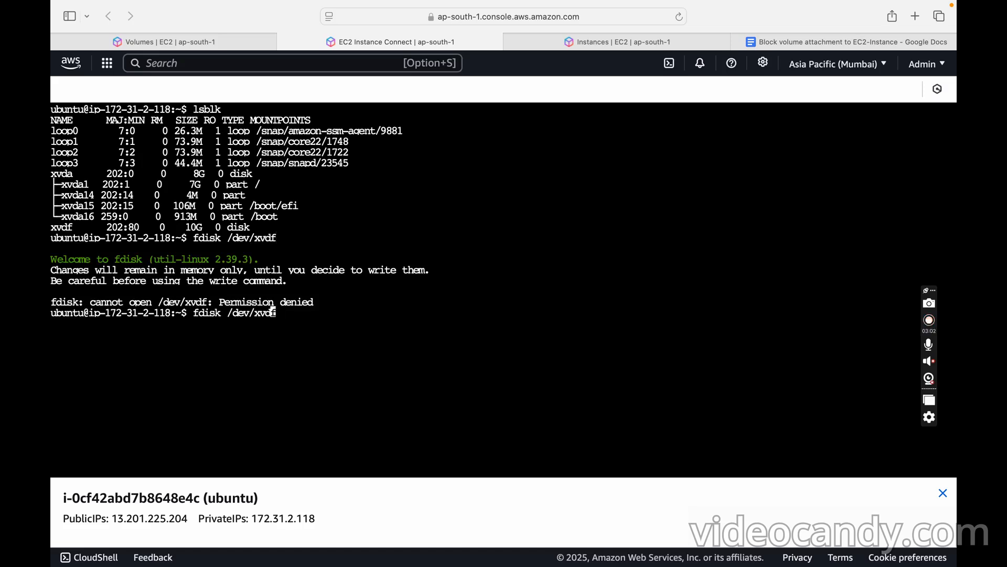
pyautogui.press('Left')
pyautogui.press('Left')
pyautogui.press('Left')
pyautogui.write('sudo')
pyautogui.press('Return')
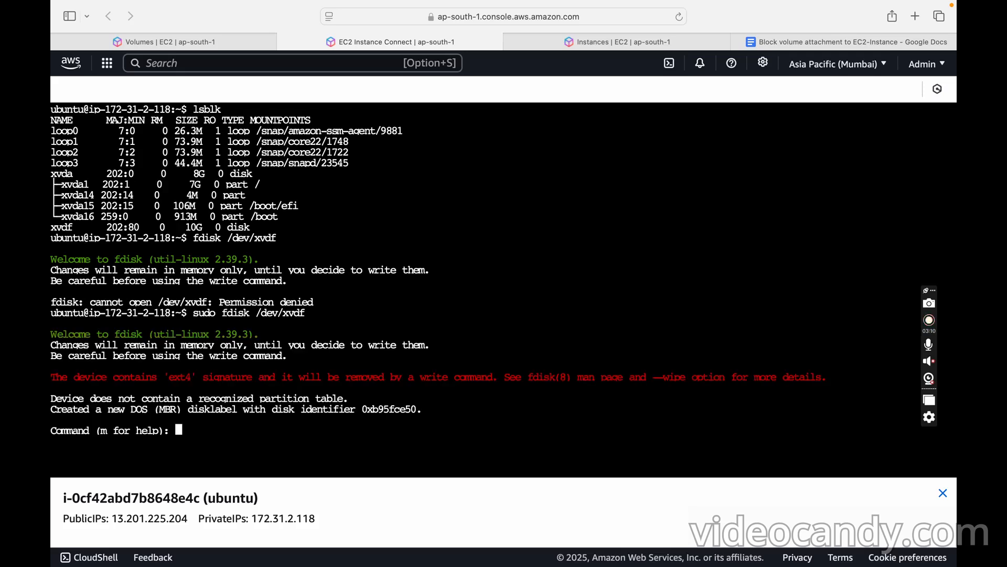
# Start a new primary partition with partition number 1 in fdisk, closing the instance information pane that covers the prompt.
pyautogui.write('n')
pyautogui.press('Return')
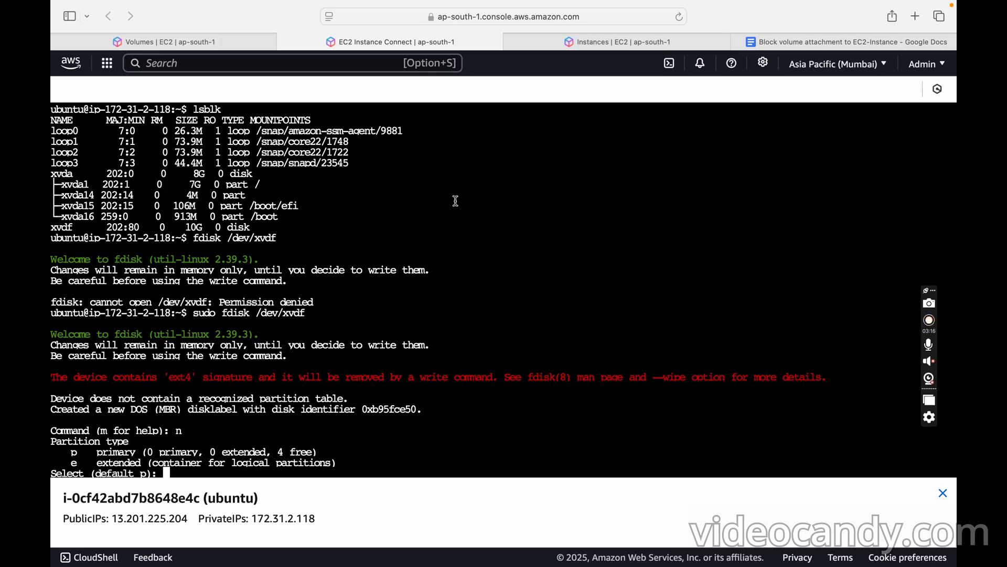
pyautogui.click(943, 493)
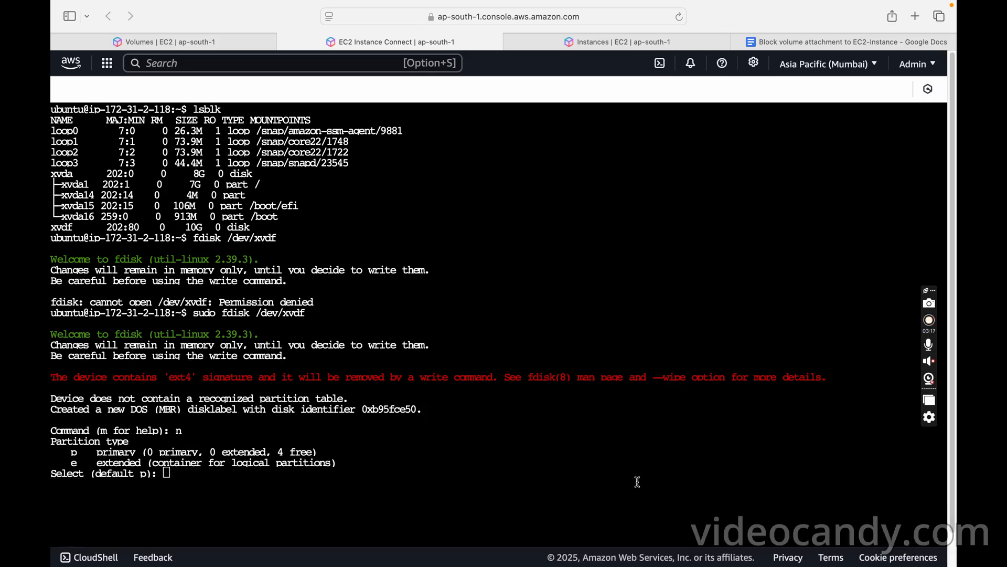
pyautogui.click(408, 465)
pyautogui.write('p')
pyautogui.press('Return')
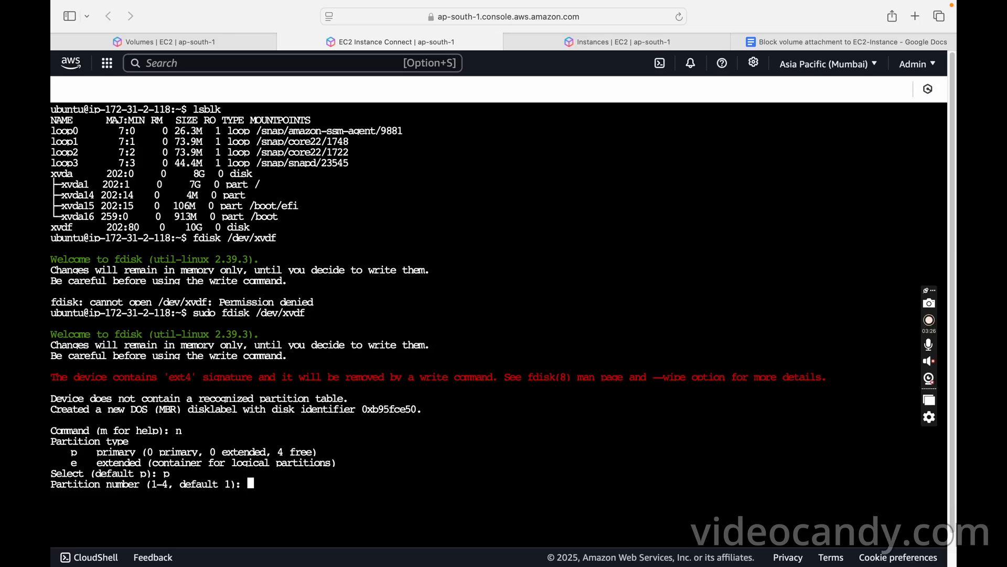
pyautogui.write('1')
pyautogui.press('Return')
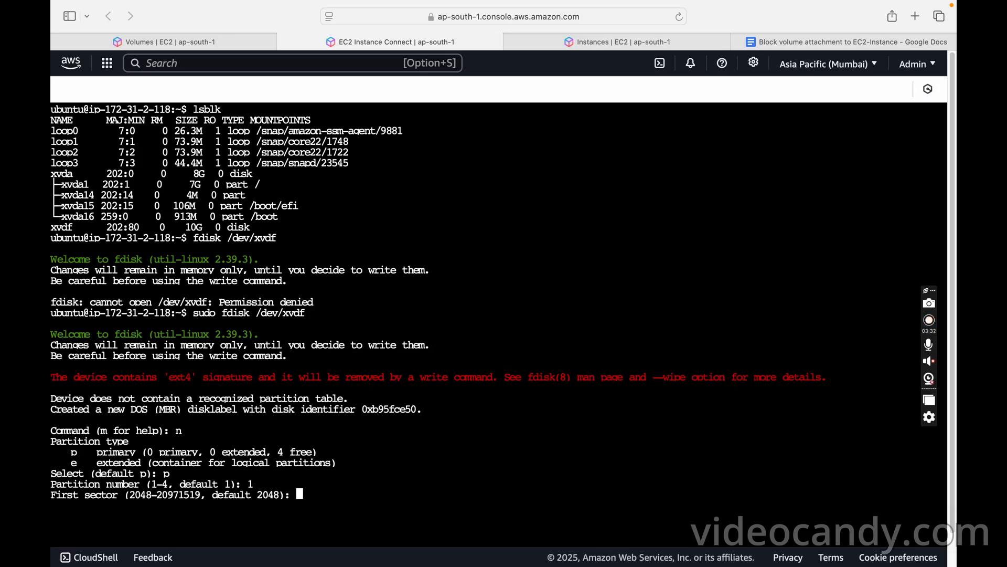
# Accept the default first sector and set the last sector to +2G for the new partition.
pyautogui.press('Return')
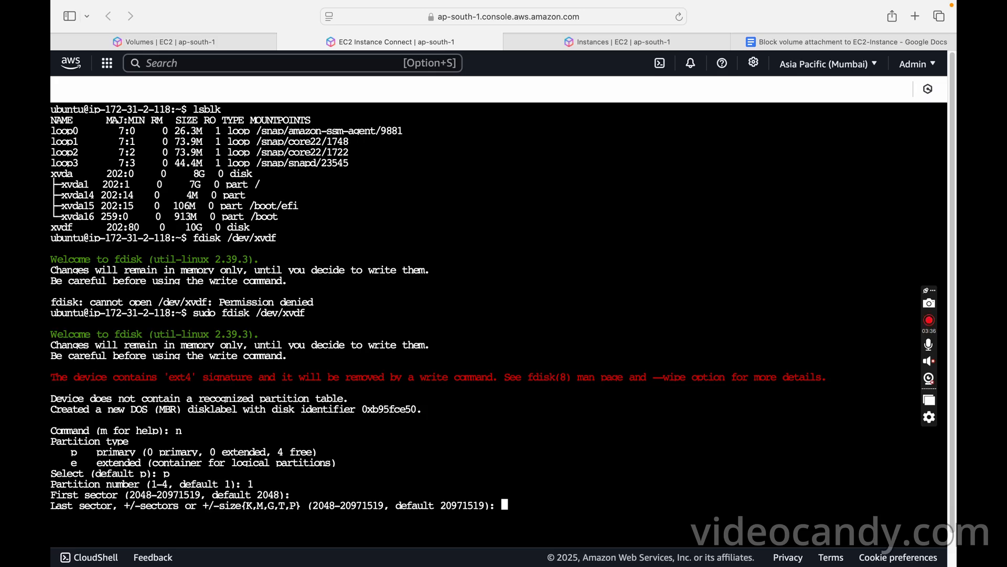
pyautogui.write('+2G')
pyautogui.press('BackSpace')
pyautogui.write('G')
pyautogui.press('Return')
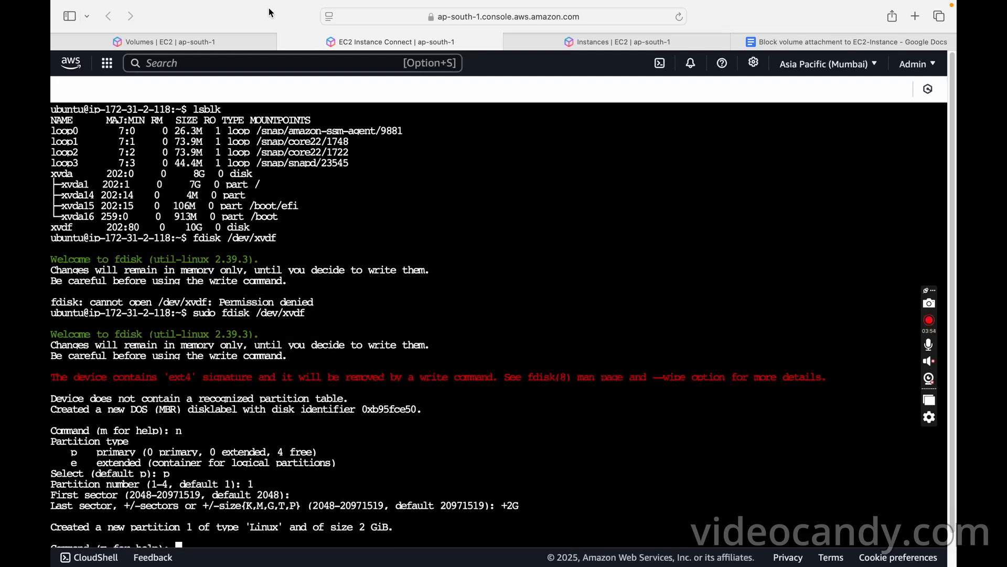
# Take the browser window out of full screen, then reposition and widen it to keep the terminal prompt in view.
pyautogui.moveTo(193, 2)
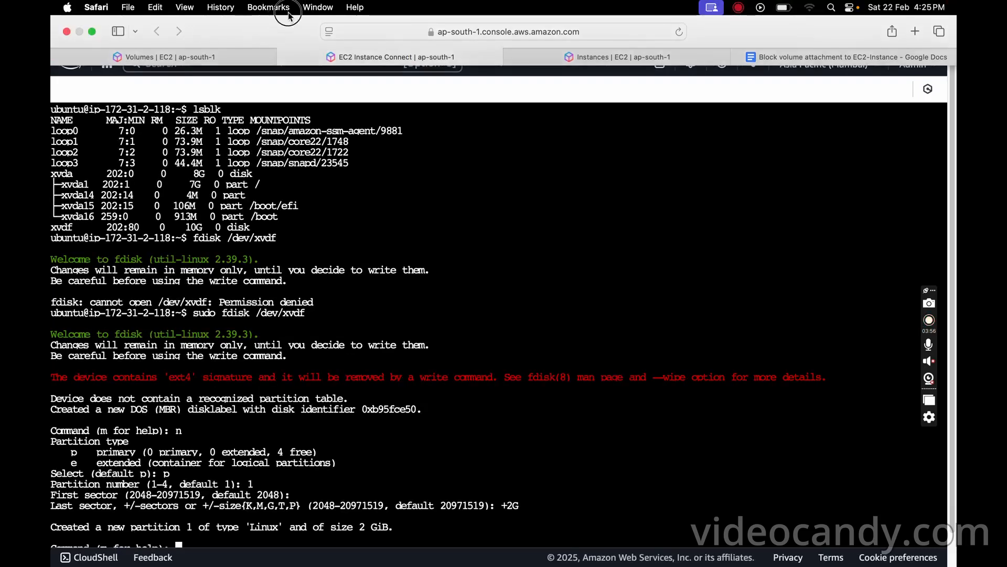
pyautogui.click(87, 32)
pyautogui.moveTo(832, 31); pyautogui.dragTo(686, 26)
pyautogui.moveTo(802, 326); pyautogui.dragTo(803, 379)
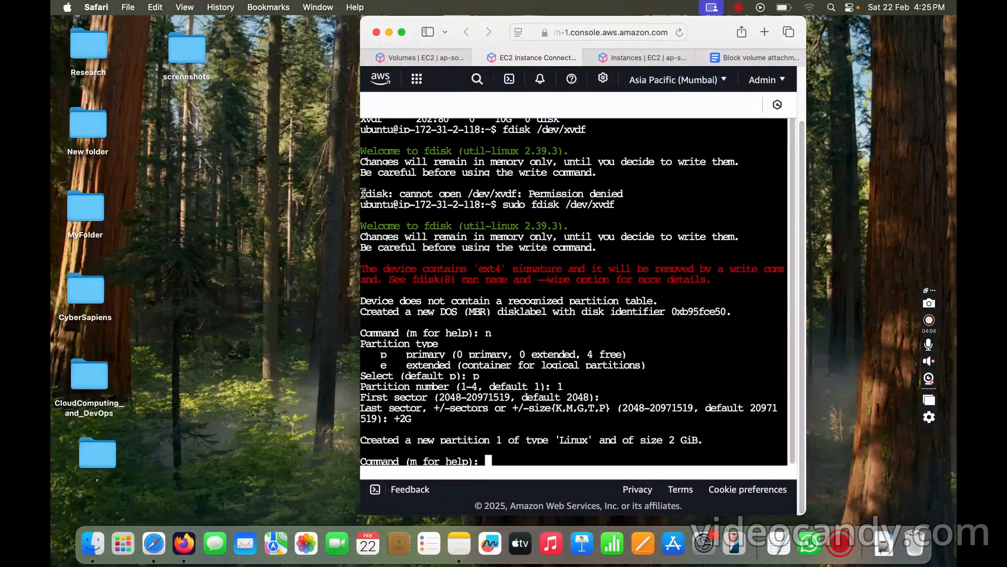
pyautogui.moveTo(361, 170); pyautogui.dragTo(146, 222)
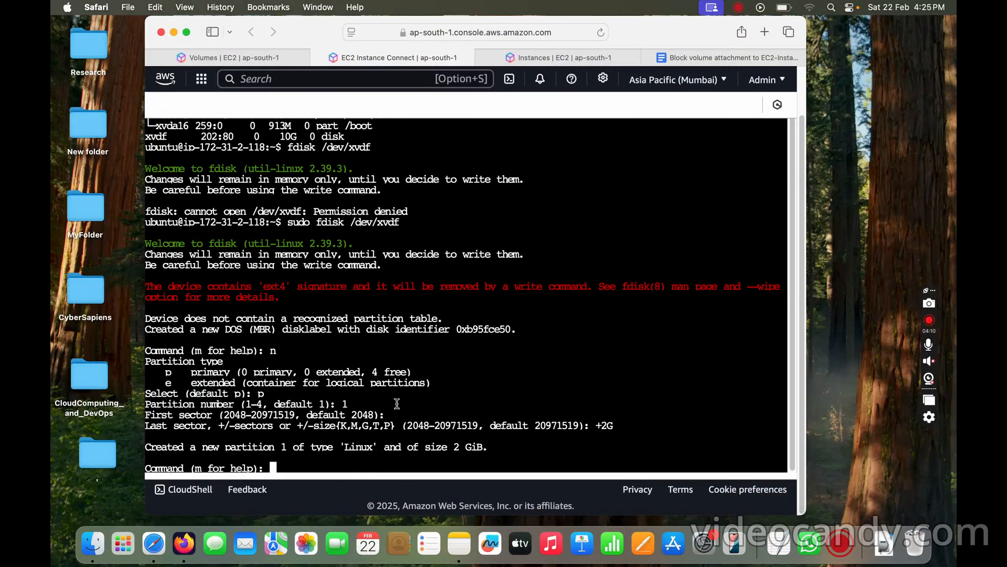
# Write the new partition table to the disk with w and clear the terminal.
pyautogui.write('w')
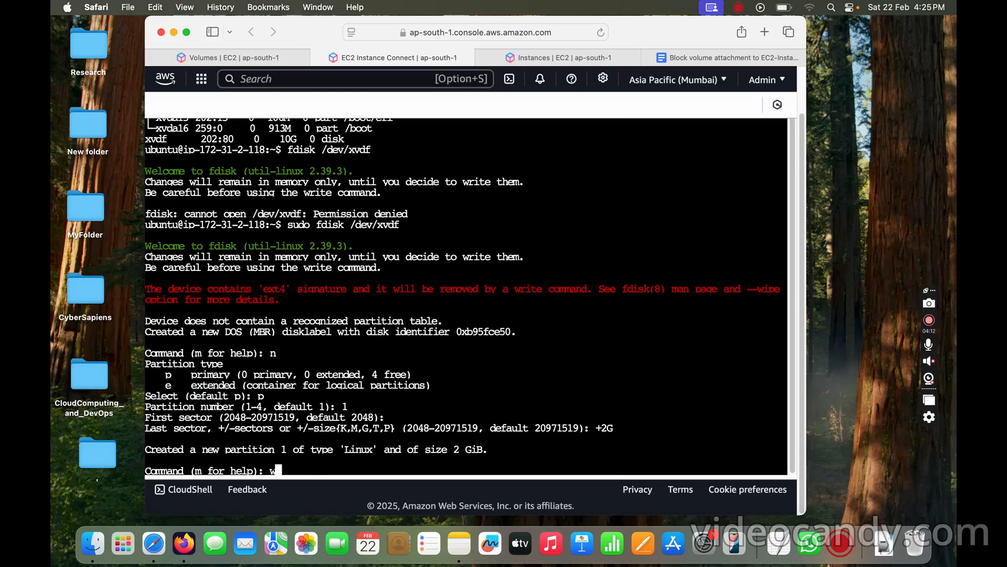
pyautogui.press('Return')
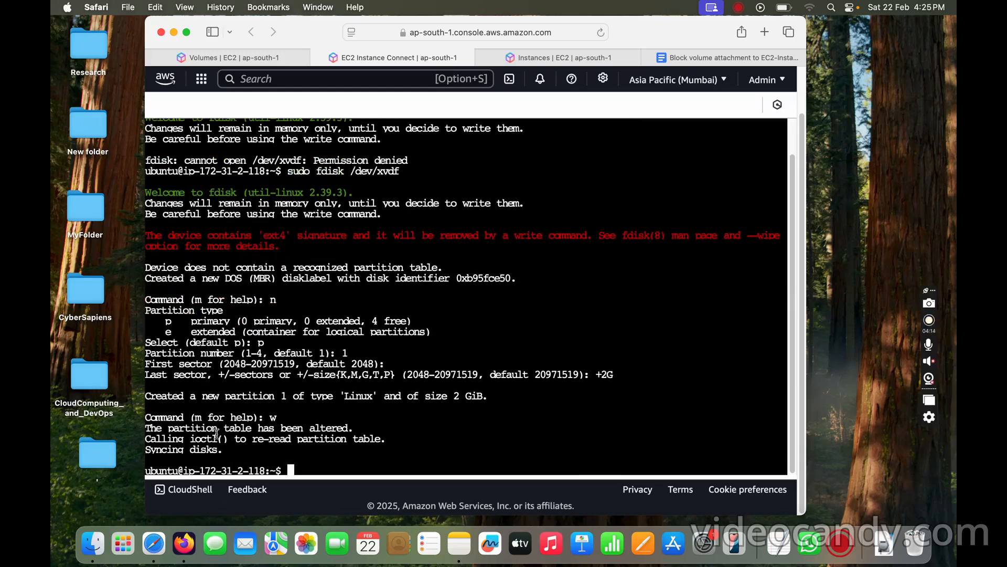
pyautogui.moveTo(188, 429); pyautogui.dragTo(349, 430)
pyautogui.click(333, 457)
pyautogui.write('clear')
pyautogui.press('Return')
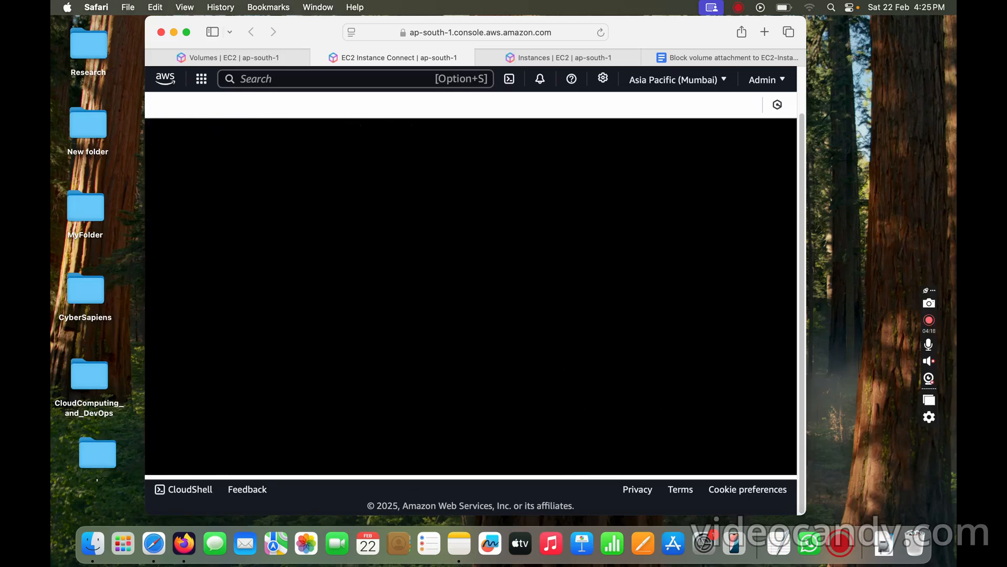
# Return the browser to full screen and run lsblk to check the new partition under xvdf.
pyautogui.click(187, 34)
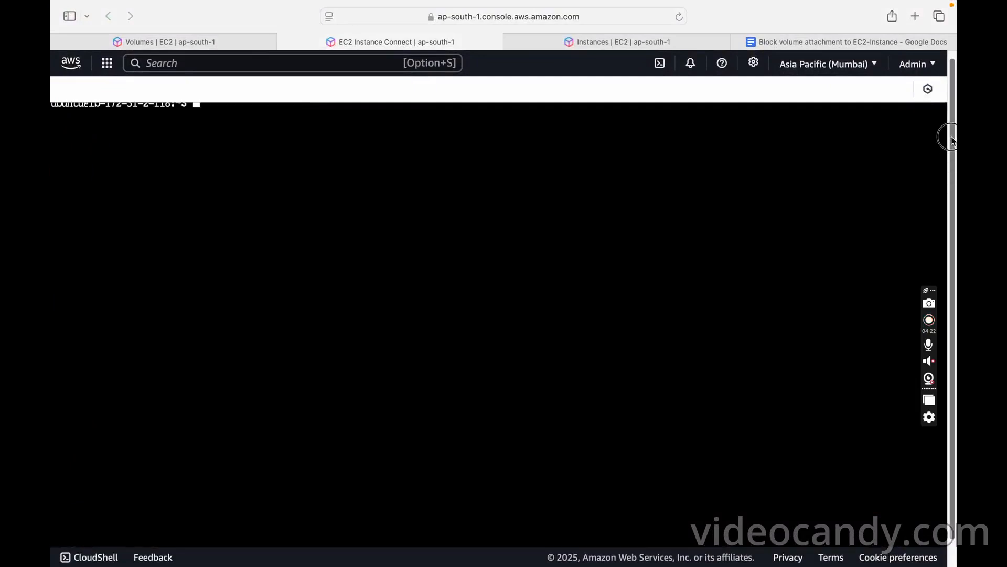
pyautogui.press('Up')
pyautogui.press('Up')
pyautogui.press('Up')
pyautogui.press('Up')
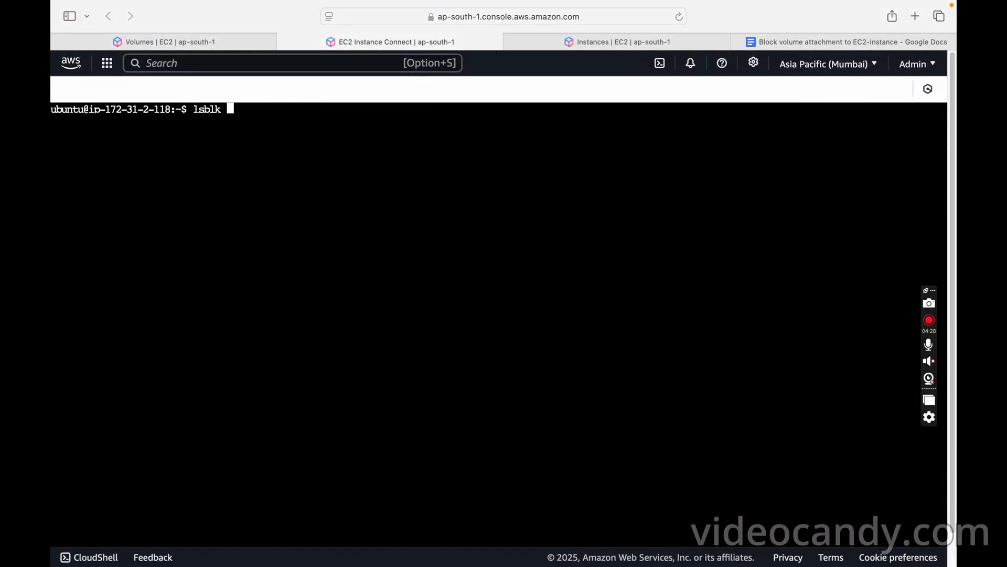
pyautogui.press('Return')
pyautogui.press('Up')
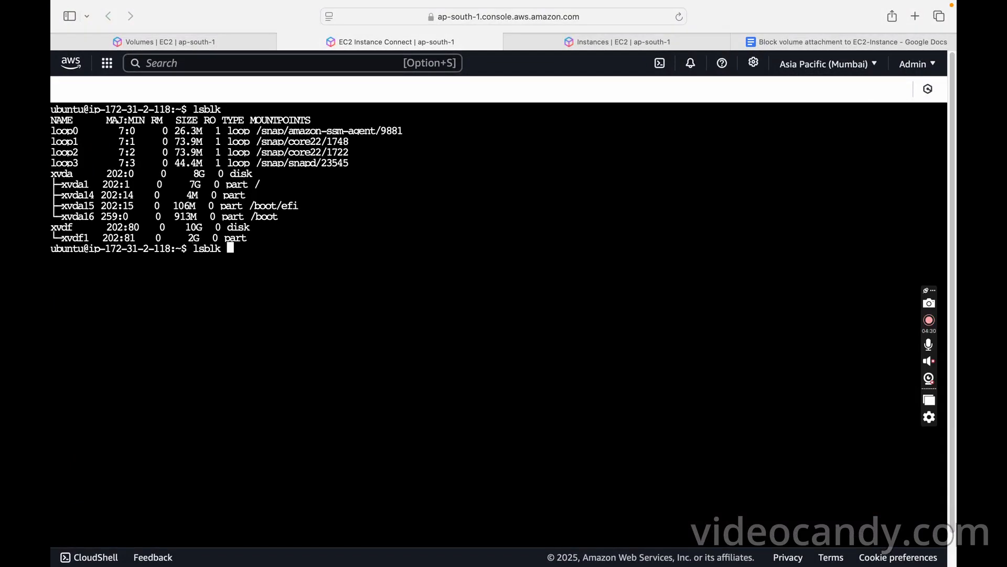
pyautogui.press('Down')
pyautogui.moveTo(62, 238); pyautogui.dragTo(254, 239)
pyautogui.click(201, 247)
# Switch to the Google Docs notes and look up the commands for creating and mounting the /mnt/myvolume directory.
pyautogui.click(802, 41)
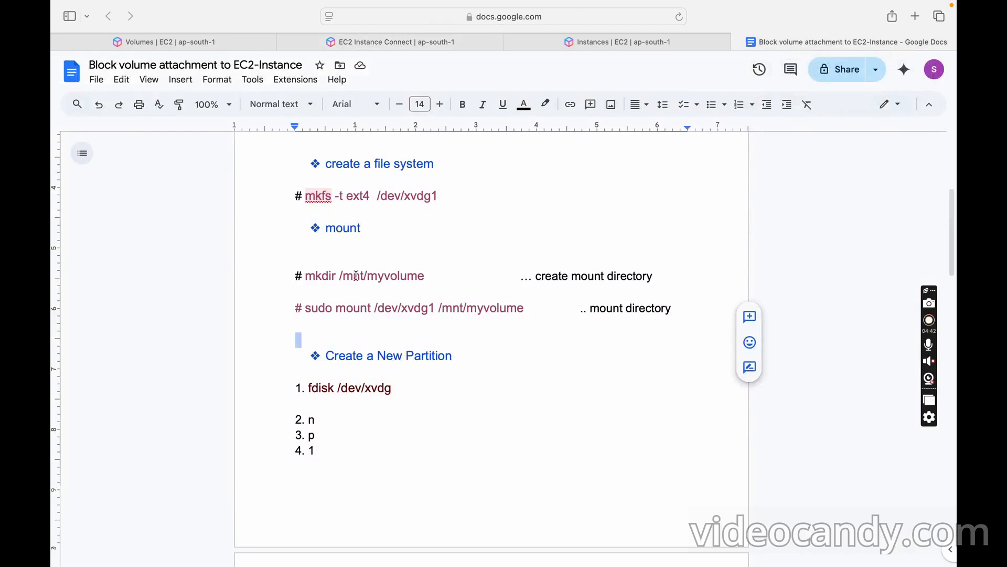
pyautogui.moveTo(305, 276); pyautogui.dragTo(436, 276)
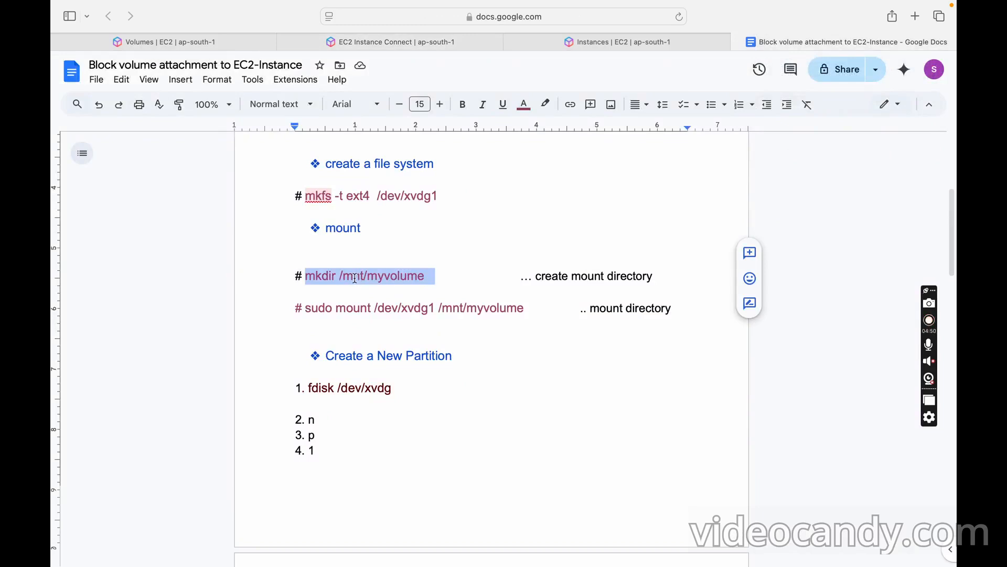
pyautogui.moveTo(306, 309); pyautogui.dragTo(541, 309)
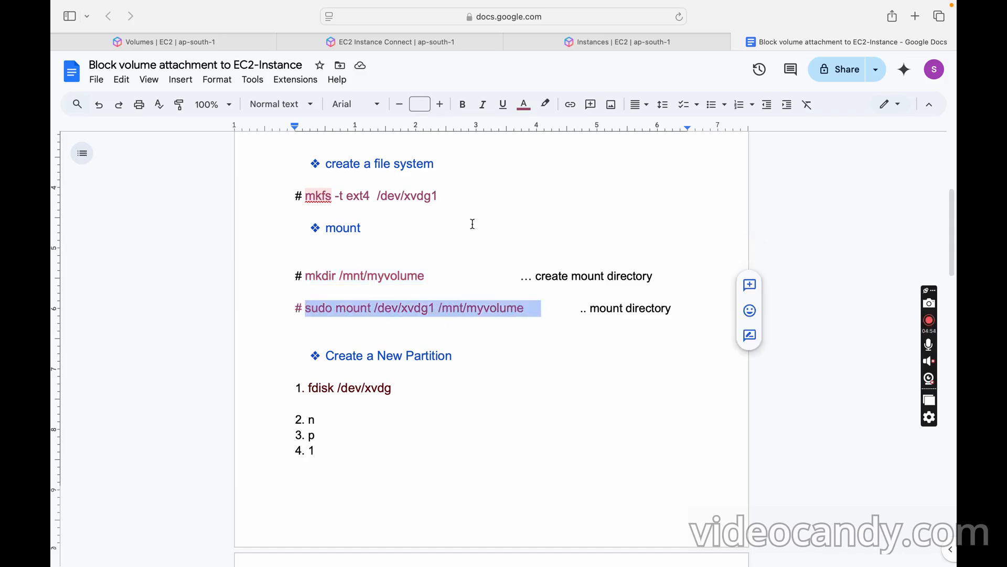
# Return to the EC2 Instance Connect terminal and begin the mkdir command for the mount directory.
pyautogui.click(225, 41)
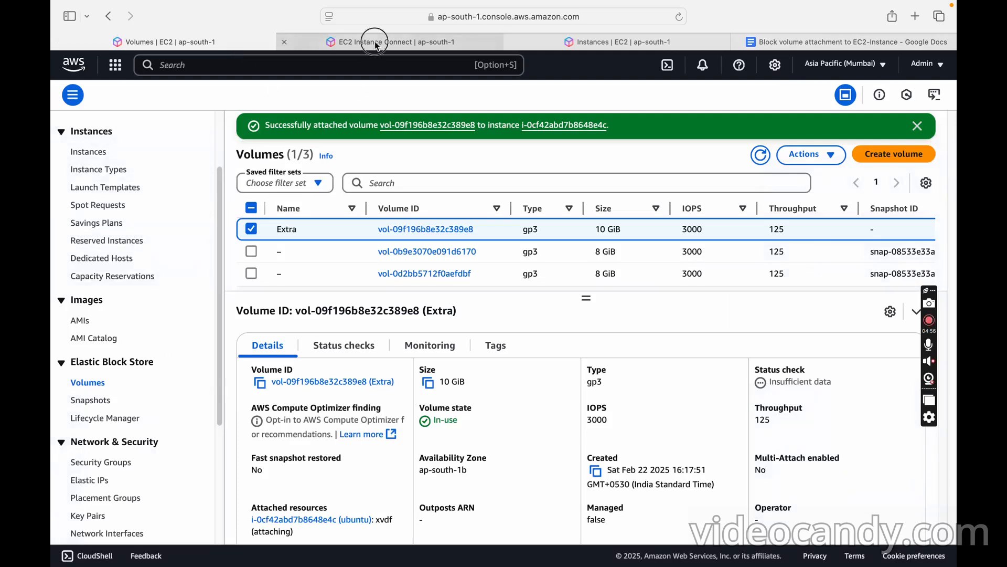
pyautogui.click(376, 42)
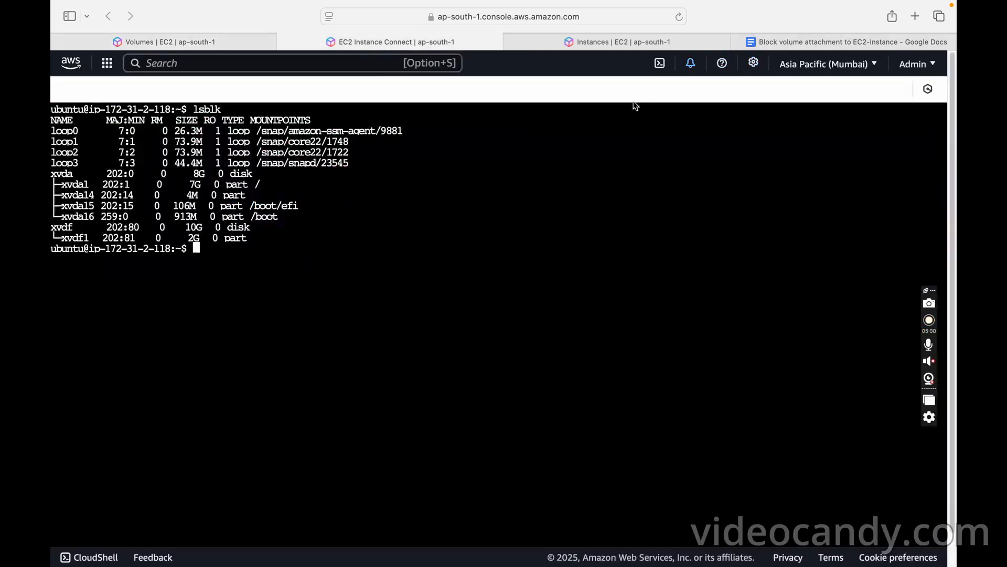
pyautogui.write('mkdir /m')
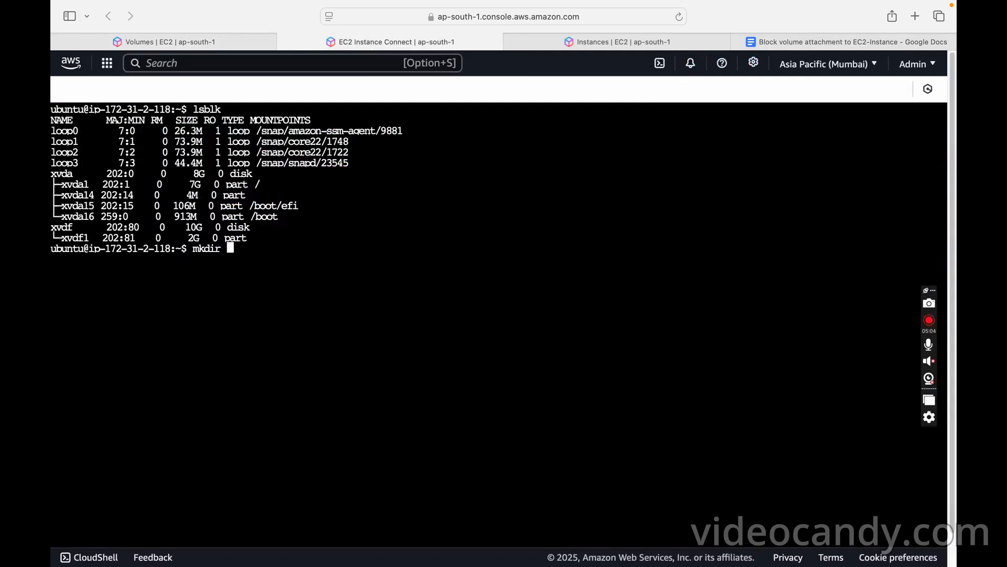
# Try to mount /dev/xvdf at /mnt/myvolume with sudo mount.
pyautogui.write('sudo mount /')
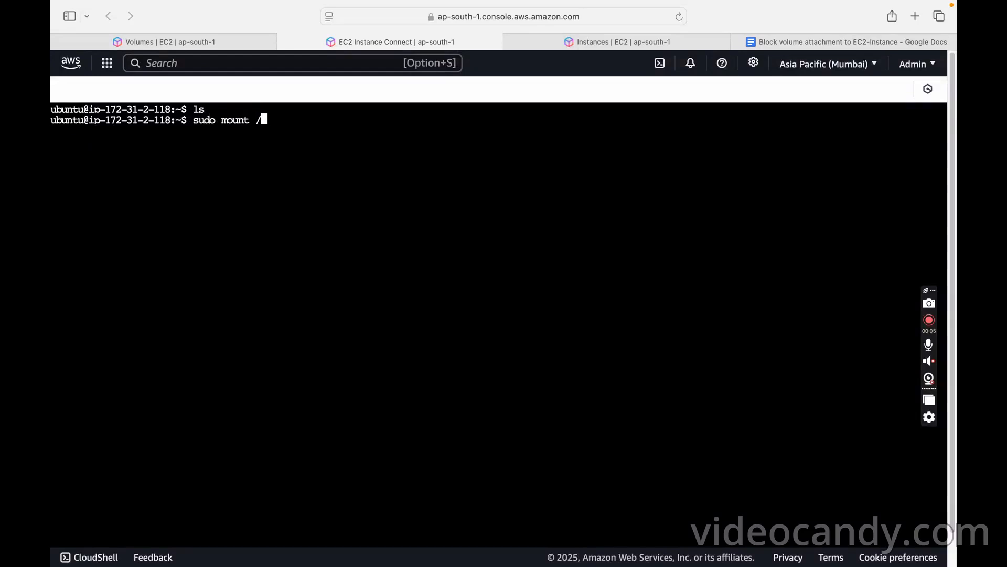
pyautogui.write('dev/n')
pyautogui.press('BackSpace')
pyautogui.write('xvdf /mnt/myvolu')
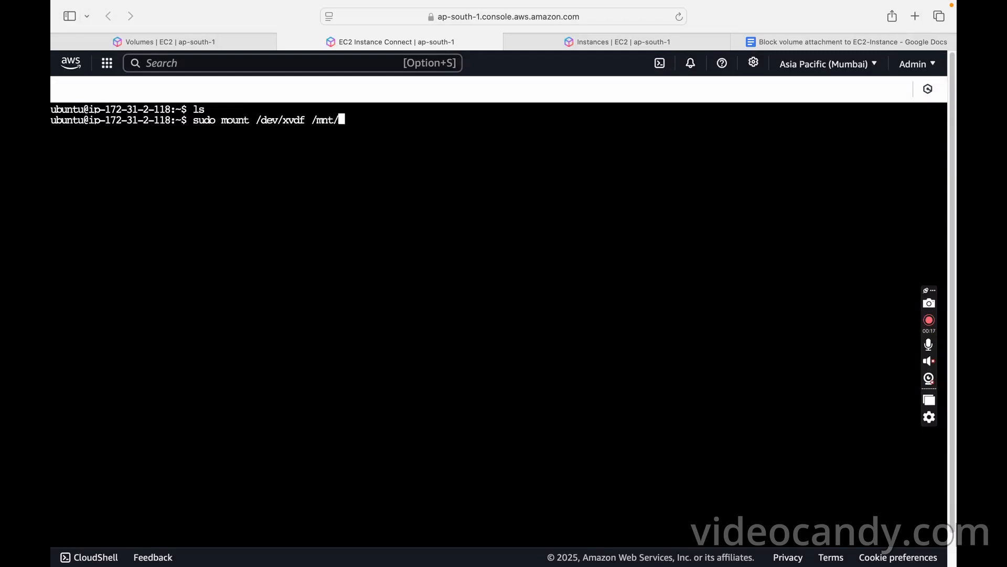
pyautogui.write('me')
pyautogui.press('Return')
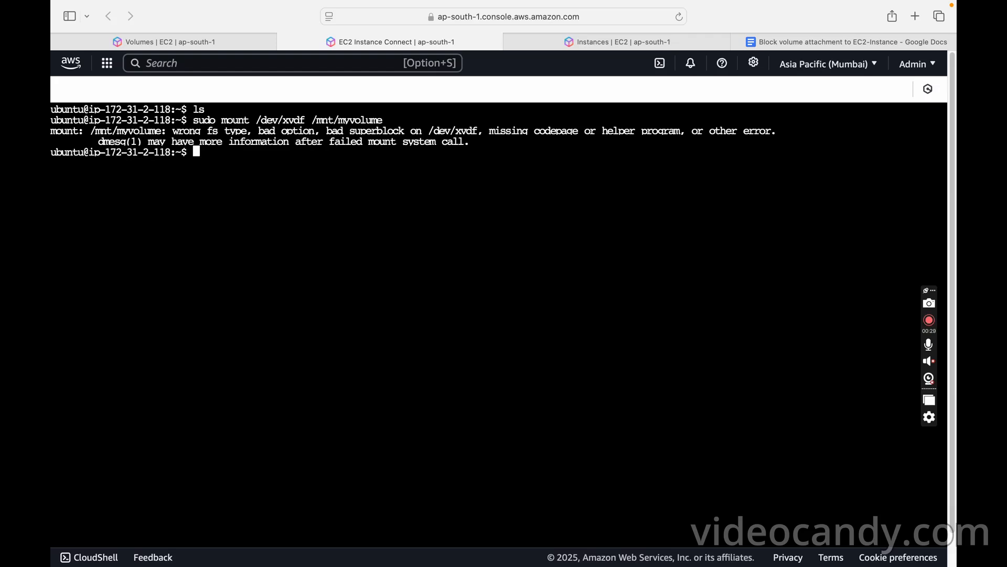
# Check the file system information of /dev/xvdf with sudo blkid.
pyautogui.write('sudo blkid')
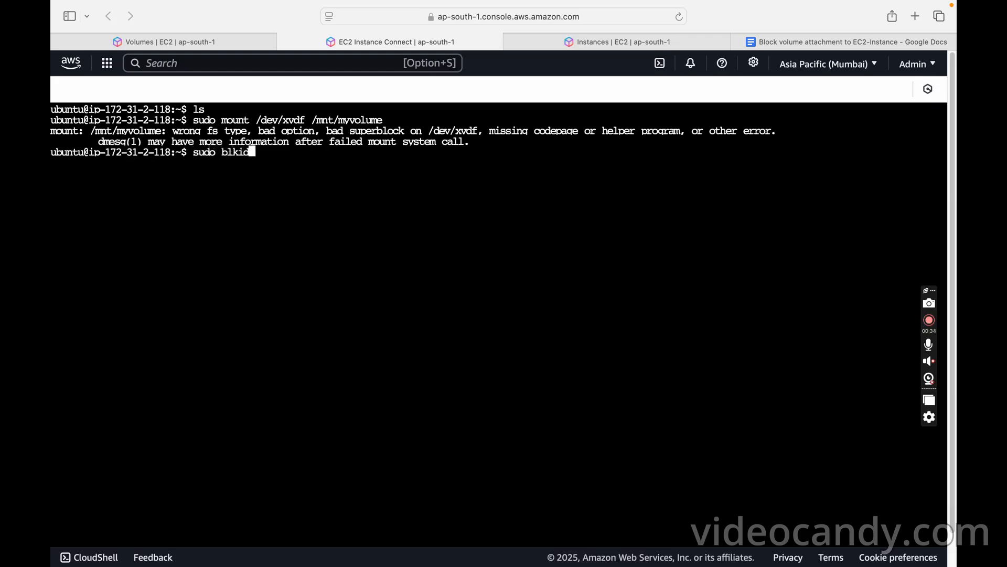
pyautogui.write(' /dev/xvdf')
pyautogui.press('Return')
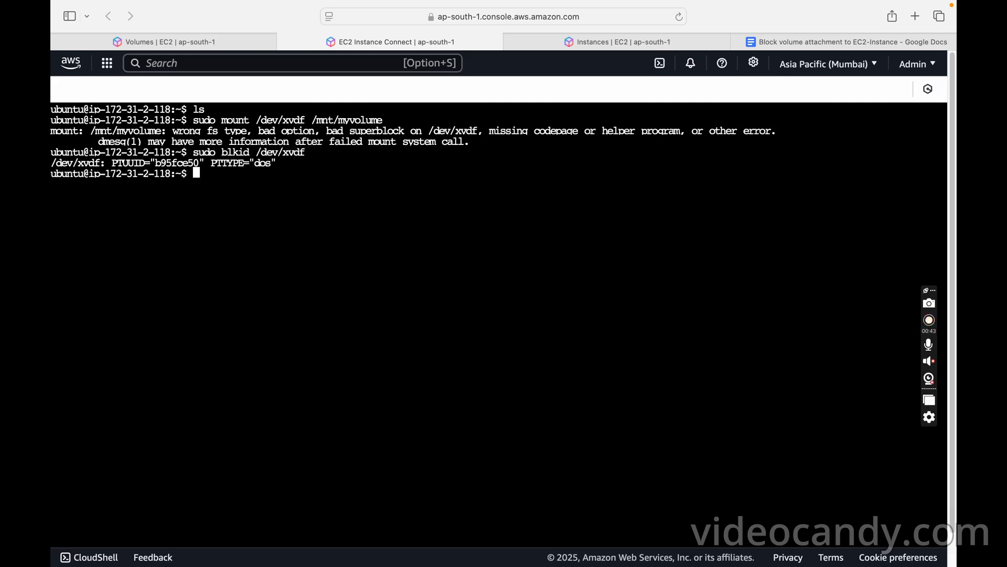
# Format /dev/xvdf as ext4 with sudo mkfs and agree to proceed despite the existing partition table.
pyautogui.write('sudo mkfs -t ext4 ')
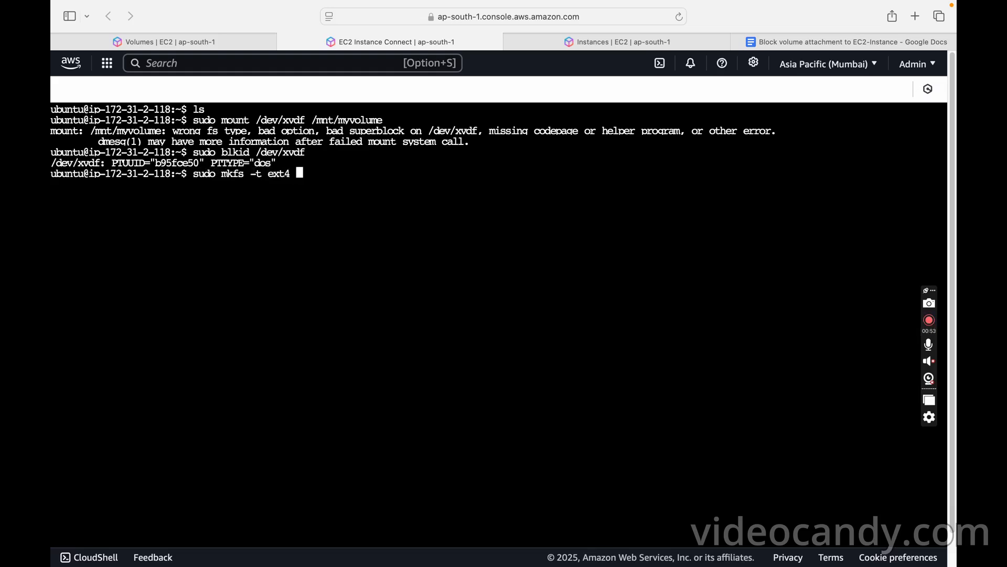
pyautogui.write('/dev/')
pyautogui.write('xd')
pyautogui.write('vf')
pyautogui.press('Return')
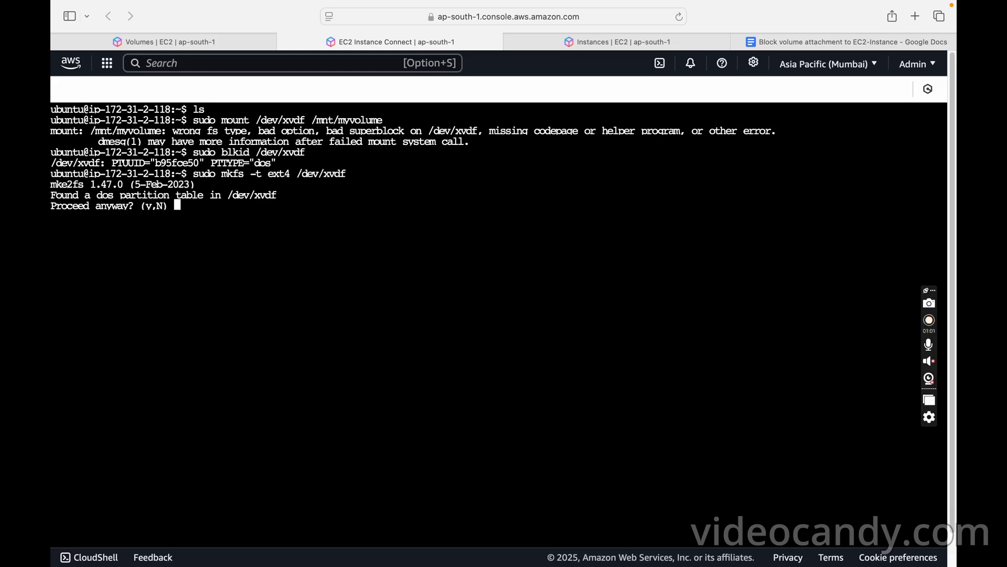
pyautogui.write('y')
pyautogui.press('Return')
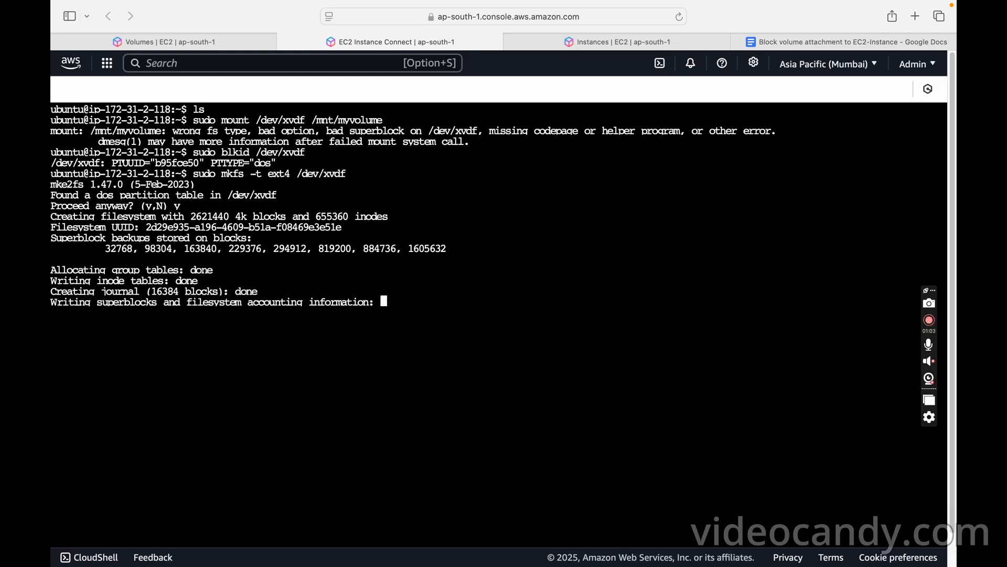
# Recheck the file system information of the newly formatted /dev/xvdf with sudo blkid.
pyautogui.press('Up')
pyautogui.press('Up')
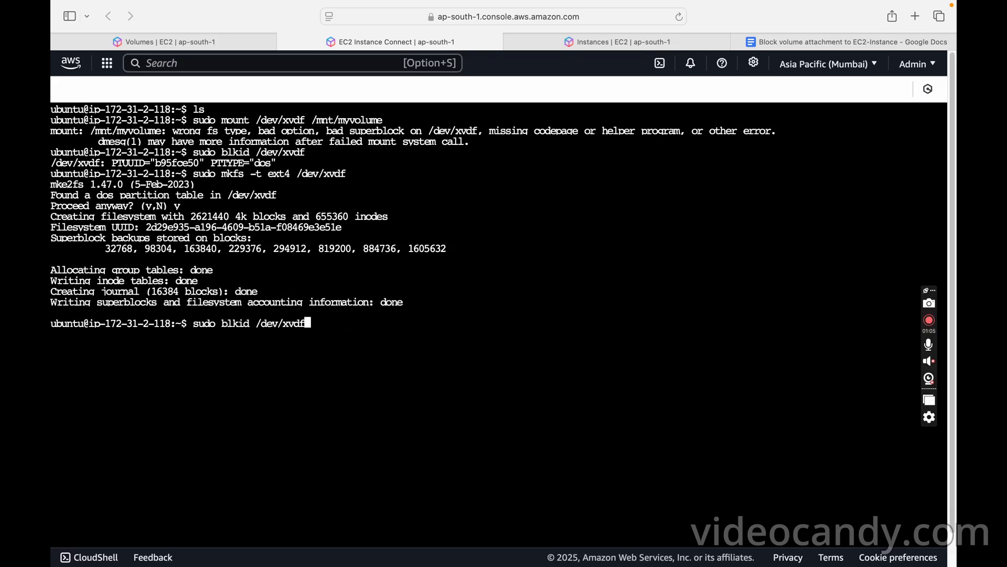
pyautogui.press('Return')
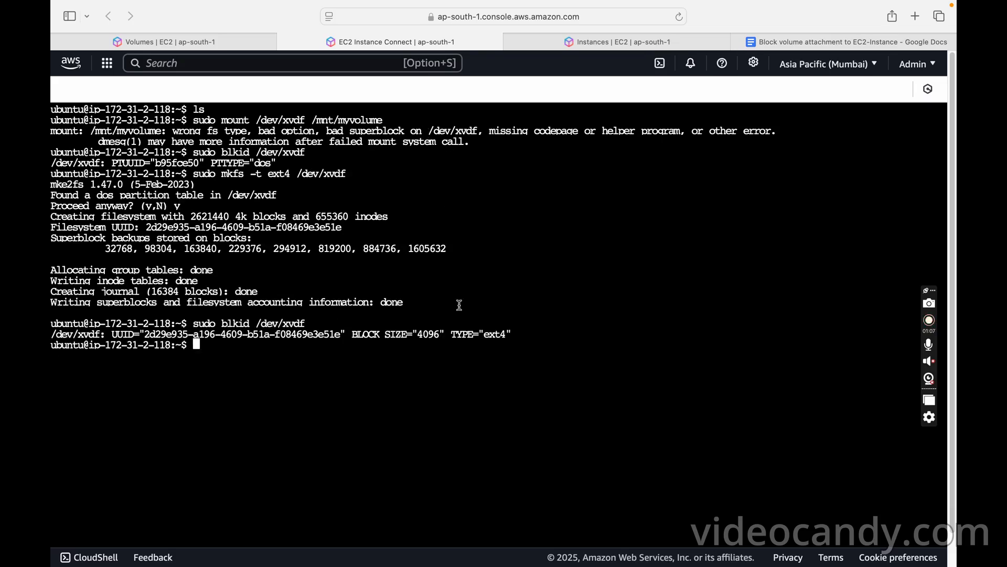
pyautogui.moveTo(514, 333); pyautogui.dragTo(73, 321)
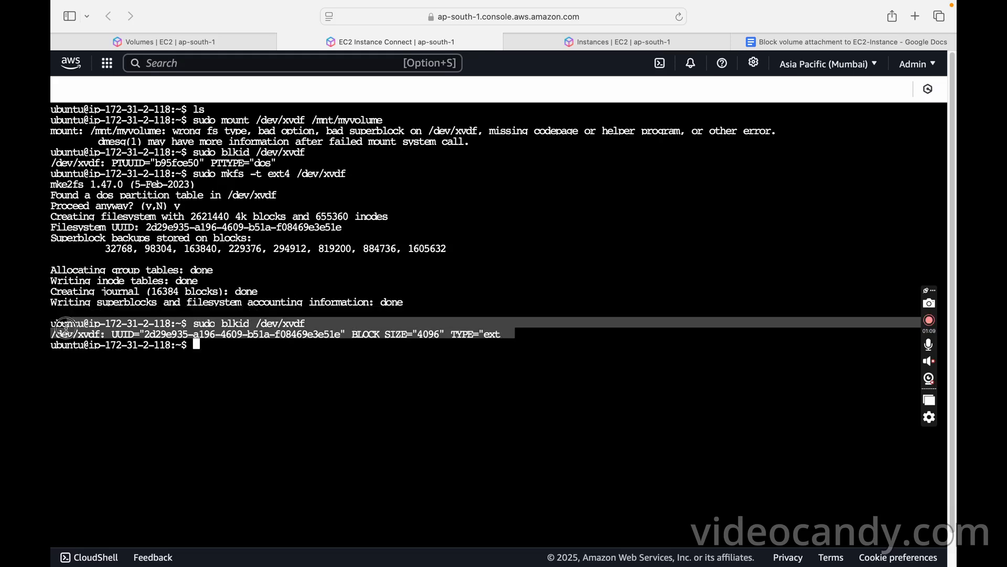
pyautogui.click(213, 346)
# Mount /dev/xvdf at /mnt/myvolume with sudo mount.
pyautogui.press('Up')
pyautogui.press('Up')
pyautogui.press('Up')
pyautogui.press('Up')
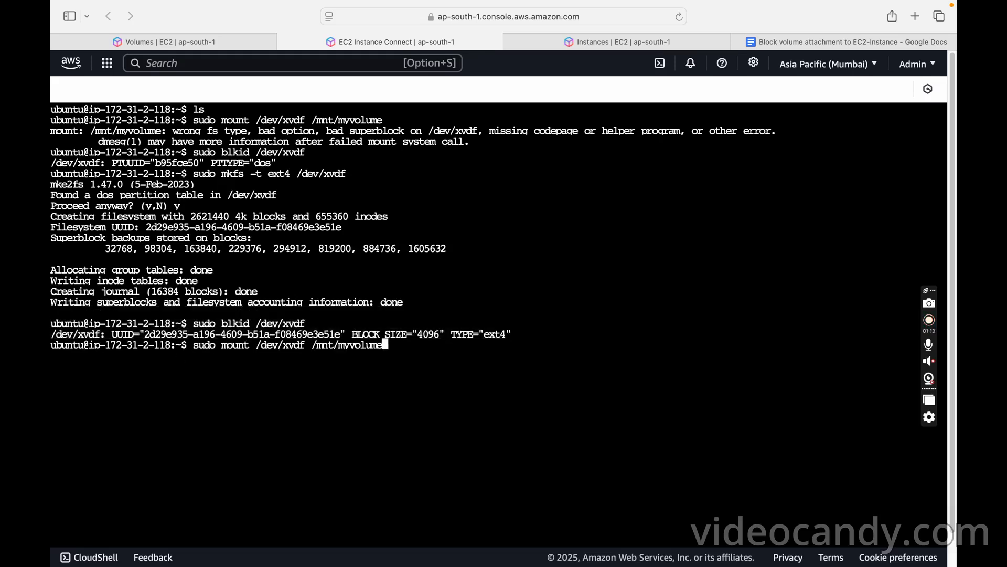
pyautogui.press('Return')
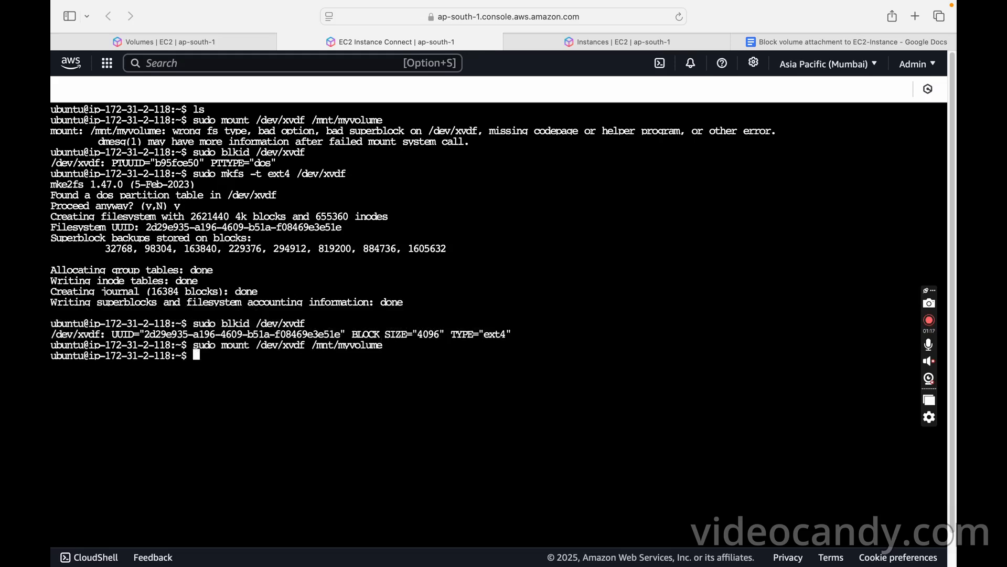
# Check the mounted file systems and their disk usage with df -h, highlighting the /dev/xvdf entry.
pyautogui.write('df -h')
pyautogui.press('Return')
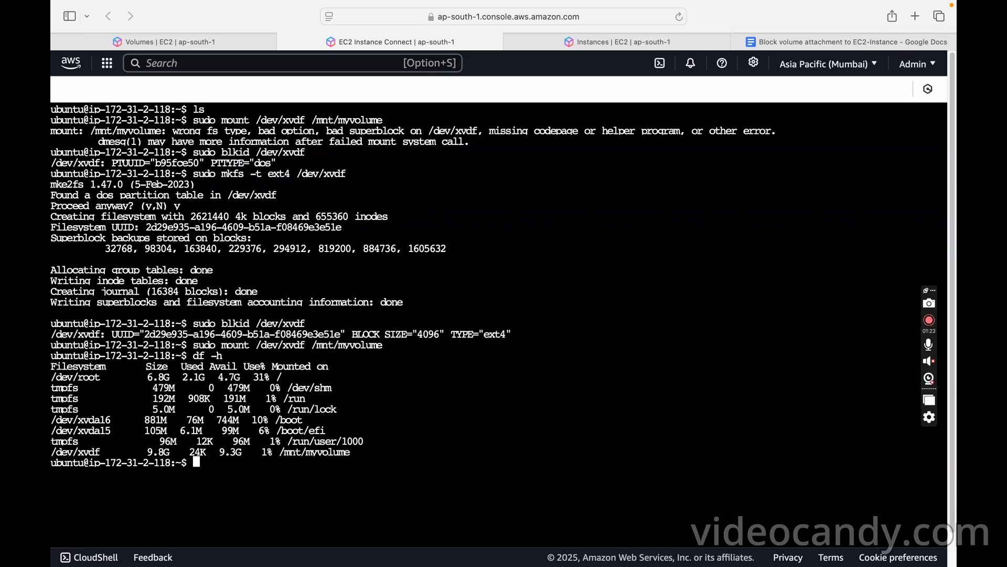
pyautogui.moveTo(51, 451); pyautogui.dragTo(363, 452)
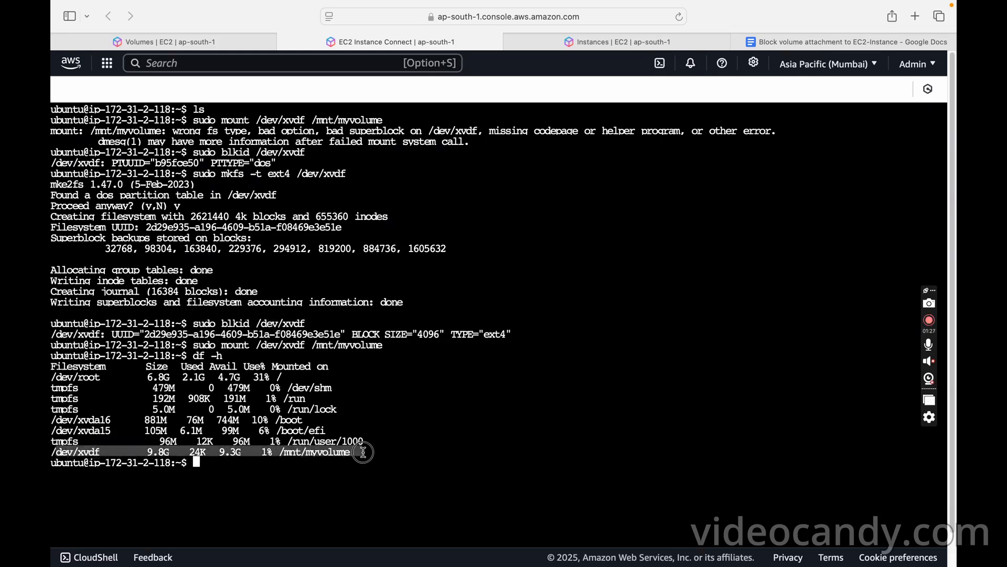
pyautogui.click(243, 462)
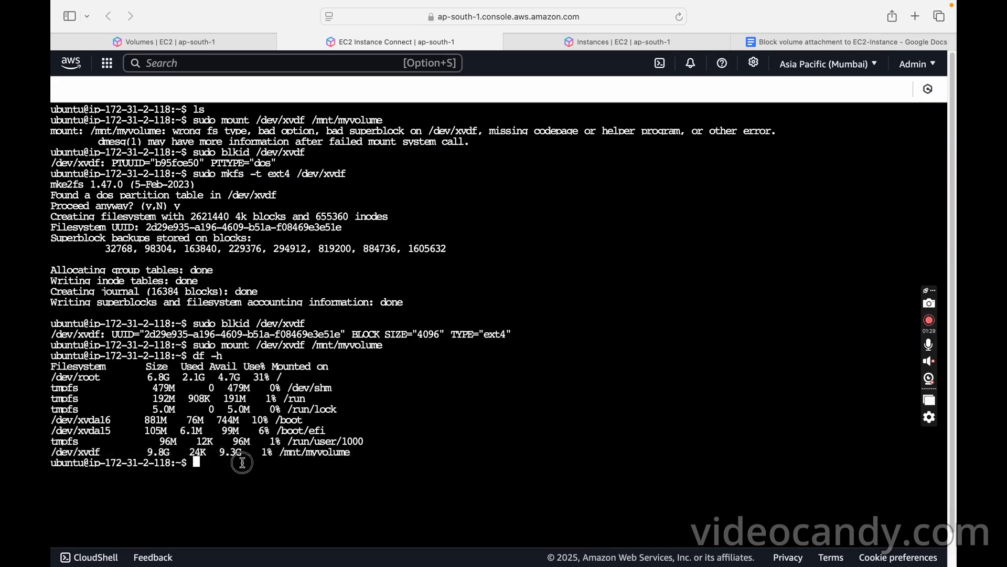
# Clear the terminal and list the block devices with lsblk to inspect the mount point of xvdf.
pyautogui.write('clear')
pyautogui.press('Return')
pyautogui.write('lsblk')
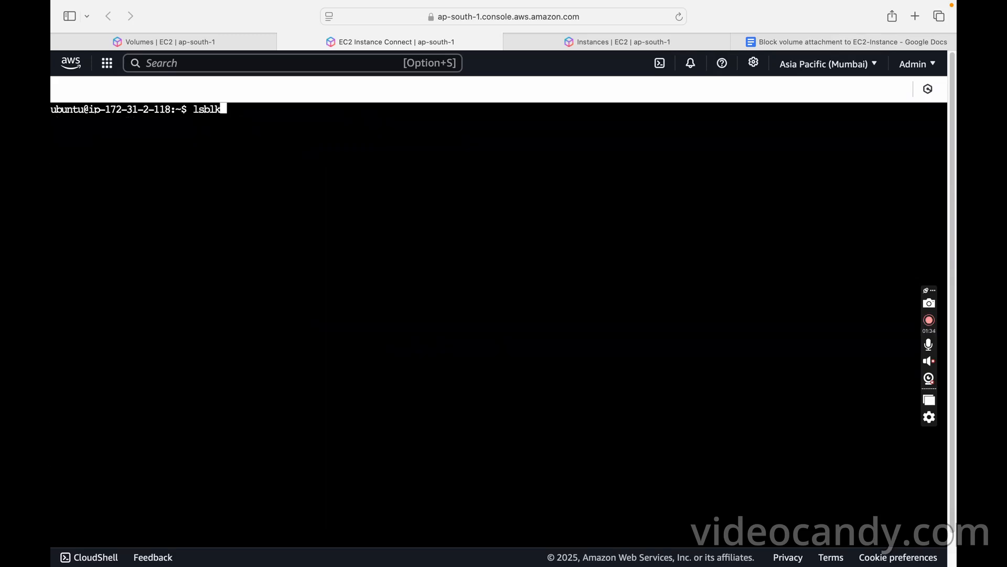
pyautogui.press('Return')
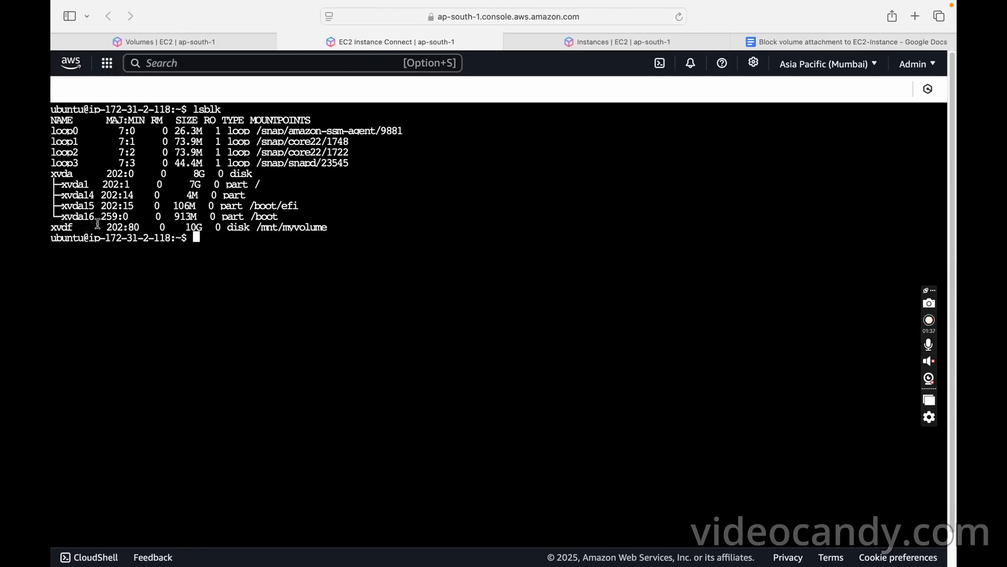
pyautogui.moveTo(53, 227); pyautogui.dragTo(345, 226)
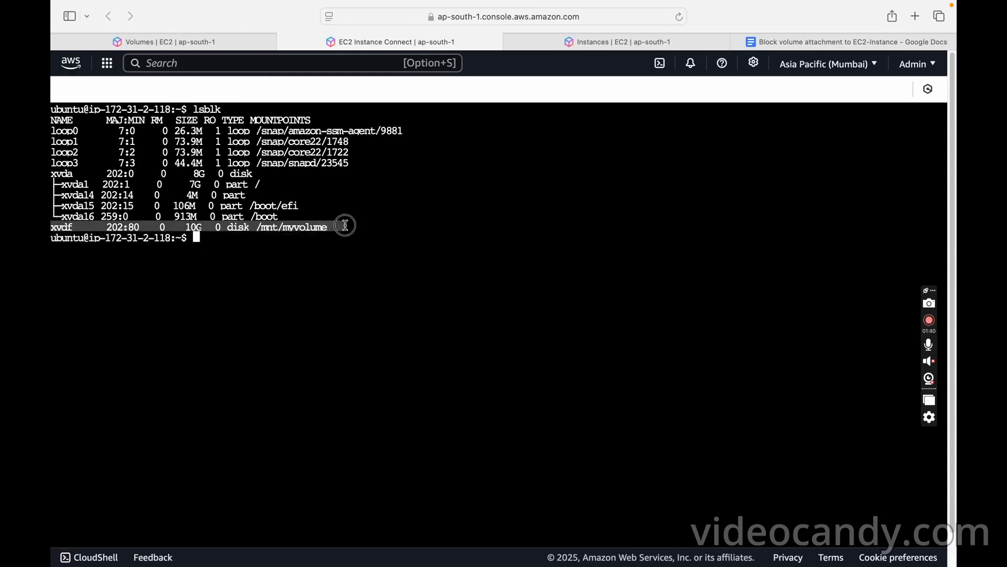
pyautogui.click(243, 234)
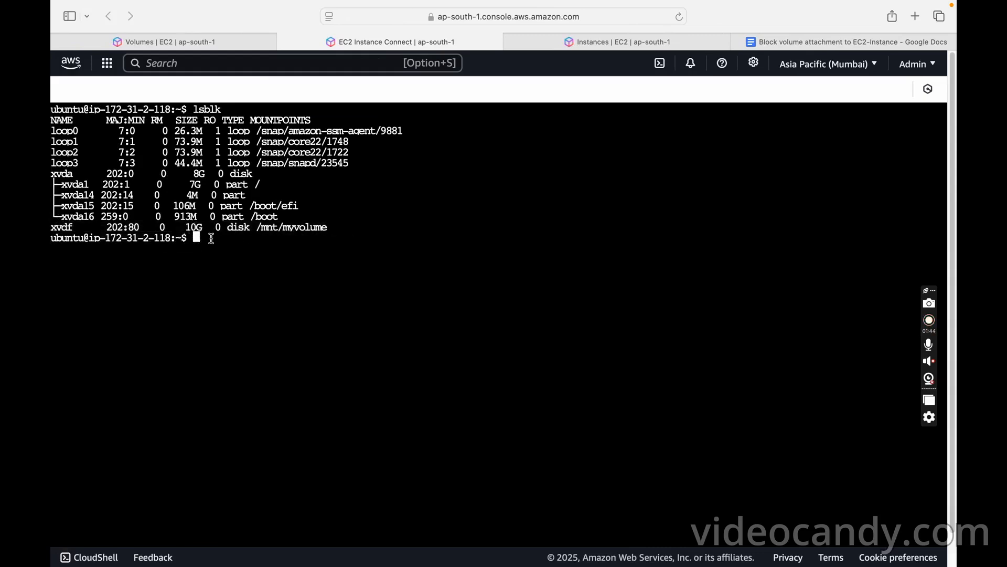
# Try to open /dev/xvdf in fdisk without sudo.
pyautogui.write('fdisk ')
pyautogui.write('/')
pyautogui.write('dev.')
pyautogui.press('BackSpace')
pyautogui.write('/xvdf')
pyautogui.press('Return')
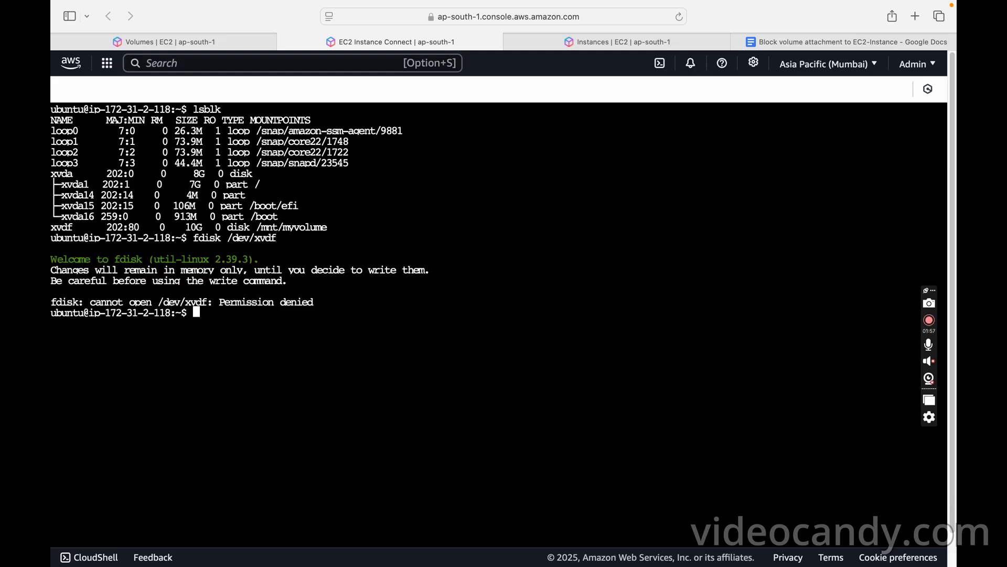
# Open /dev/xvdf in fdisk with sudo rights.
pyautogui.press('Up')
pyautogui.press('Left')
pyautogui.press('Left')
pyautogui.press('Left')
pyautogui.press('Left')
pyautogui.press('Left')
pyautogui.press('Left')
pyautogui.press('Left')
pyautogui.press('Left')
pyautogui.press('Left')
pyautogui.press('Left')
pyautogui.press('Left')
pyautogui.press('Left')
pyautogui.press('Left')
pyautogui.press('Left')
pyautogui.press('Left')
pyautogui.write('sudo')
pyautogui.press('Return')
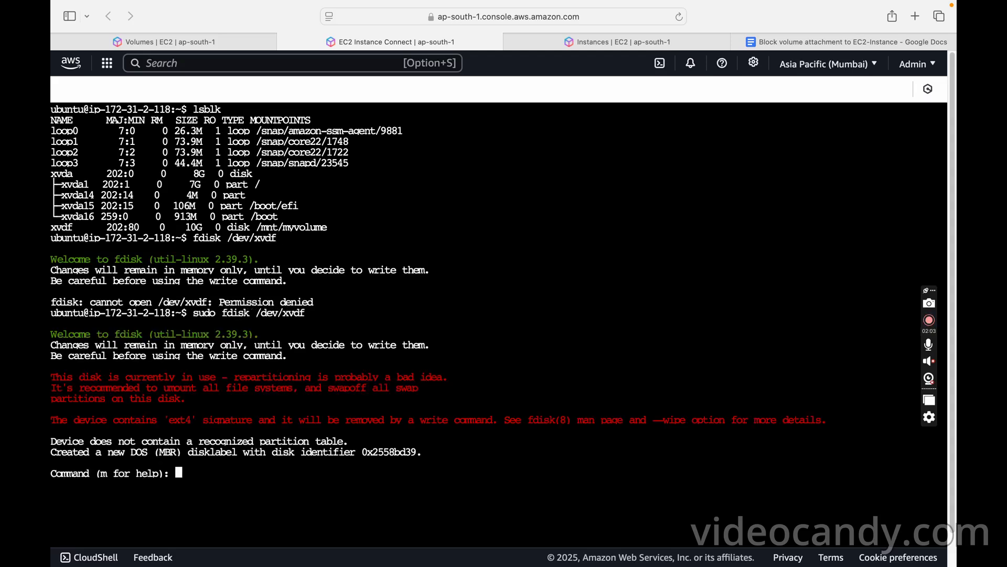
# Create primary partition 1 on /dev/xvdf with the default first sector and size +2G, and write the partition table.
pyautogui.write('n')
pyautogui.press('Return')
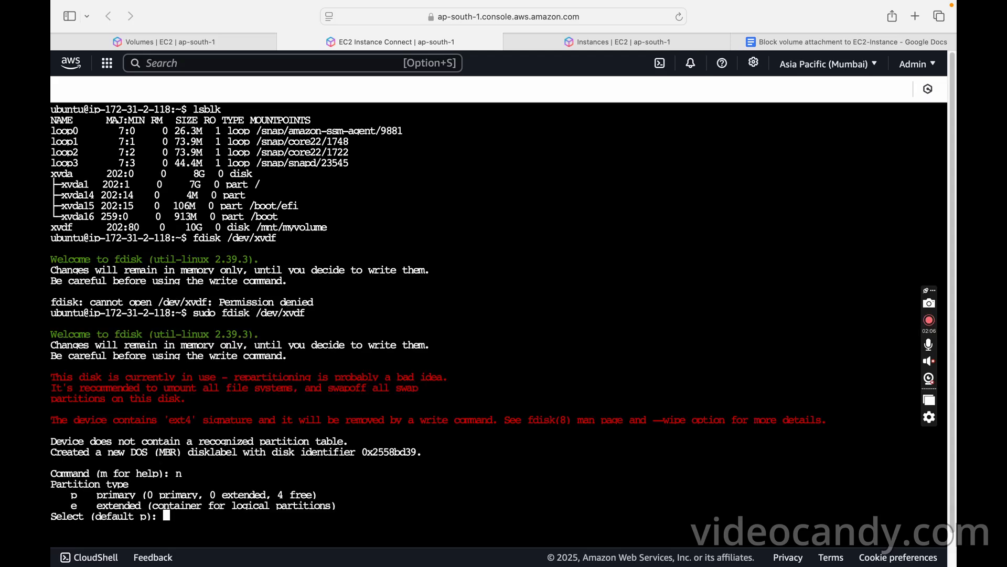
pyautogui.write('p')
pyautogui.press('Return')
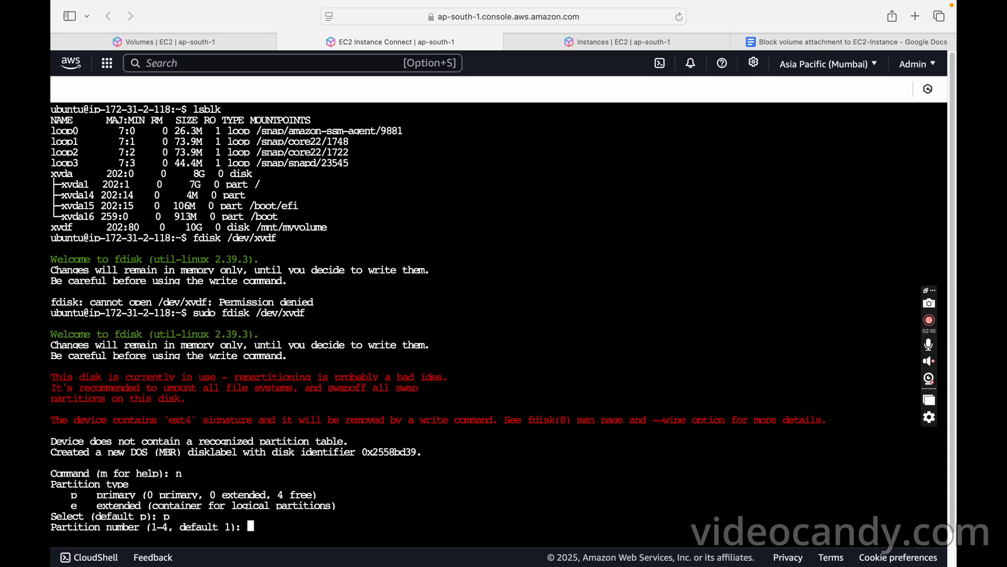
pyautogui.write('1')
pyautogui.press('Return')
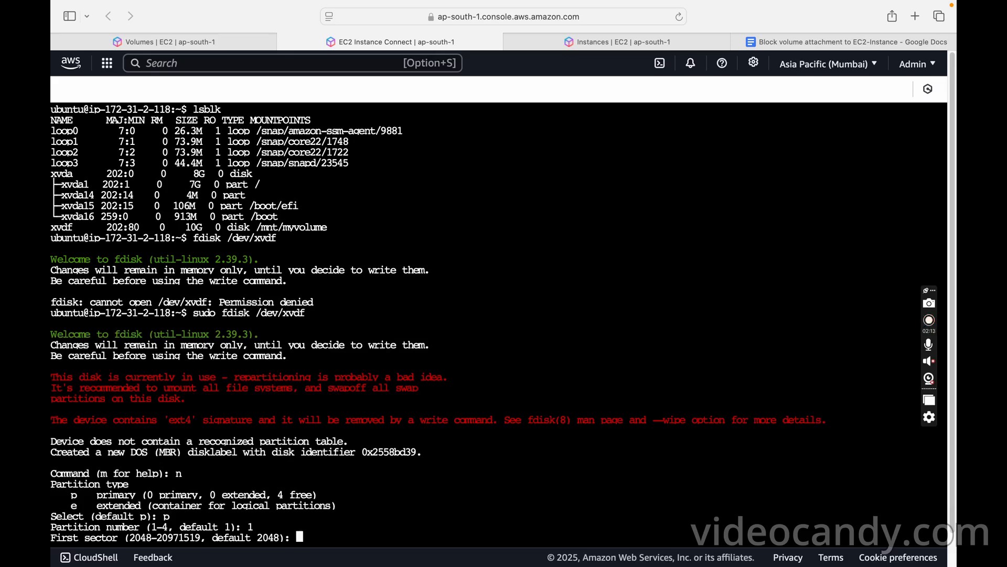
pyautogui.press('Return')
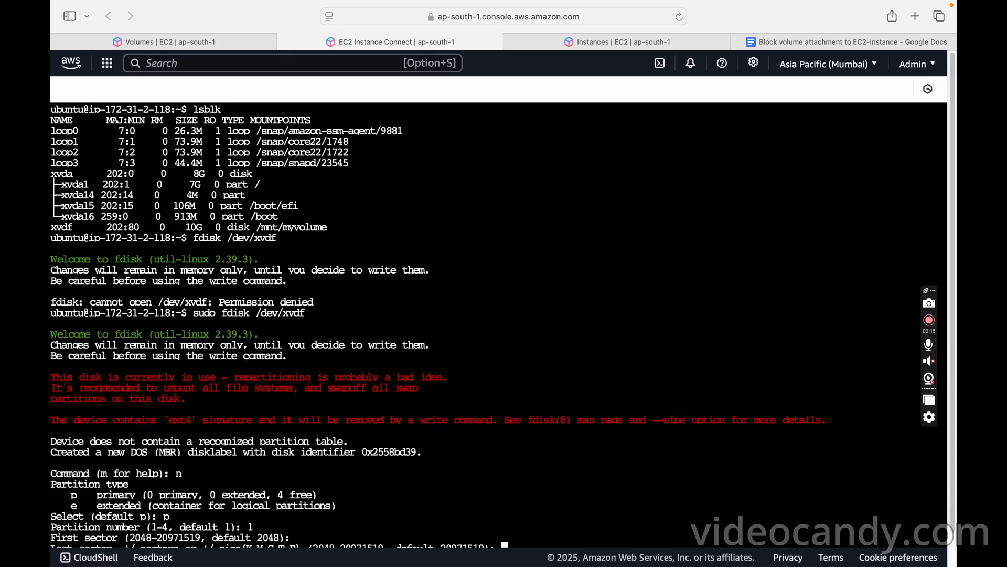
pyautogui.scroll(-2, 627, 431)
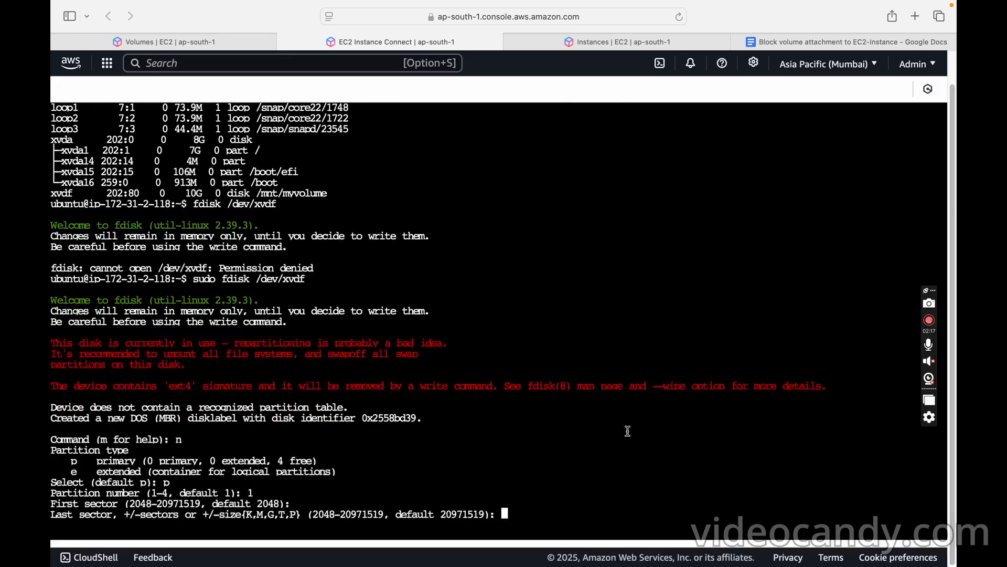
pyautogui.write('+2G')
pyautogui.press('Return')
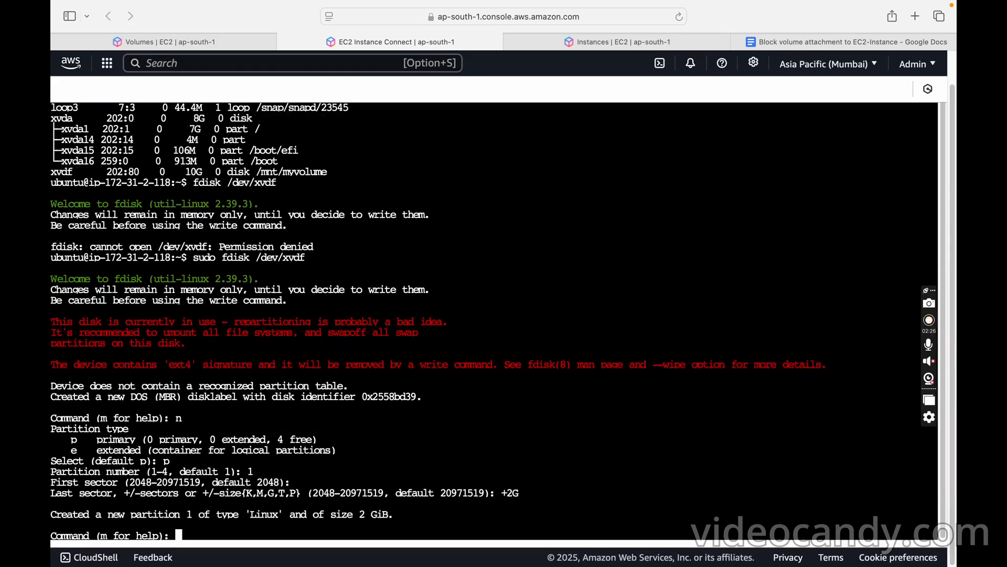
pyautogui.write('w')
pyautogui.press('Return')
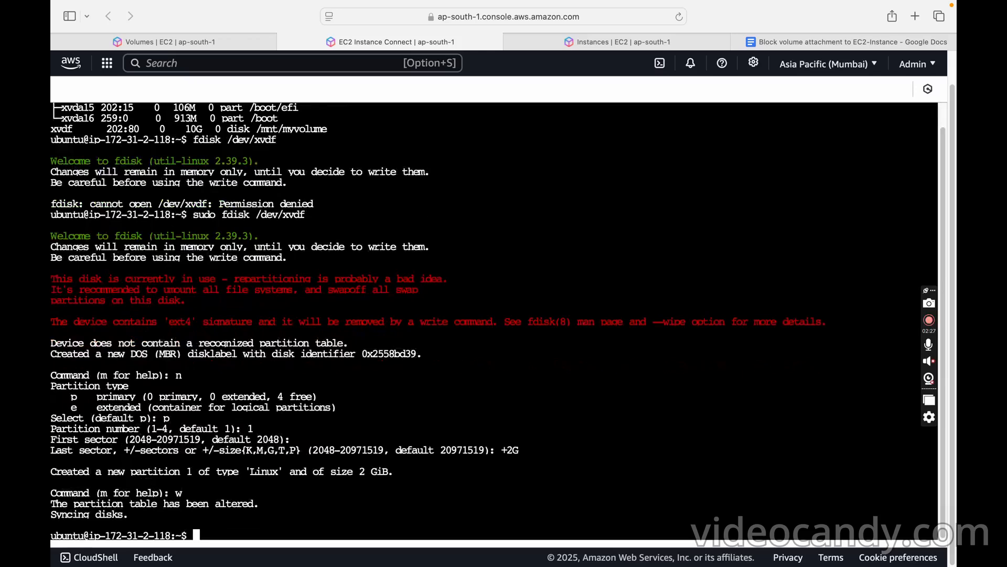
# Clear the terminal and list the block devices with lsblk to examine the partition layout of xvdf.
pyautogui.write('clear')
pyautogui.press('Return')
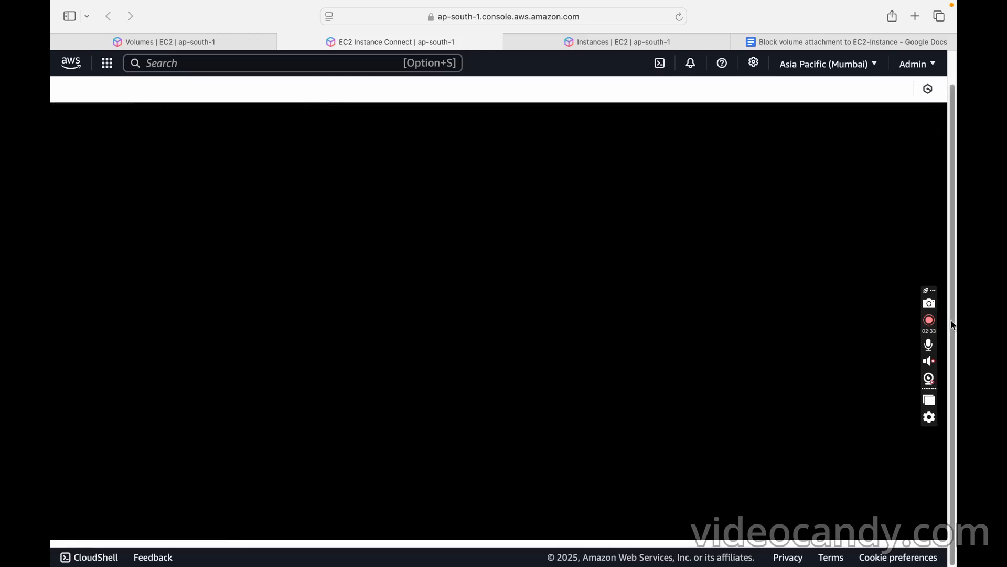
pyautogui.moveTo(952, 303); pyautogui.dragTo(952, 200)
pyautogui.click(555, 267)
pyautogui.press('BackSpace')
pyautogui.press('BackSpace')
pyautogui.press('BackSpace')
pyautogui.press('BackSpace')
pyautogui.press('BackSpace')
pyautogui.press('Up')
pyautogui.press('Up')
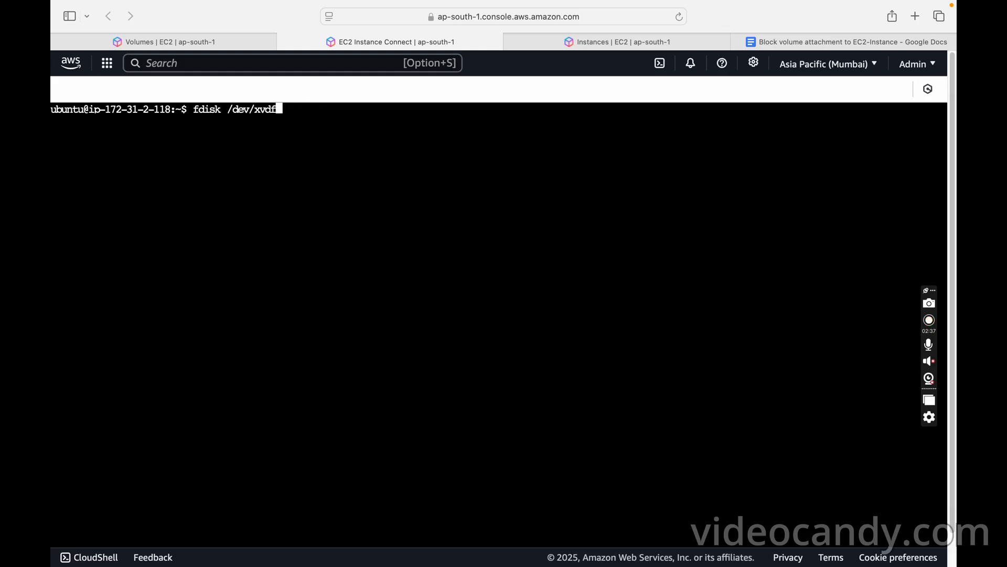
pyautogui.press('Up')
pyautogui.press('Return')
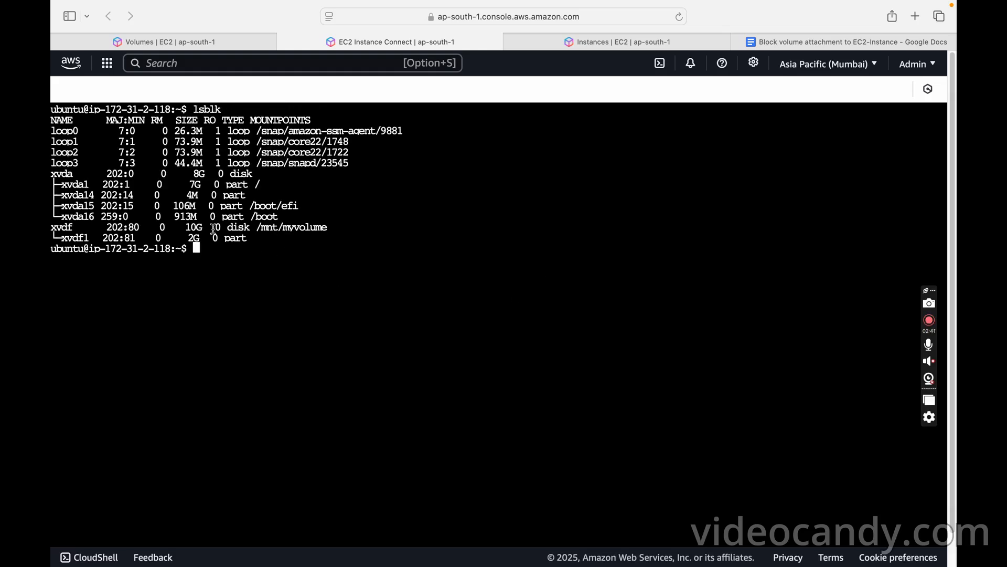
pyautogui.moveTo(169, 238); pyautogui.dragTo(271, 238)
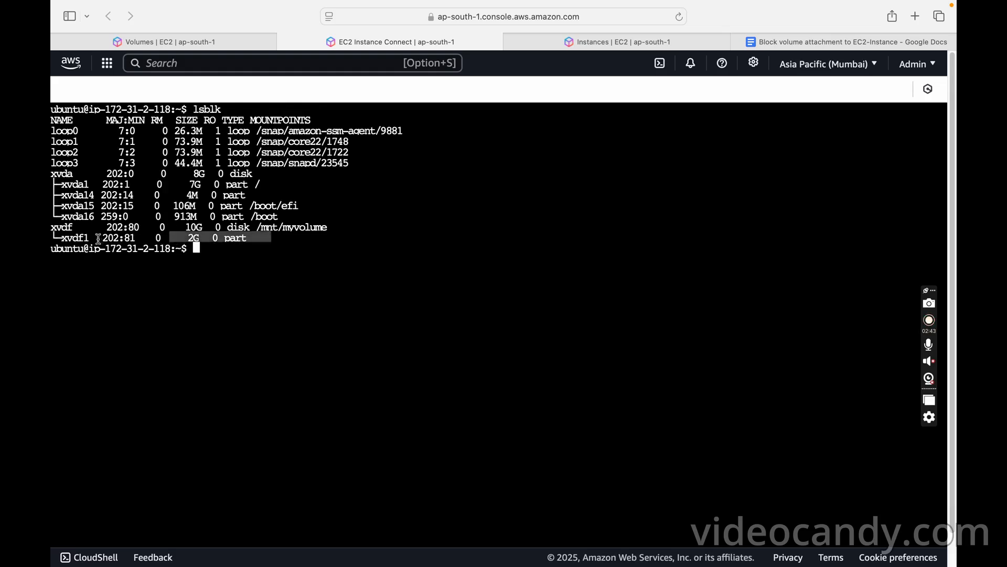
pyautogui.moveTo(52, 227); pyautogui.dragTo(323, 228)
pyautogui.click(263, 253)
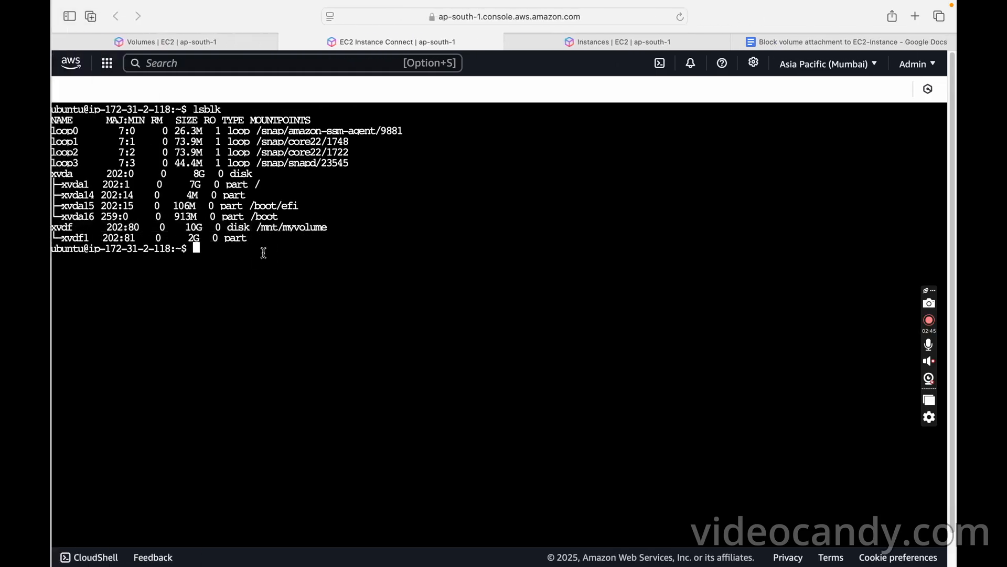
# Change to the /mnt/myvolume directory and list its contents.
pyautogui.write('cd /mnt')
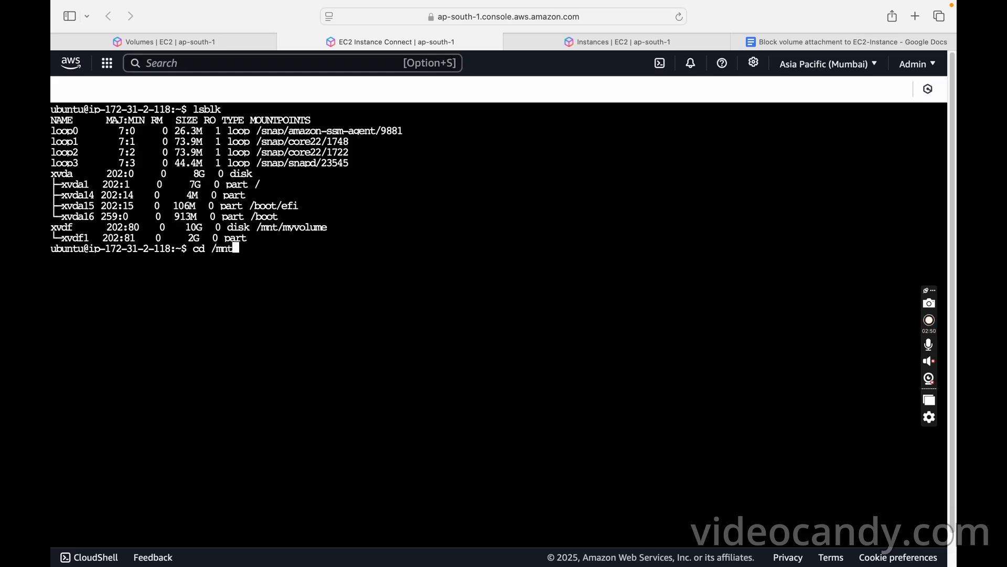
pyautogui.write('/m')
pyautogui.press('Tab')
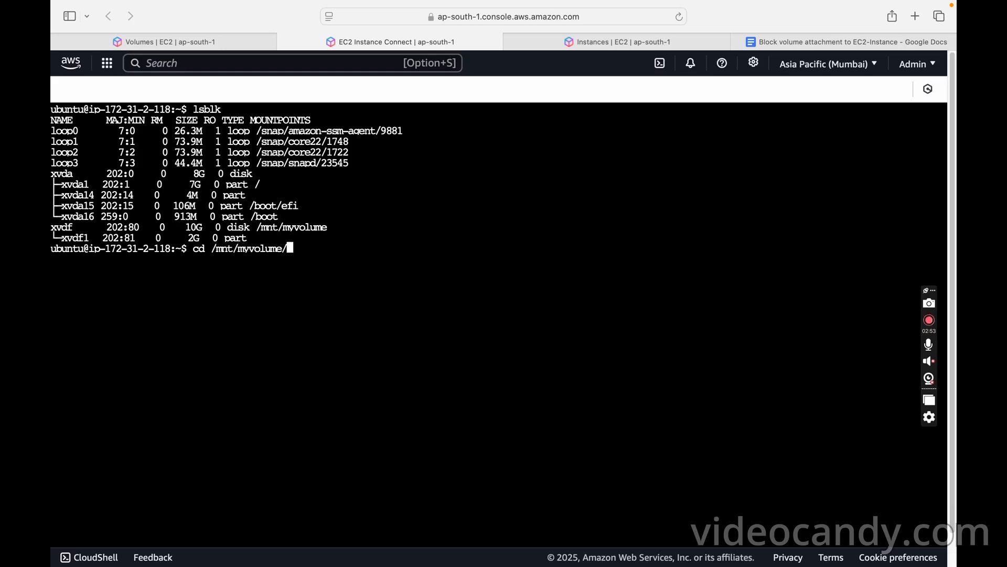
pyautogui.press('Return')
pyautogui.write('ls')
pyautogui.press('Return')
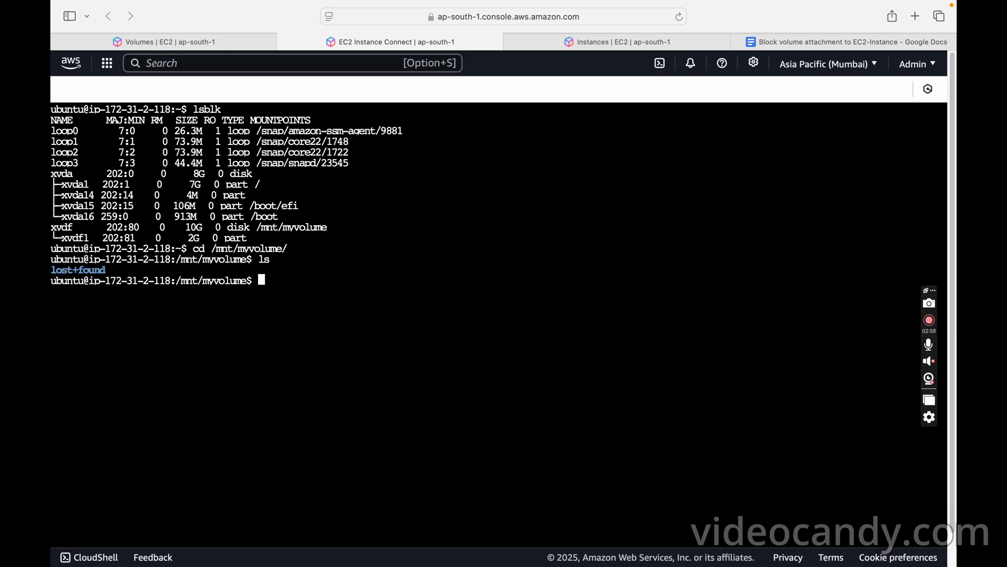
# Create an empty file named file1 in /mnt/myvolume with touch, rerunning the command with sudo, and list the directory.
pyautogui.write('touch file1')
pyautogui.press('Return')
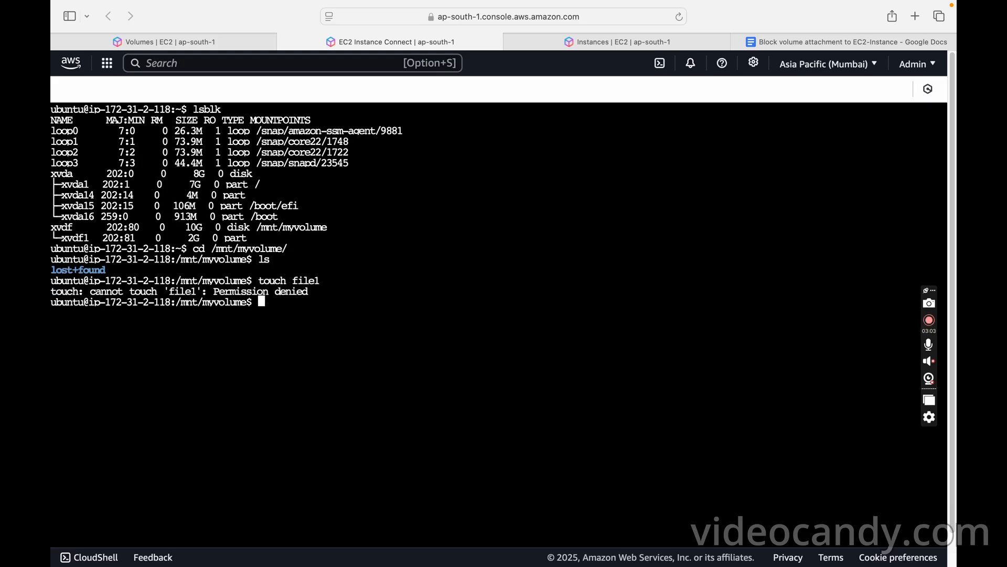
pyautogui.press('Up')
pyautogui.press('Left')
pyautogui.press('Left')
pyautogui.press('Left')
pyautogui.press('Left')
pyautogui.press('Left')
pyautogui.press('Left')
pyautogui.press('Left')
pyautogui.press('Left')
pyautogui.press('Left')
pyautogui.press('Left')
pyautogui.press('Left')
pyautogui.write('sudo')
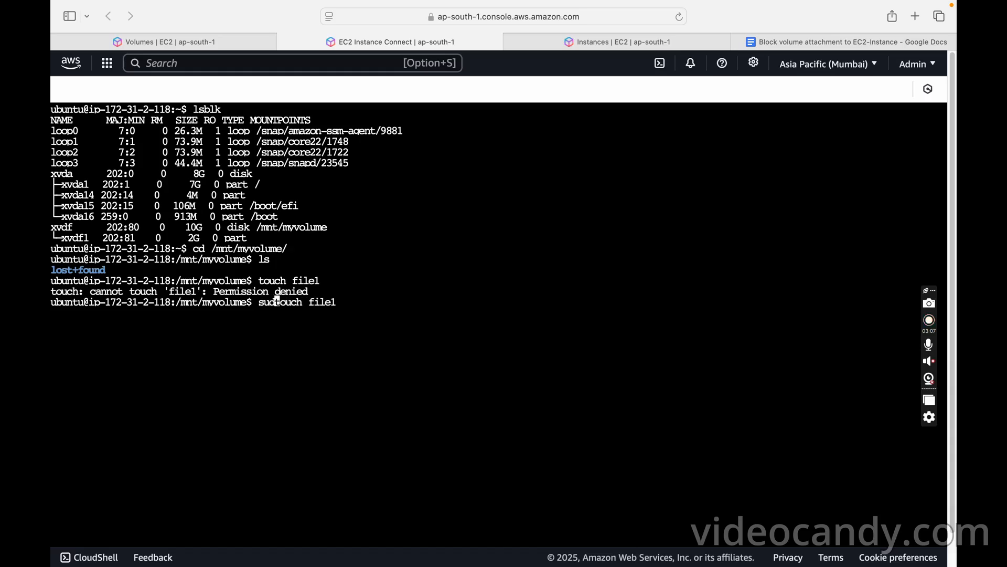
pyautogui.press('Return')
pyautogui.write('ls')
pyautogui.press('Return')
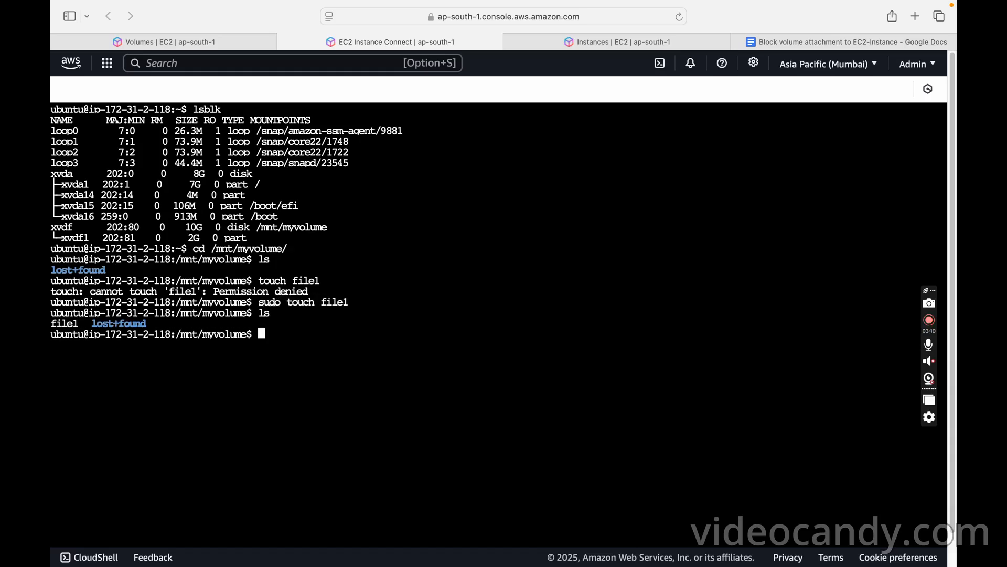
# Highlight the xvdf disk and xvdf1 partition entries in the lsblk output for review.
pyautogui.doubleClick(84, 324)
pyautogui.click(183, 231)
pyautogui.moveTo(183, 231); pyautogui.dragTo(265, 239)
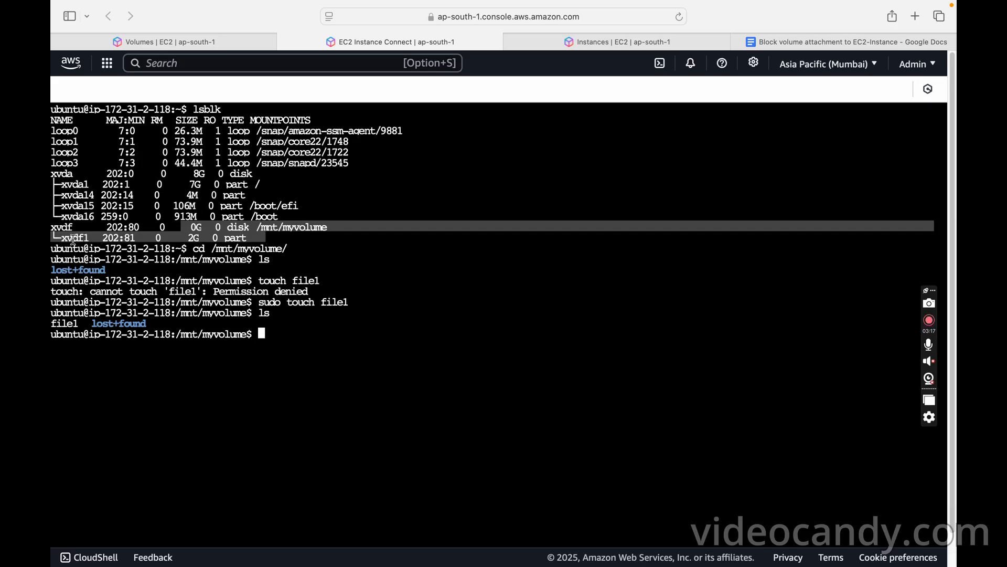
pyautogui.click(268, 333)
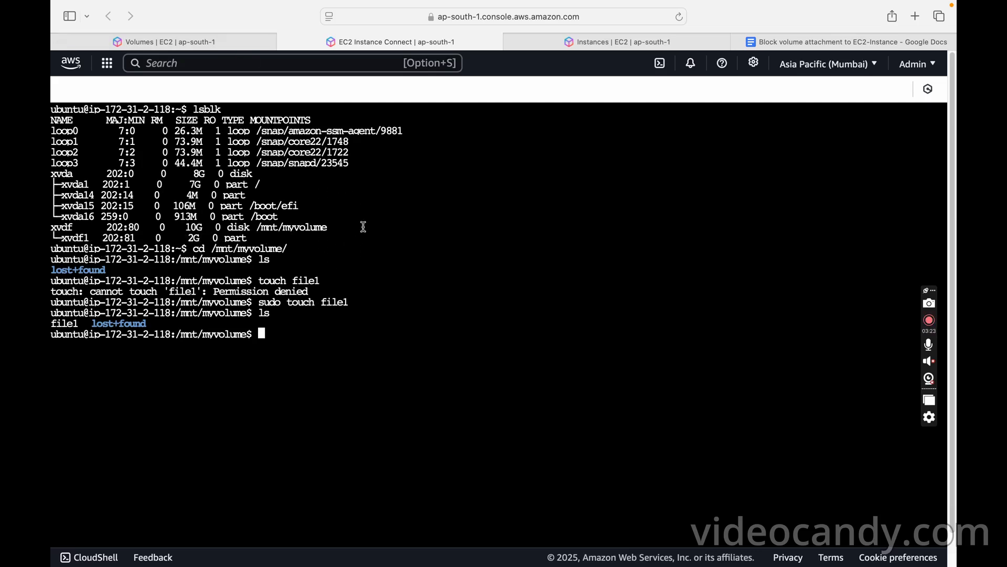
# Switch to the Google Docs notes and review the commands for identifying the volume, creating a file system, mounting, and creating a new partition.
pyautogui.click(786, 43)
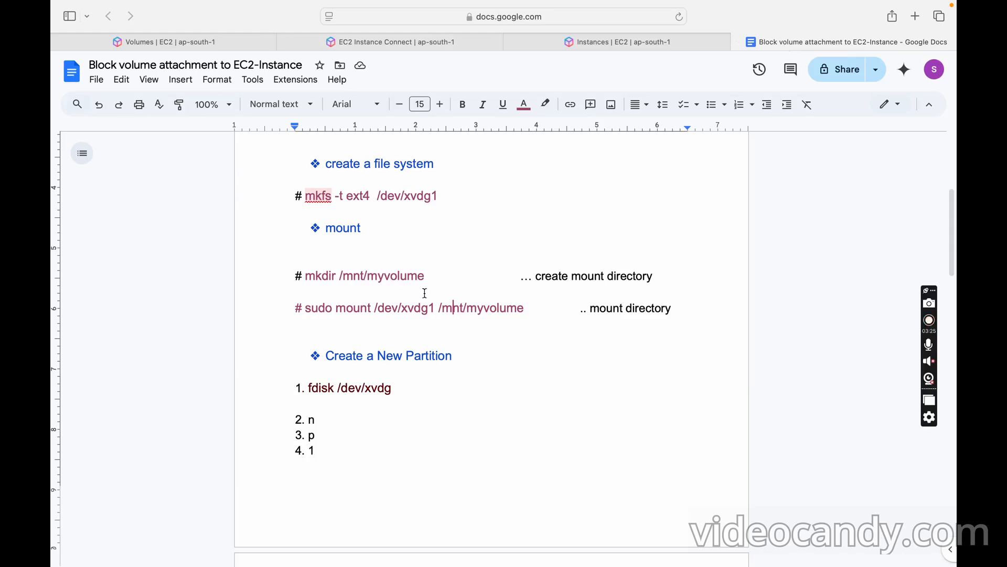
pyautogui.moveTo(951, 230); pyautogui.dragTo(953, 204)
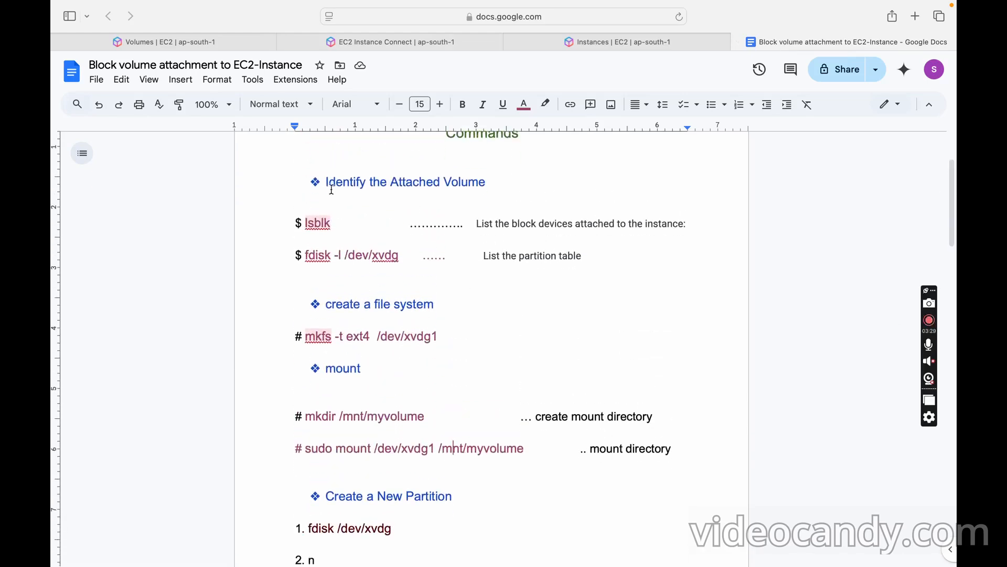
pyautogui.moveTo(331, 190); pyautogui.dragTo(522, 193)
pyautogui.moveTo(300, 255); pyautogui.dragTo(597, 262)
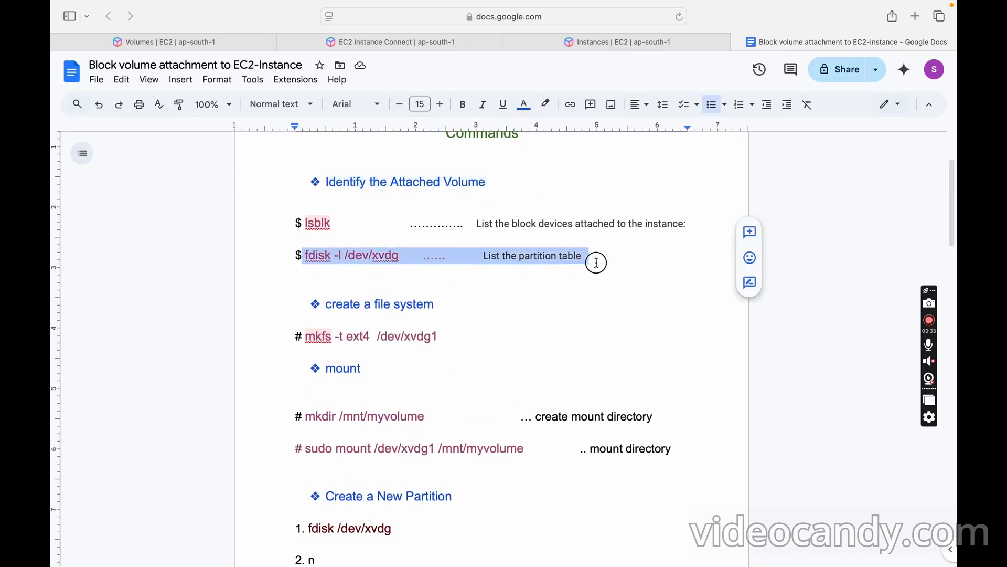
pyautogui.click(481, 301)
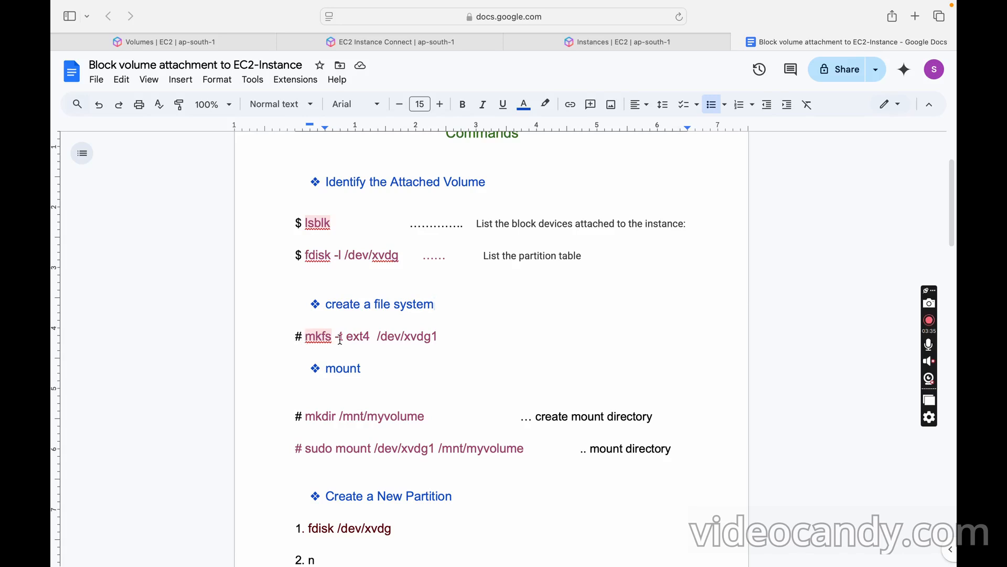
pyautogui.moveTo(308, 417); pyautogui.dragTo(534, 448)
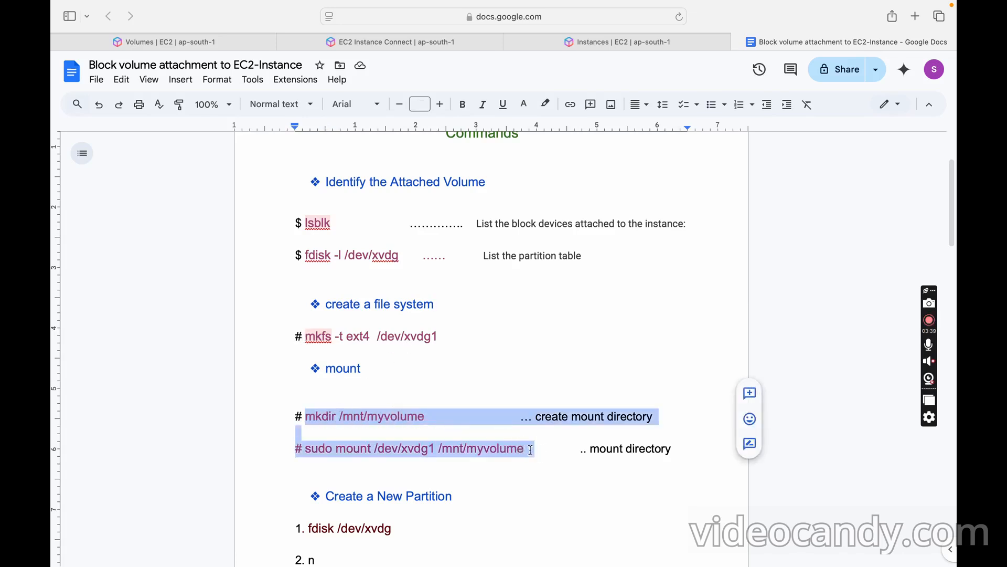
pyautogui.moveTo(953, 180); pyautogui.dragTo(954, 241)
pyautogui.moveTo(326, 198); pyautogui.dragTo(459, 299)
pyautogui.moveTo(347, 480); pyautogui.dragTo(477, 481)
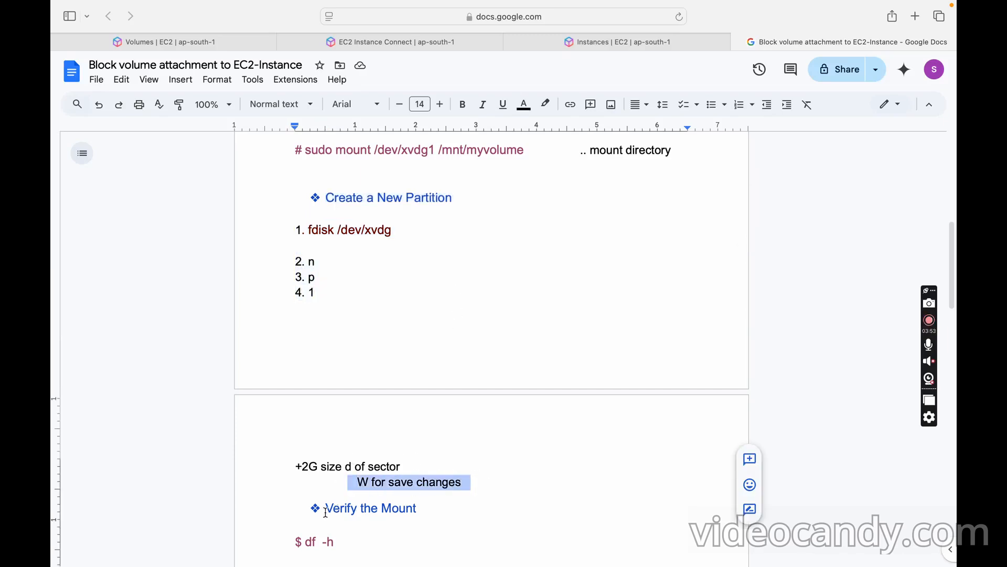
pyautogui.moveTo(950, 270)
pyautogui.mouseDown()
pyautogui.moveTo(951, 283)
pyautogui.moveTo(950, 271)
pyautogui.mouseUp()
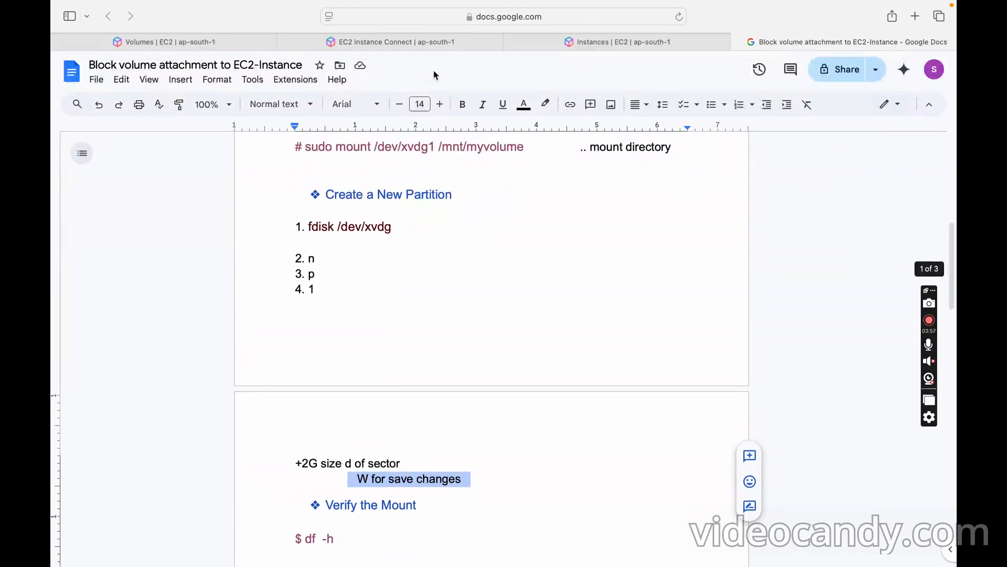
# Return to the EC2 Instance Connect terminal and clear its screen with the clear command.
pyautogui.click(414, 39)
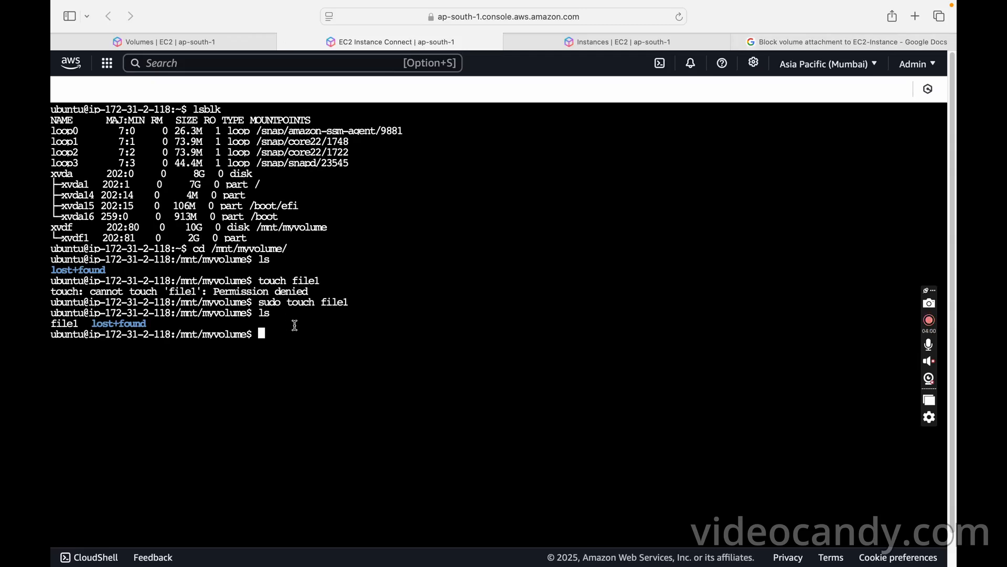
pyautogui.press('Up')
pyautogui.press('Up')
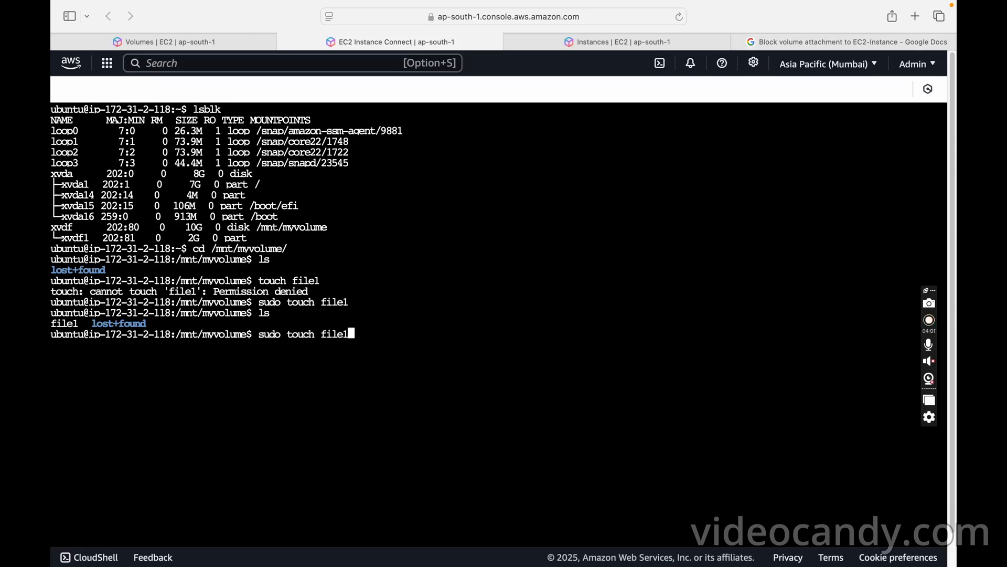
pyautogui.press('BackSpace')
pyautogui.press('BackSpace')
pyautogui.press('BackSpace')
pyautogui.press('BackSpace')
pyautogui.press('BackSpace')
pyautogui.press('BackSpace')
pyautogui.press('BackSpace')
pyautogui.press('BackSpace')
pyautogui.press('BackSpace')
pyautogui.press('BackSpace')
pyautogui.press('BackSpace')
pyautogui.press('BackSpace')
pyautogui.press('BackSpace')
pyautogui.press('BackSpace')
pyautogui.press('BackSpace')
pyautogui.write('clear')
pyautogui.press('Return')
# List the block devices with lsblk from the /mnt/myvolume directory.
pyautogui.press('Up')
pyautogui.press('Up')
pyautogui.press('BackSpace')
pyautogui.press('BackSpace')
pyautogui.press('BackSpace')
pyautogui.press('BackSpace')
pyautogui.press('BackSpace')
pyautogui.press('BackSpace')
pyautogui.press('BackSpace')
pyautogui.press('BackSpace')
pyautogui.press('BackSpace')
pyautogui.press('BackSpace')
pyautogui.press('BackSpace')
pyautogui.press('BackSpace')
pyautogui.press('BackSpace')
pyautogui.press('BackSpace')
pyautogui.press('BackSpace')
pyautogui.press('BackSpace')
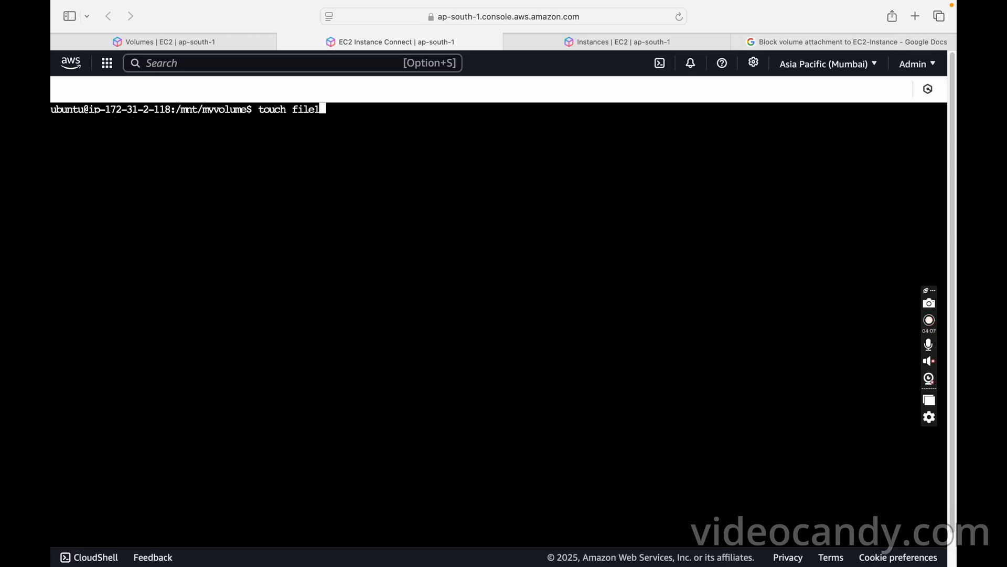
pyautogui.write('to')
pyautogui.press('BackSpace')
pyautogui.press('BackSpace')
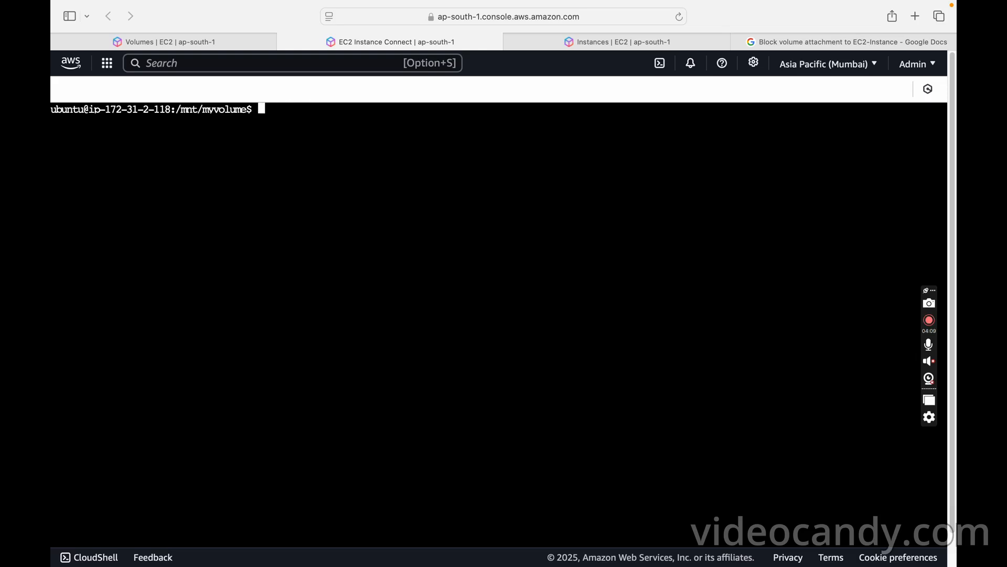
pyautogui.write('ls')
pyautogui.press('Return')
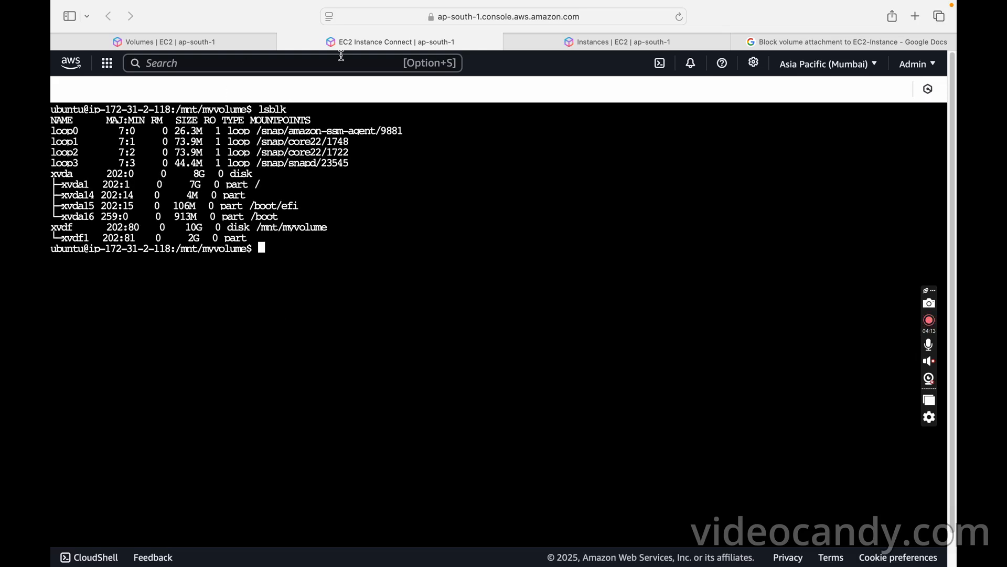
# Force detach the 10 GiB volume Extra from its instance in the EC2 Volumes page, confirming with "detach".
pyautogui.click(219, 40)
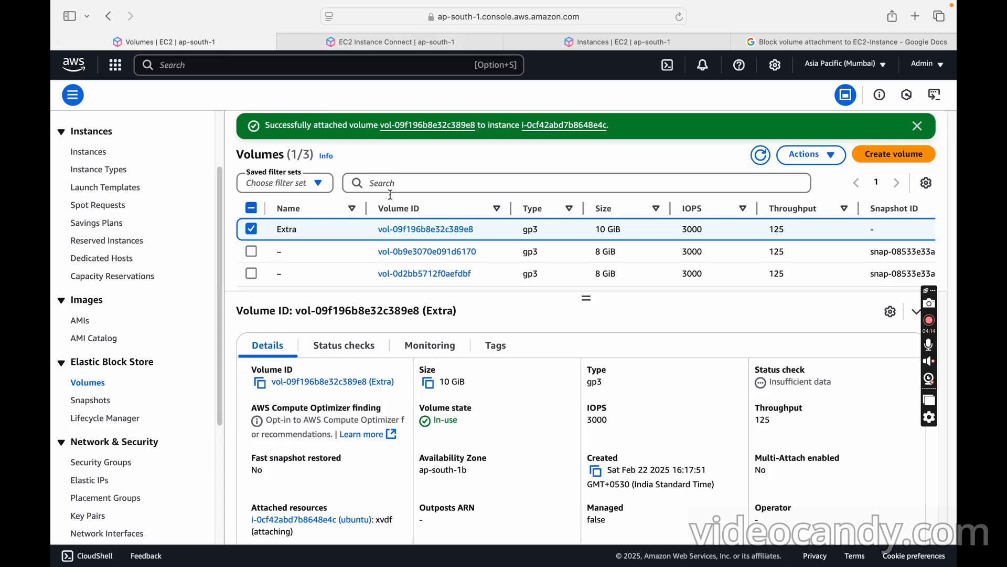
pyautogui.click(811, 154)
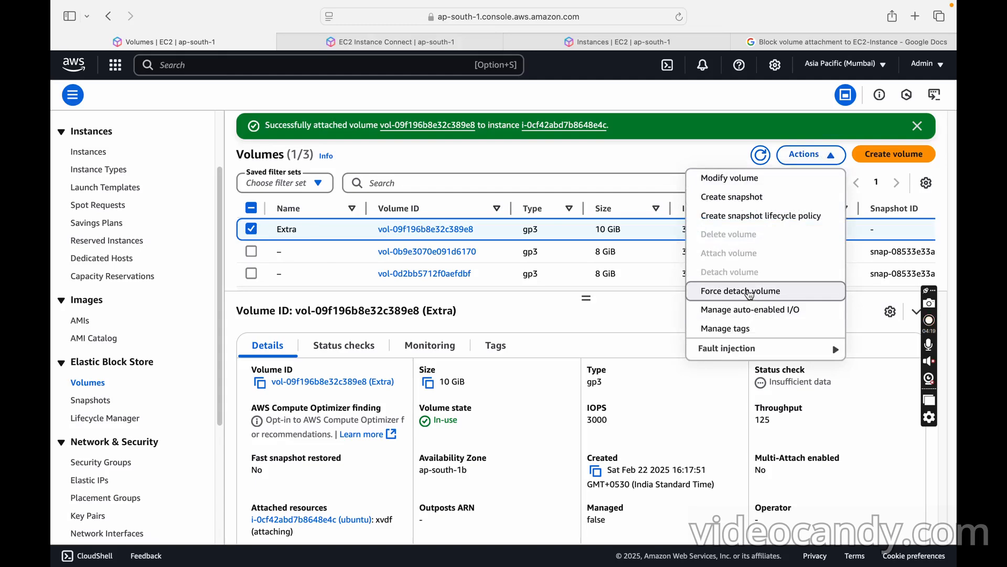
pyautogui.click(749, 292)
pyautogui.click(486, 366)
pyautogui.write('detach')
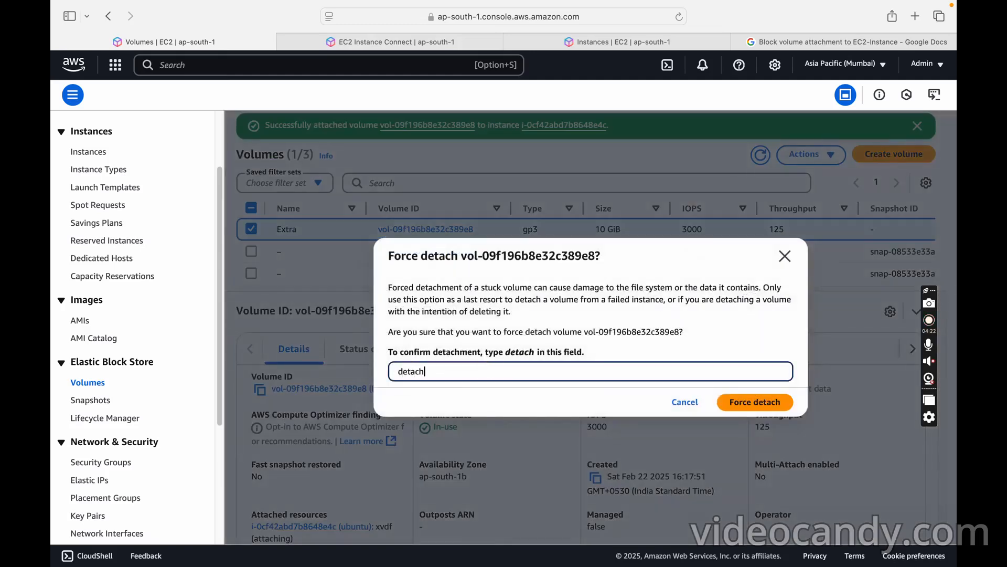
pyautogui.click(722, 402)
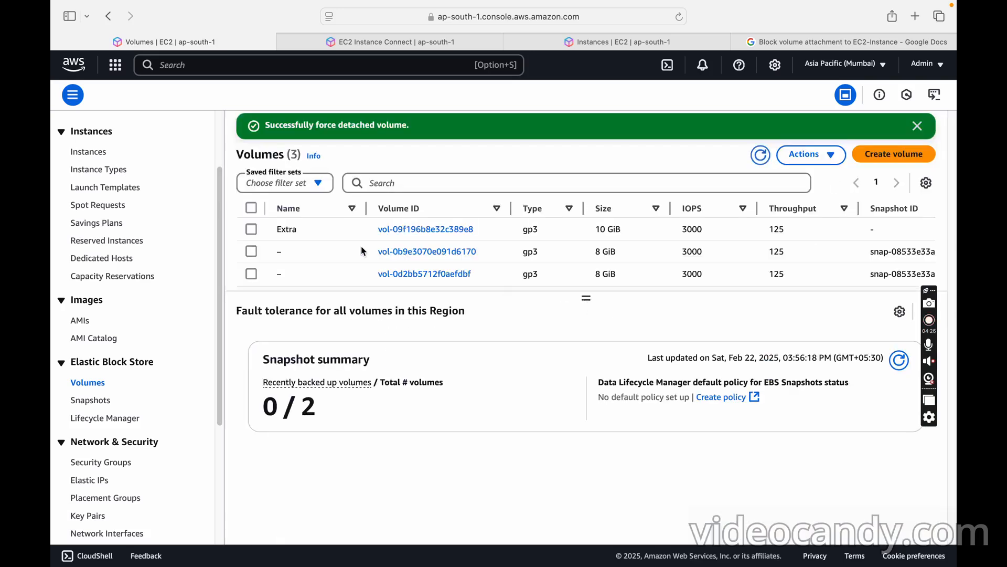
# Rerun lsblk in the EC2 Instance Connect terminal and compare the xvdf entry in the earlier output with the new xvda listing.
pyautogui.click(389, 43)
pyautogui.press('Up')
pyautogui.press('Return')
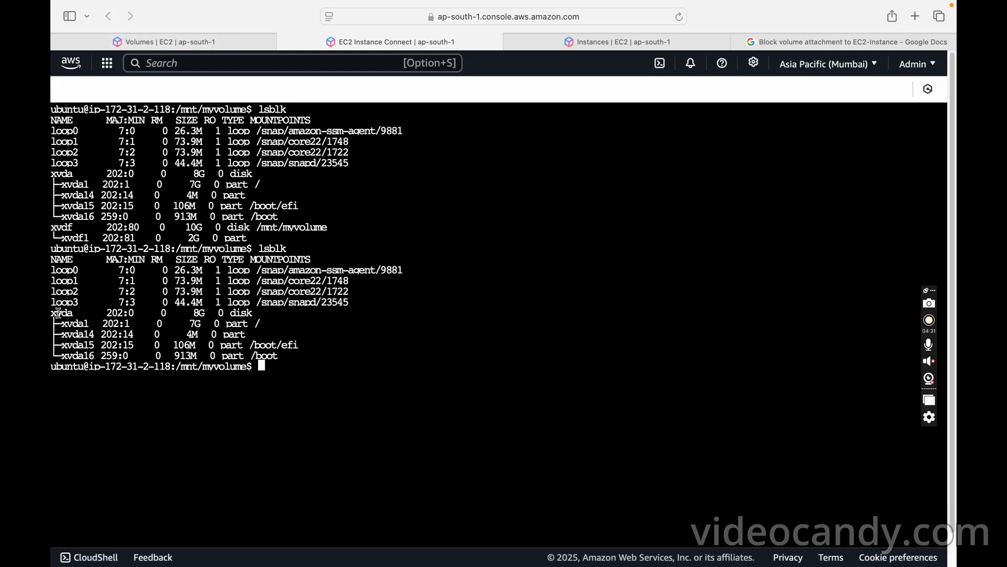
pyautogui.moveTo(58, 227); pyautogui.dragTo(105, 228)
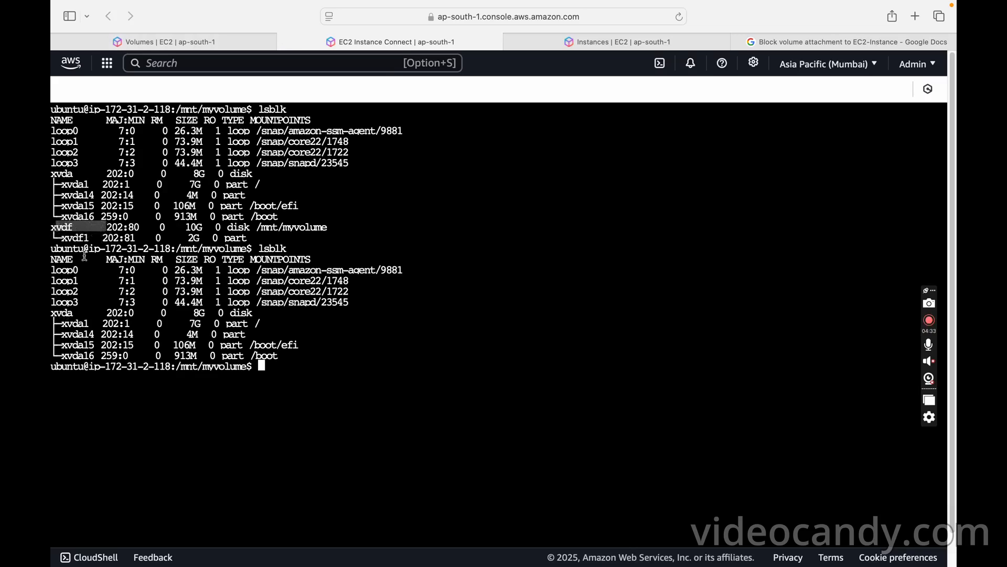
pyautogui.moveTo(62, 310); pyautogui.dragTo(277, 356)
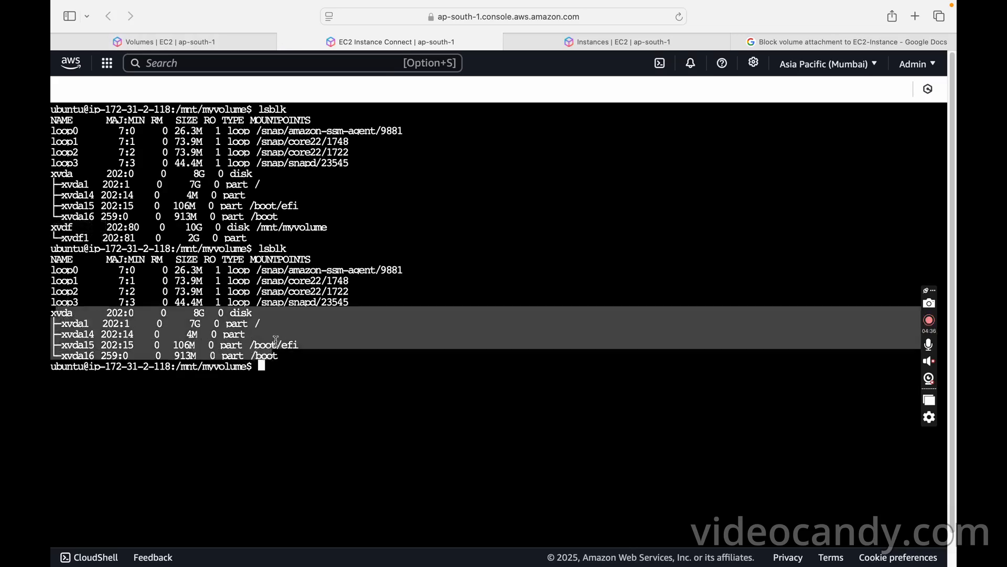
# Delete the 10 GiB volume Extra in the EC2 Volumes page, confirming with "delete", and refresh the volume list.
pyautogui.click(206, 44)
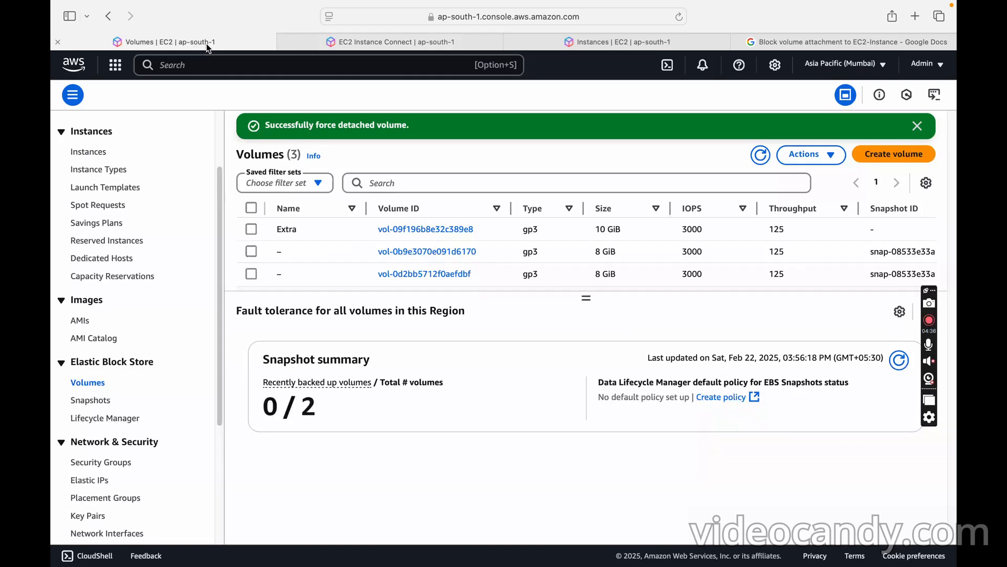
pyautogui.click(252, 230)
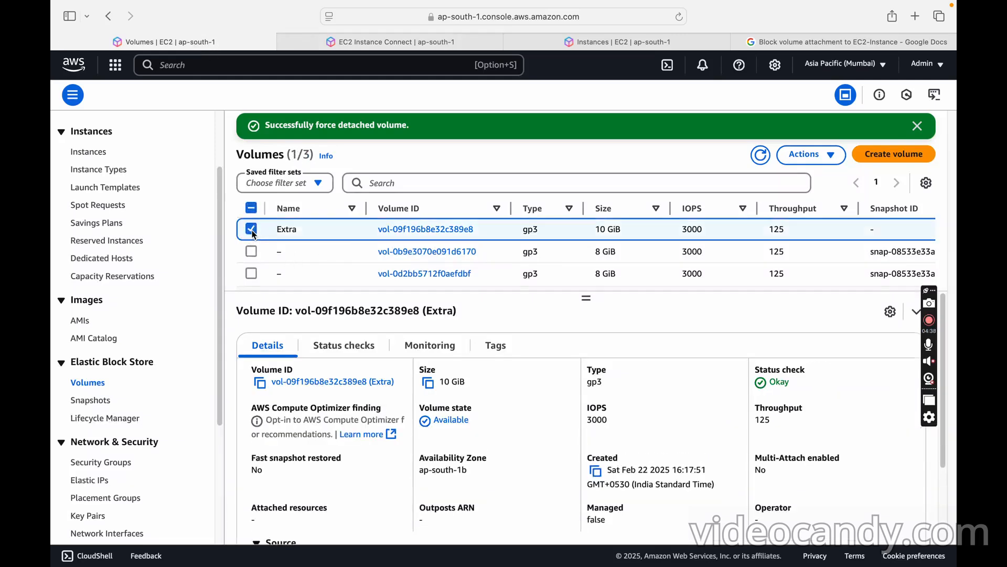
pyautogui.click(827, 158)
pyautogui.click(748, 235)
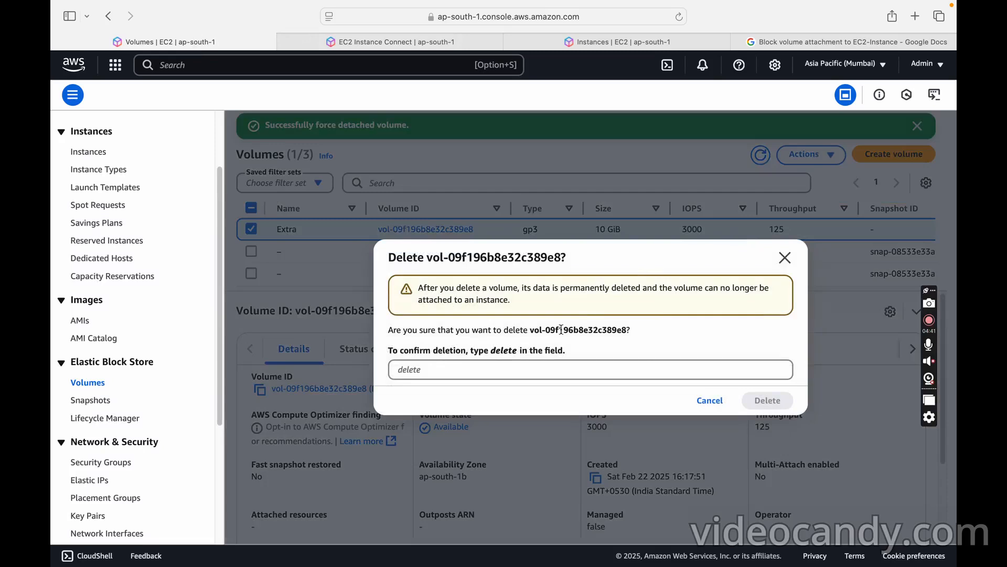
pyautogui.click(481, 367)
pyautogui.write('dele')
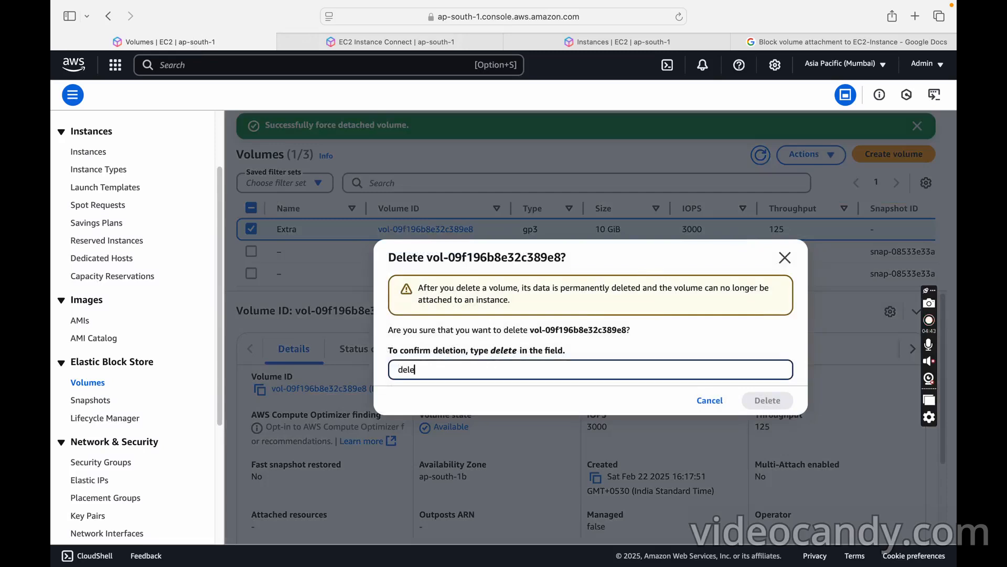
pyautogui.write('te')
pyautogui.click(762, 402)
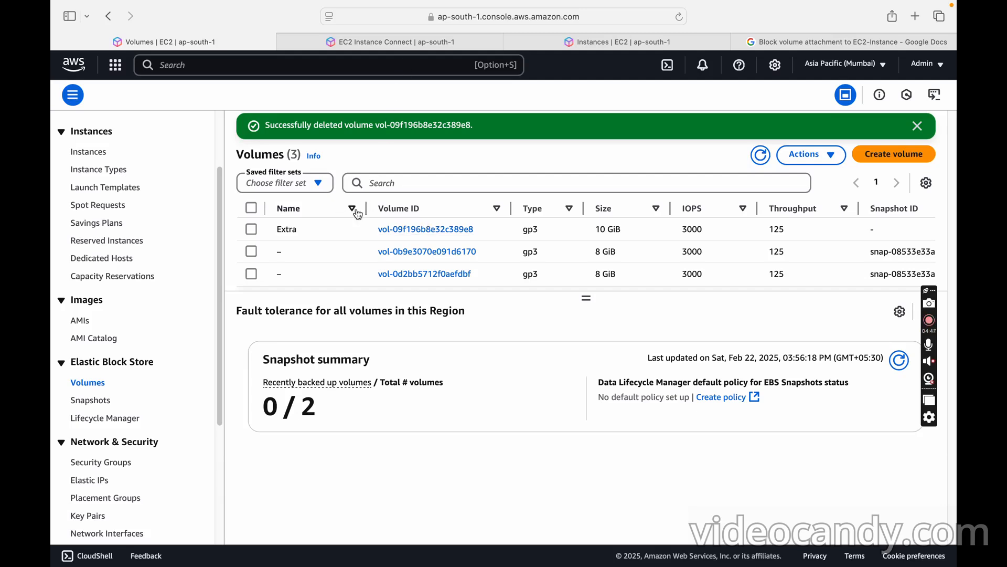
pyautogui.click(760, 155)
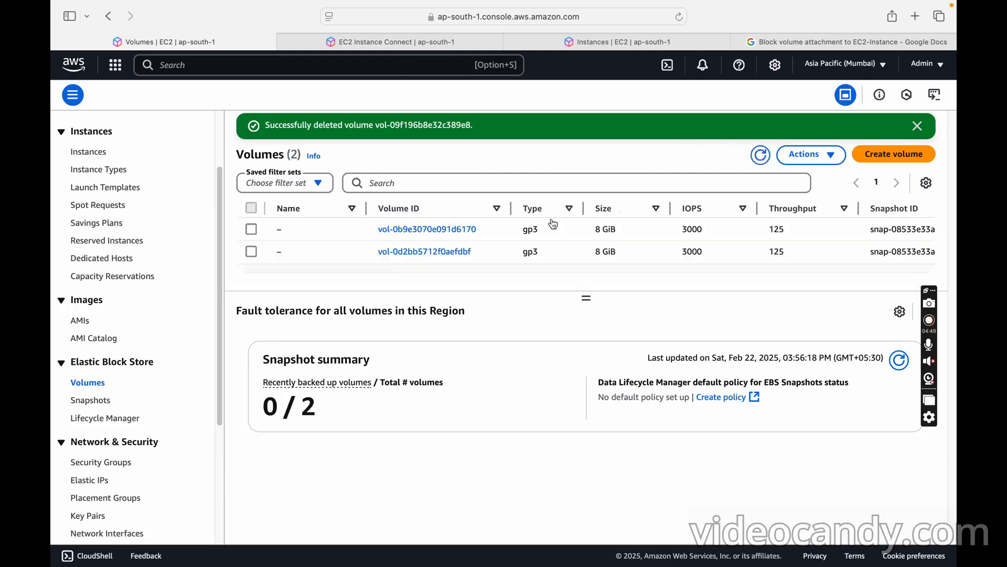
# Check the EC2 Instance Connect terminal once more, and go back to the beginning of the Google Docs command notes.
pyautogui.click(417, 43)
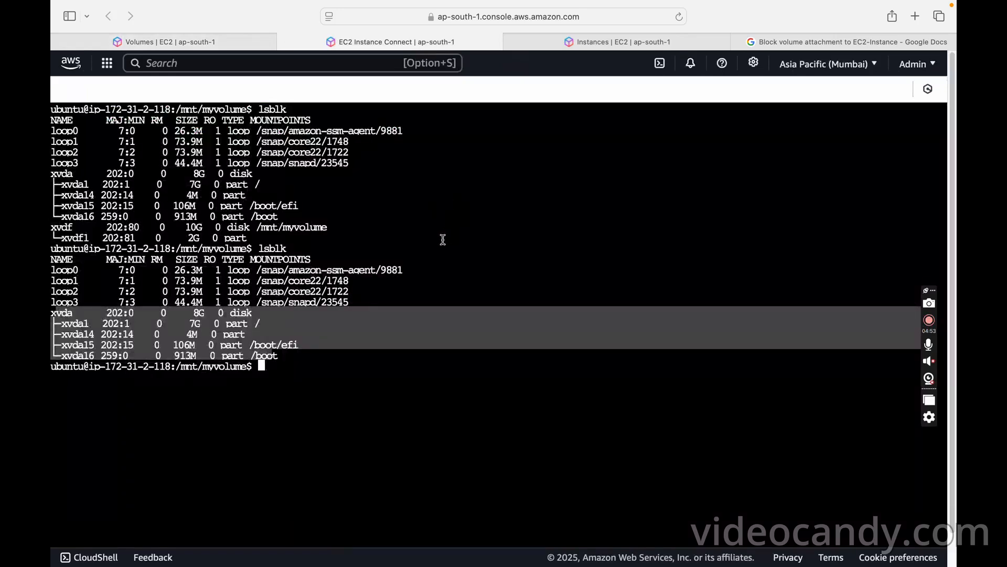
pyautogui.click(778, 43)
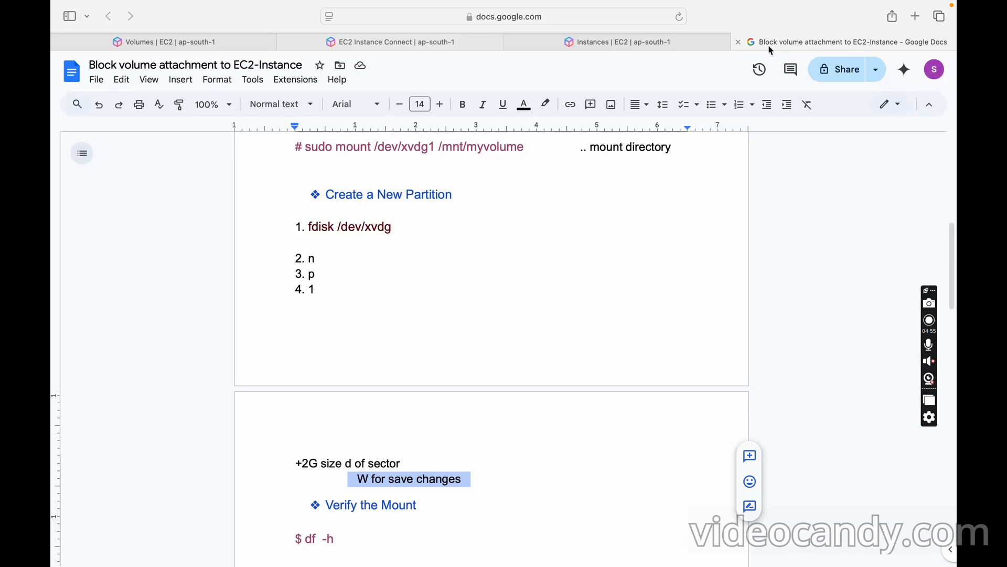
pyautogui.moveTo(954, 254); pyautogui.dragTo(952, 167)
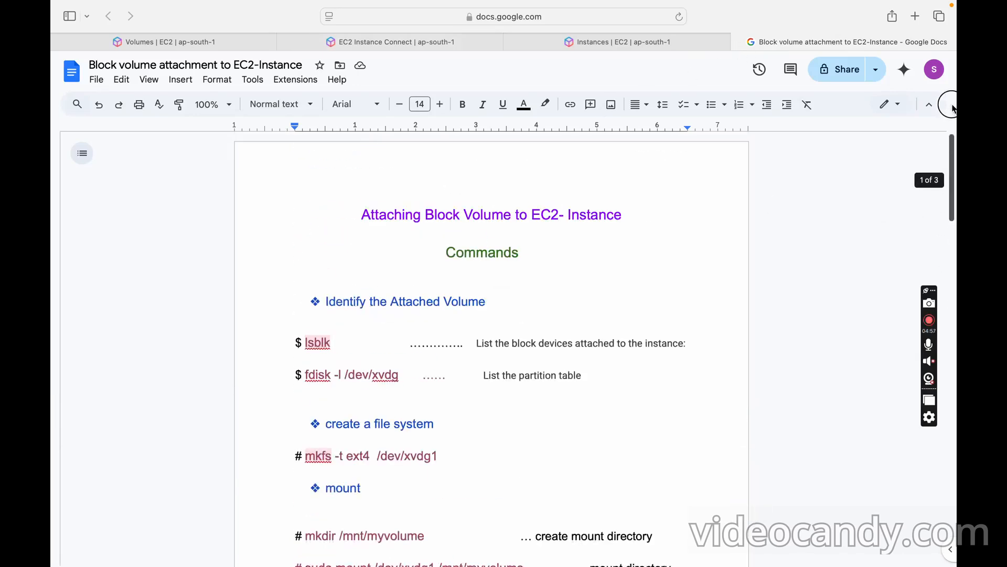